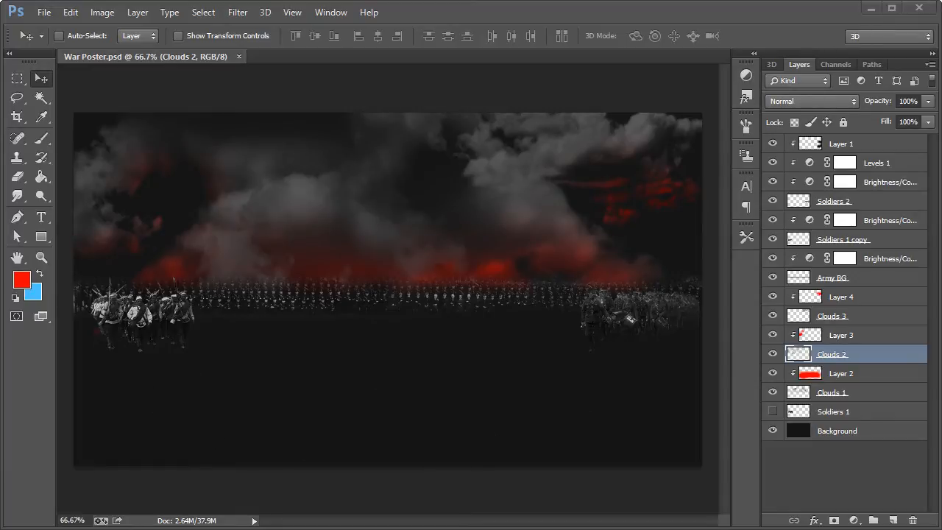
Step: Switch to the browser and copy the Large 1600 version of the landscape photo from its Flickr sizes page
left_click_drag(941, 26, 253, 39)
scroll(474, 329, "down", 5)
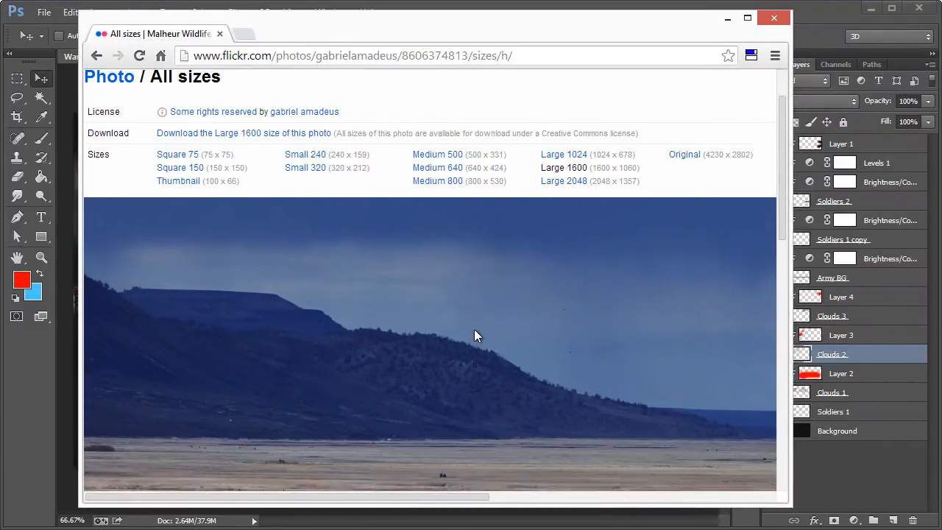
scroll(474, 329, "down", 1)
scroll(474, 329, "up", 5)
scroll(669, 149, "down", 3)
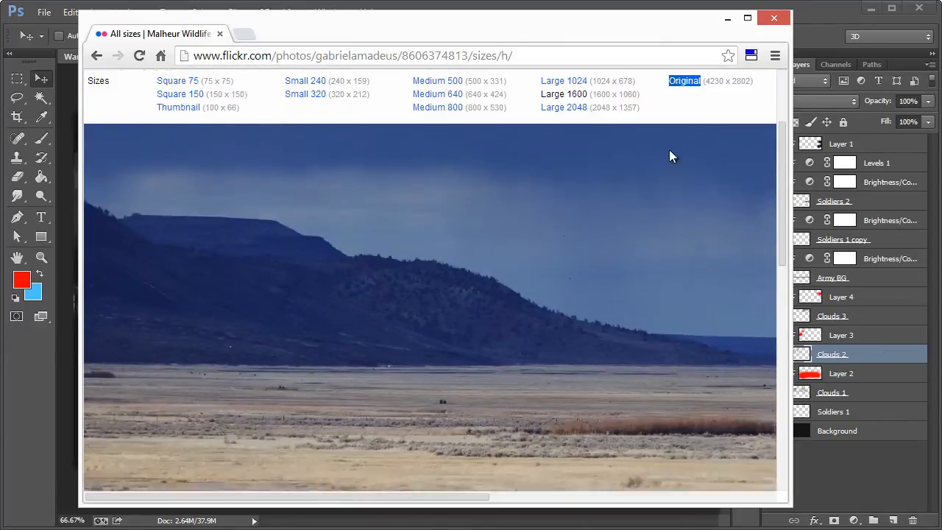
scroll(649, 169, "up", 3)
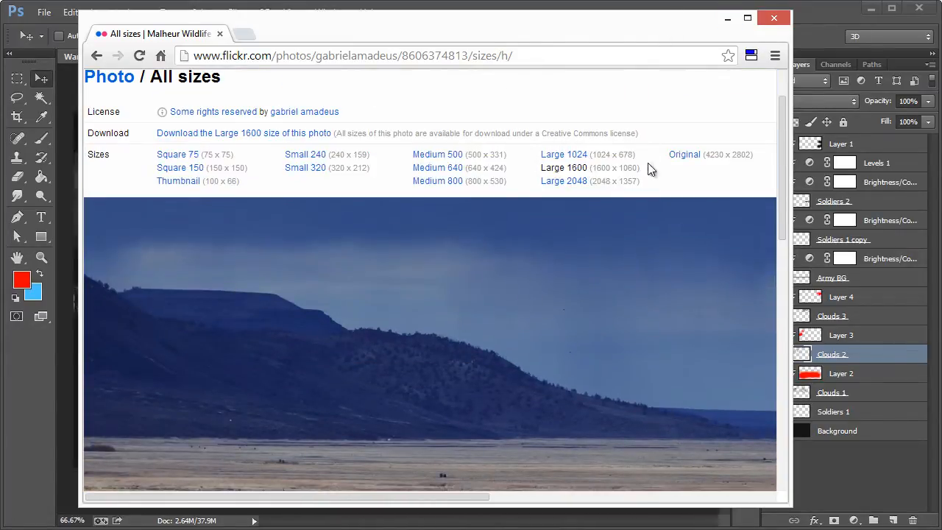
right_click(512, 271)
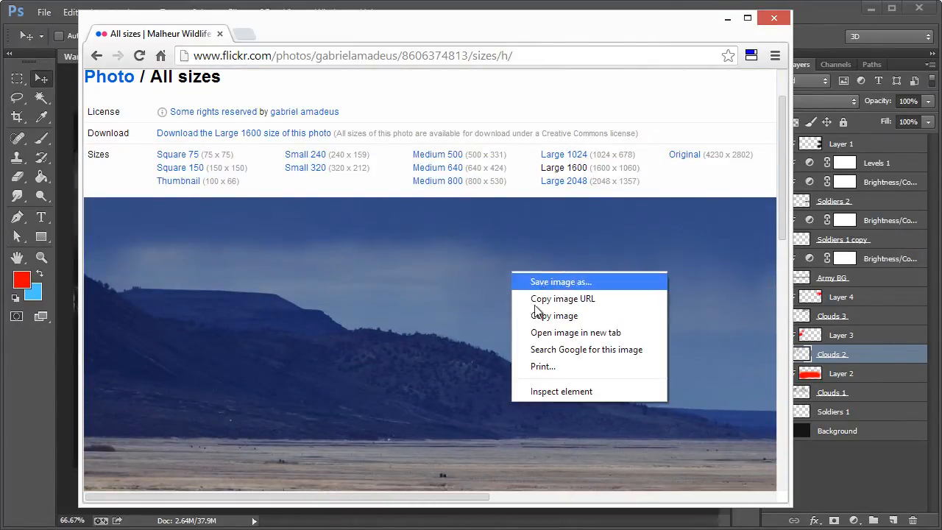
left_click(552, 313)
left_click(727, 17)
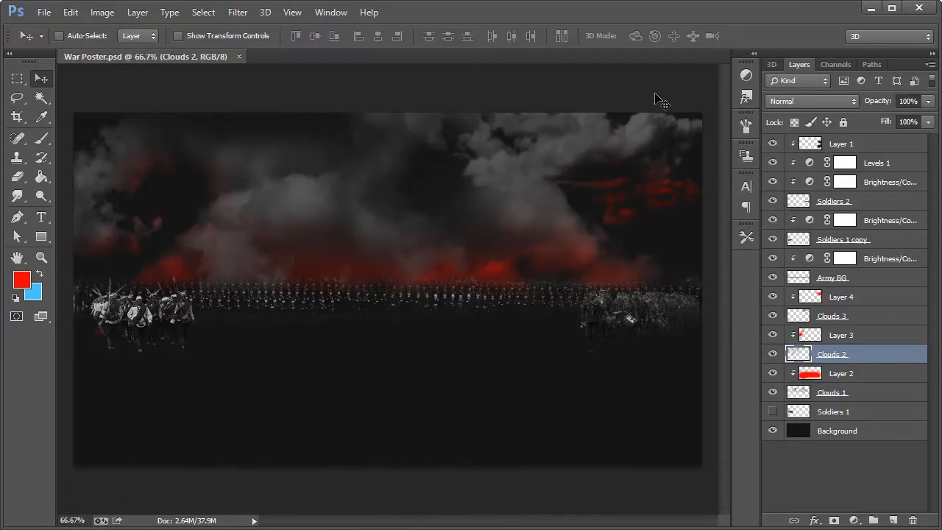
Step: Paste the copied landscape directly above the Background layer and shift it slightly down on the canvas
left_click(842, 431)
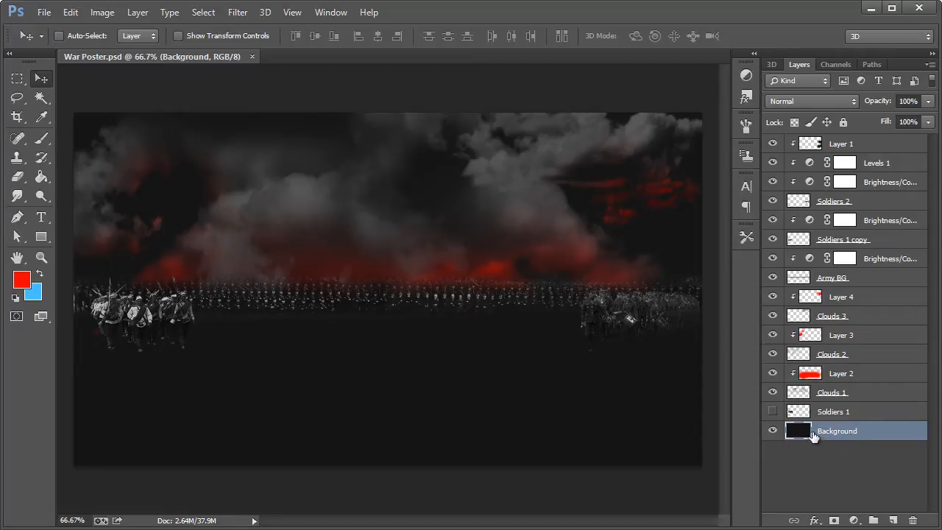
key("ctrl+v")
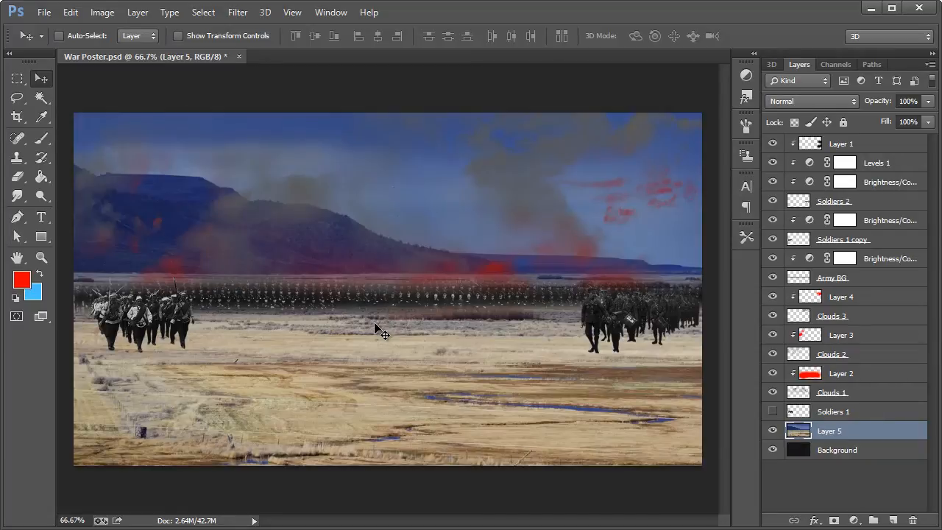
mouse_move(381, 374)
left_mouse_down()
mouse_move(381, 388)
mouse_move(382, 380)
left_mouse_up()
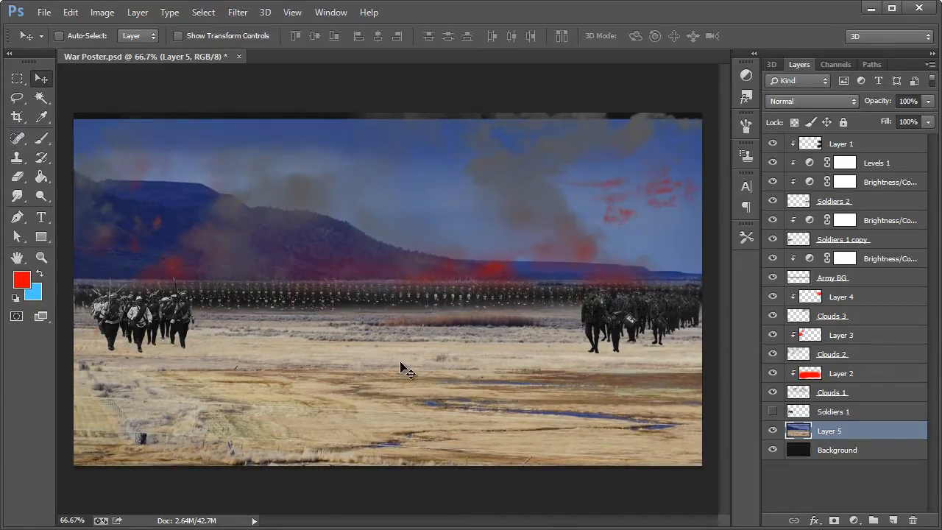
Step: Desaturate the pasted landscape layer
left_click(89, 12)
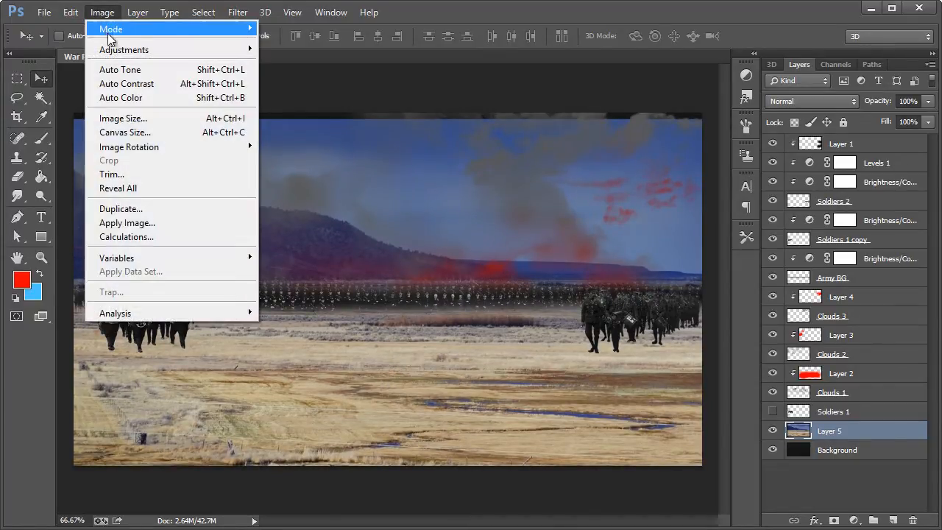
mouse_move(114, 49)
left_click(298, 341)
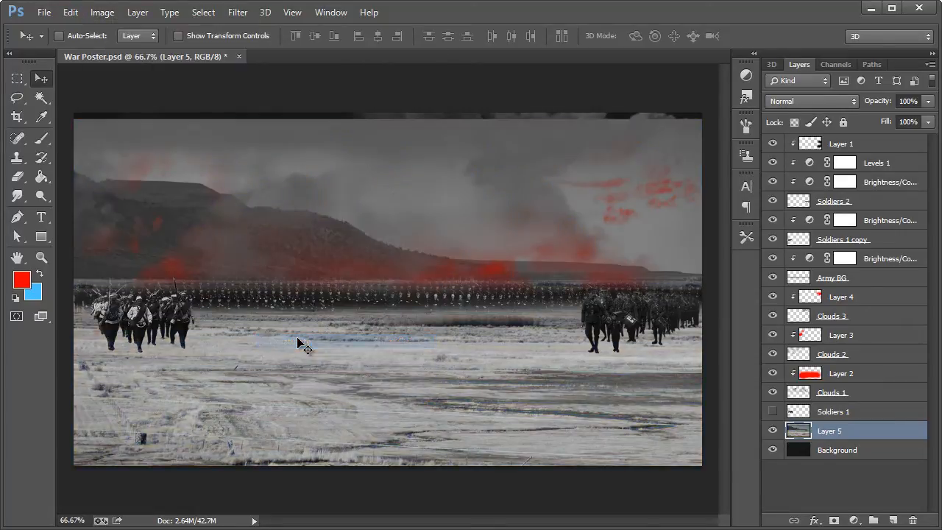
Step: Delete the landscape's sky and mountain area with a full-width rectangular selection reaching down to the army line, and deselect
left_click(18, 176)
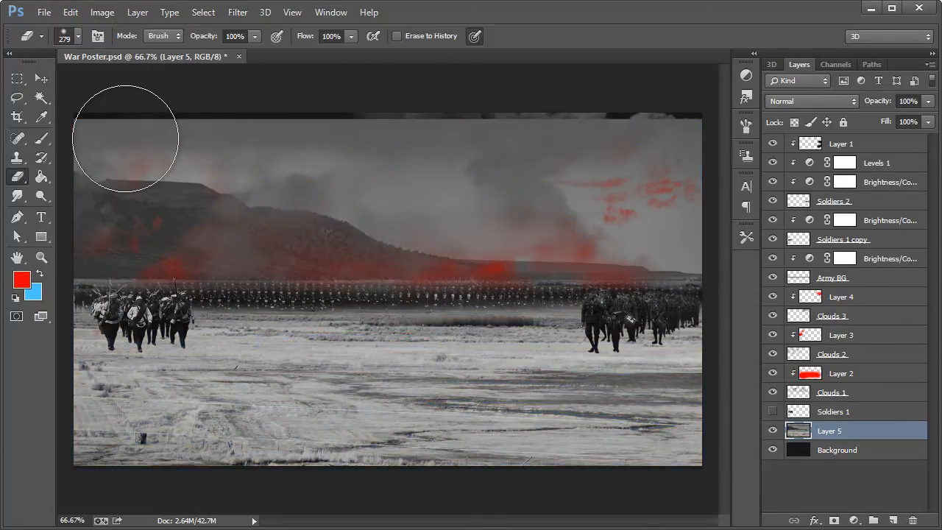
left_click(18, 78)
left_click_drag(74, 114, 726, 293)
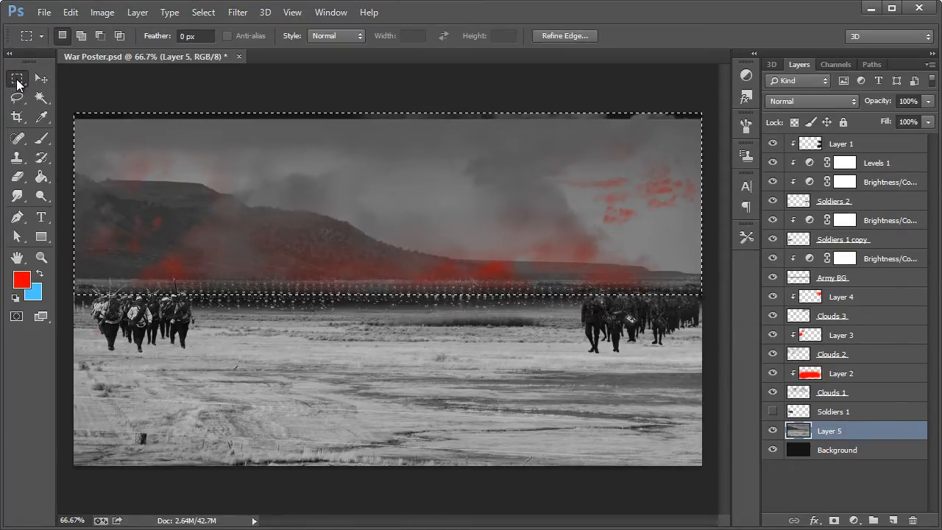
key("Delete")
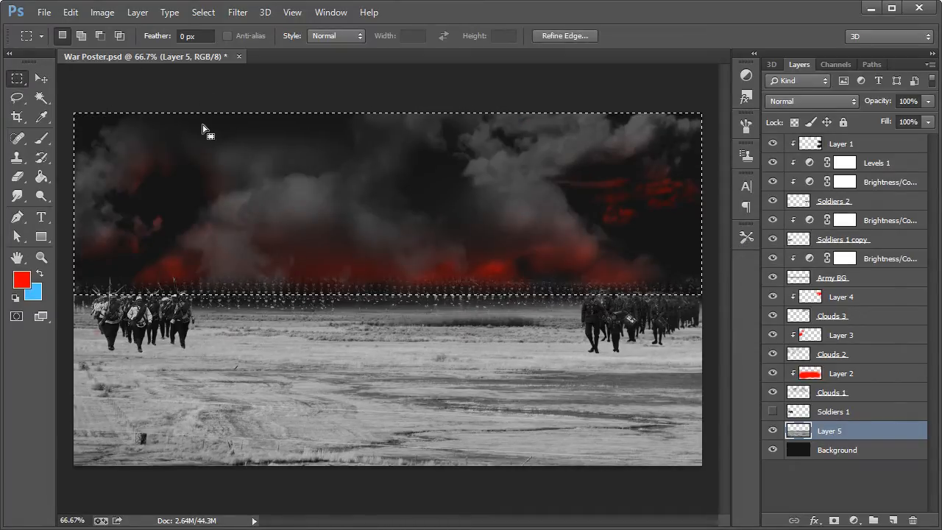
key("ctrl+d")
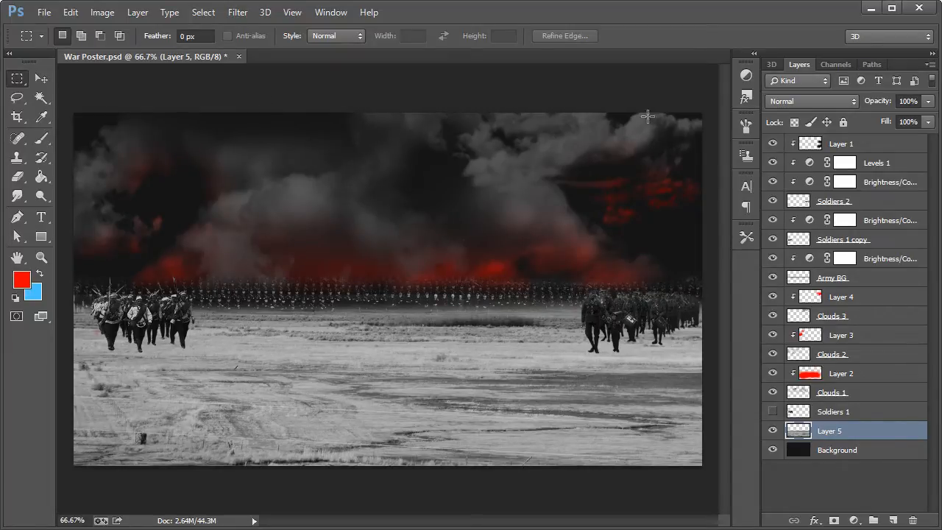
Step: Add a Brightness/Contrast adjustment with brightness -126 and contrast 98, clipped to the landscape layer
left_click(745, 75)
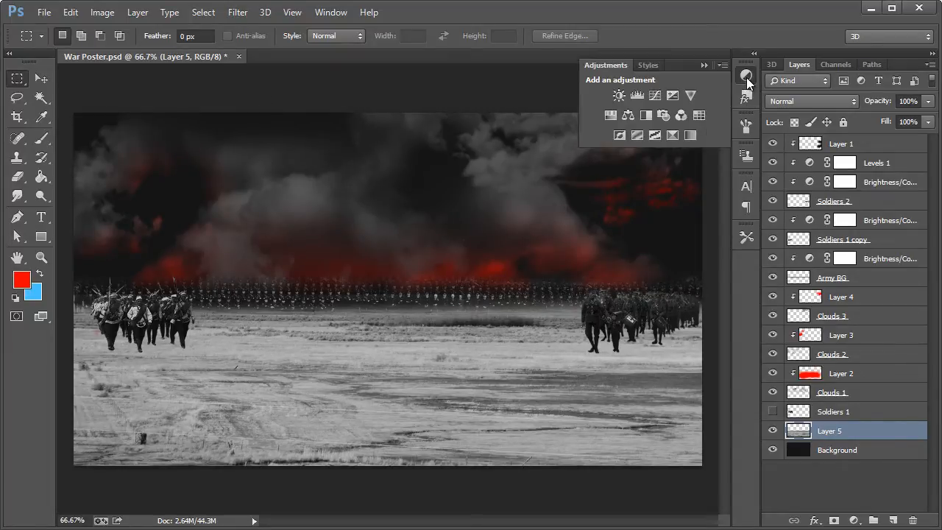
left_click(617, 95)
left_click_drag(396, 182, 493, 94)
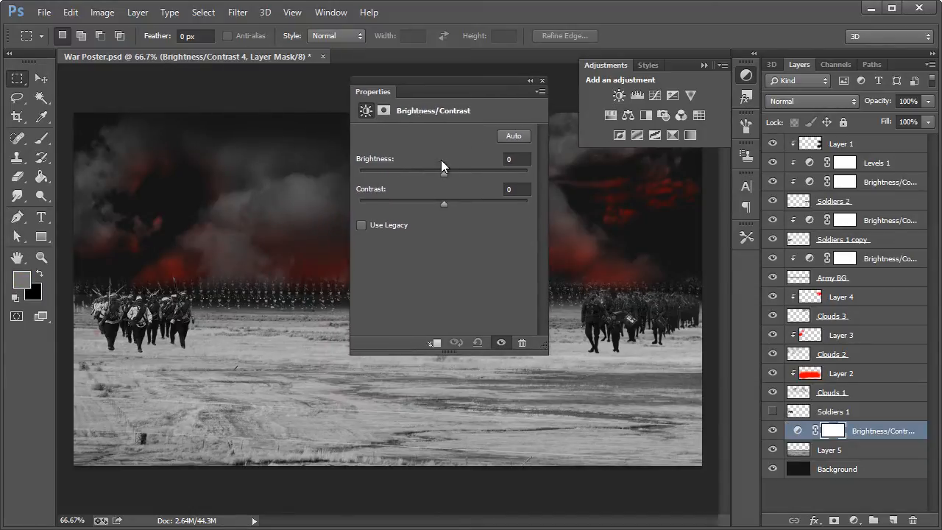
left_click_drag(431, 171, 360, 172)
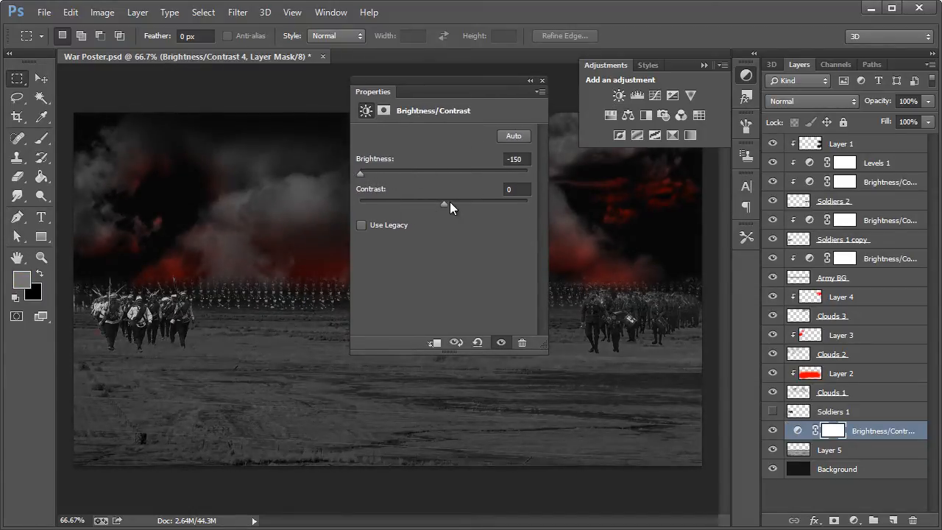
left_click_drag(448, 201, 525, 206)
left_click_drag(403, 174, 373, 172)
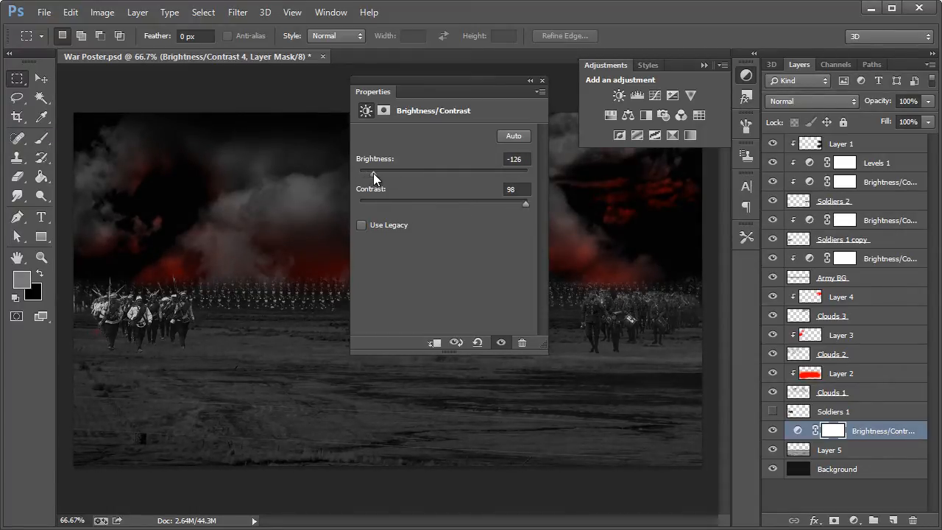
left_click(512, 160)
left_click(521, 189)
left_click(434, 343)
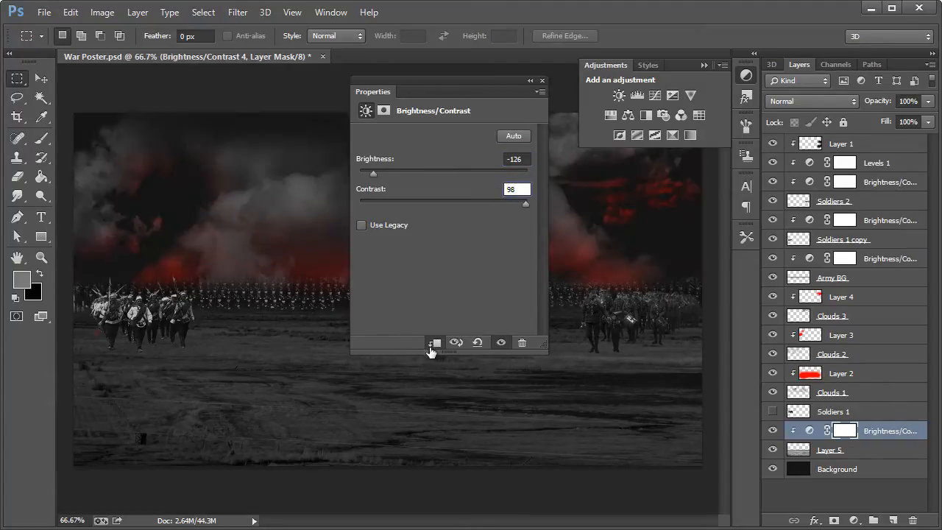
left_click(542, 82)
Step: Rename the landscape layer Ground
double_click(829, 450)
type("Gr")
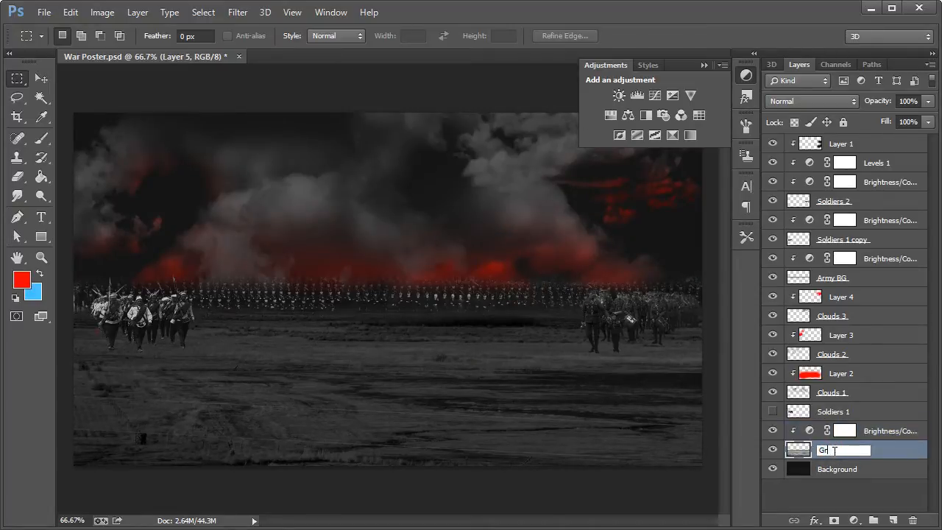
type("ound")
key("Return")
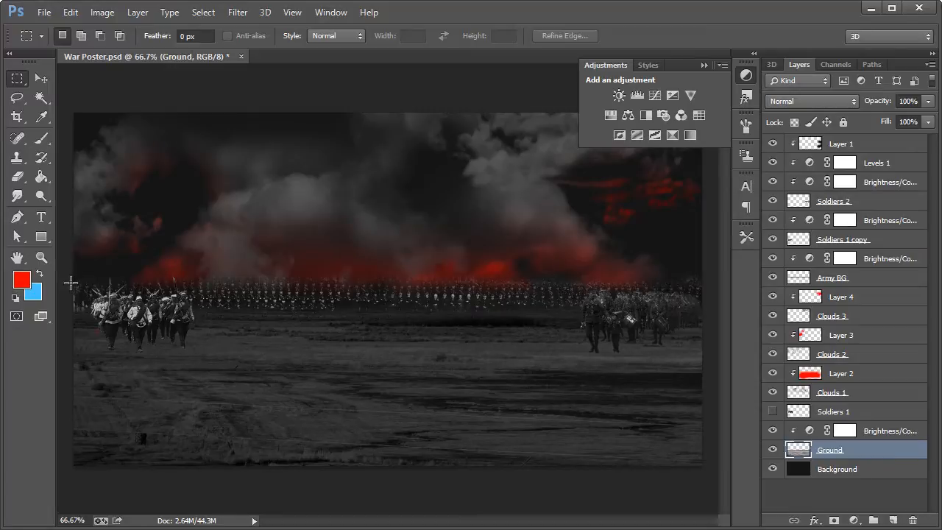
Step: Erase the outer edges of the Ground layer with a soft 367 px eraser, keeping only the central patch below the soldiers
left_click(17, 176)
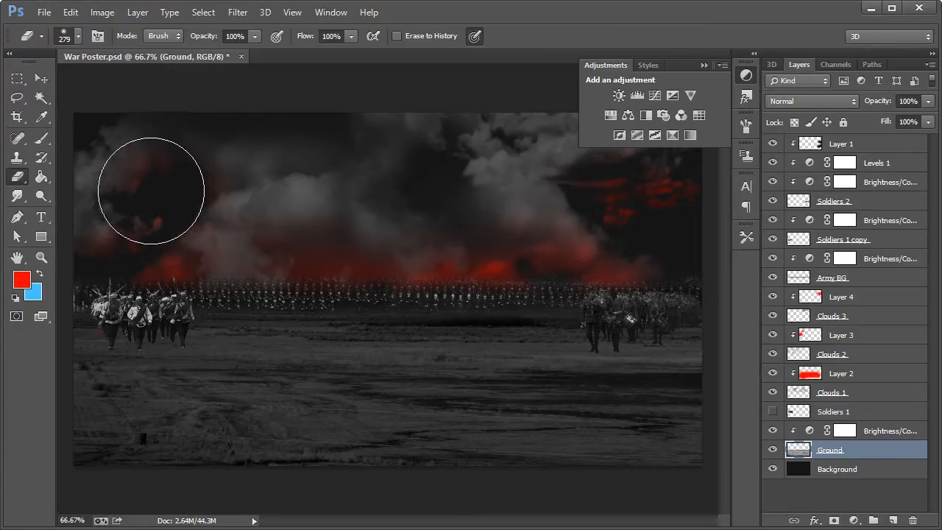
left_click(78, 35)
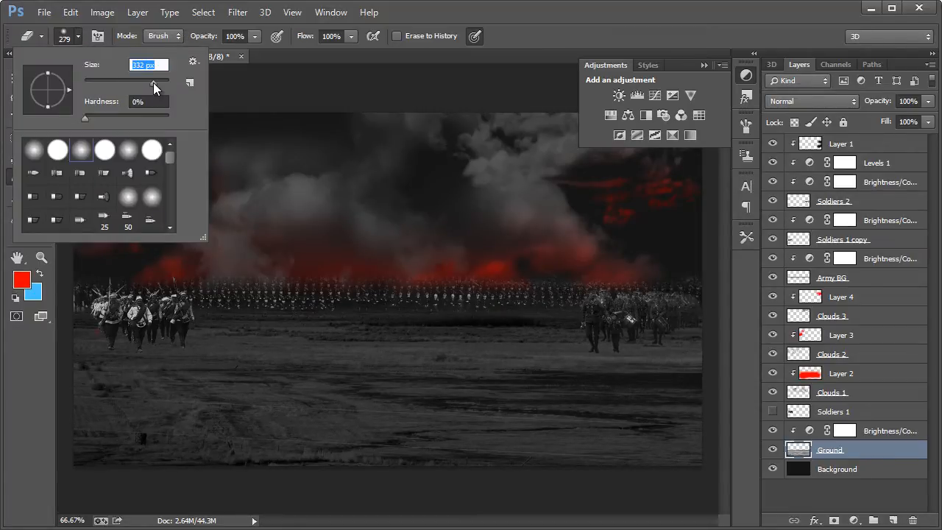
left_click_drag(153, 82, 154, 82)
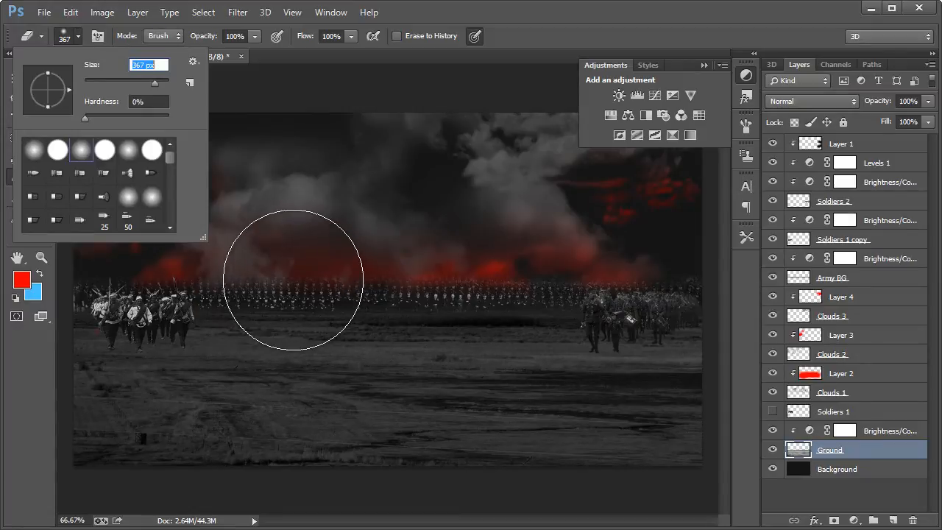
left_click(548, 29)
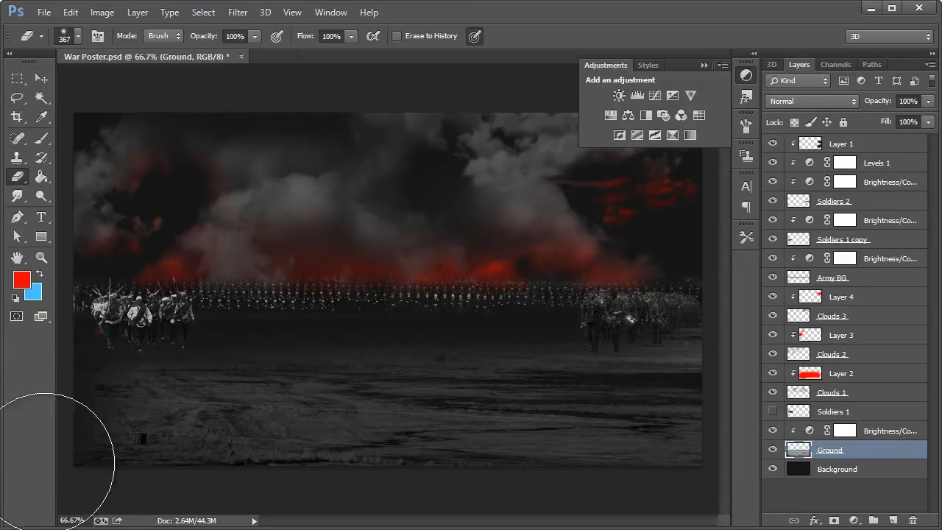
mouse_move(45, 462)
left_mouse_down()
mouse_move(60, 498)
mouse_move(15, 304)
mouse_move(75, 499)
mouse_move(447, 529)
left_mouse_up()
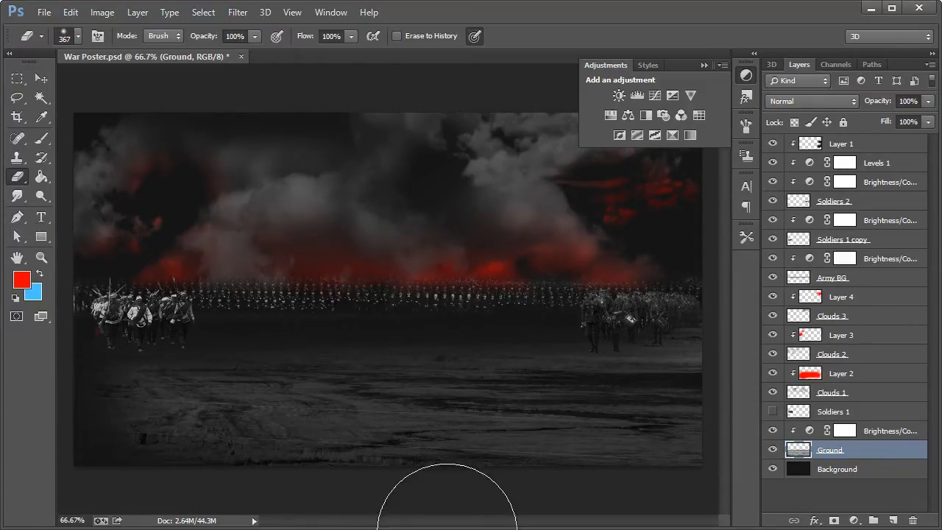
mouse_move(3, 401)
left_mouse_down()
mouse_move(314, 473)
mouse_move(724, 484)
left_mouse_up()
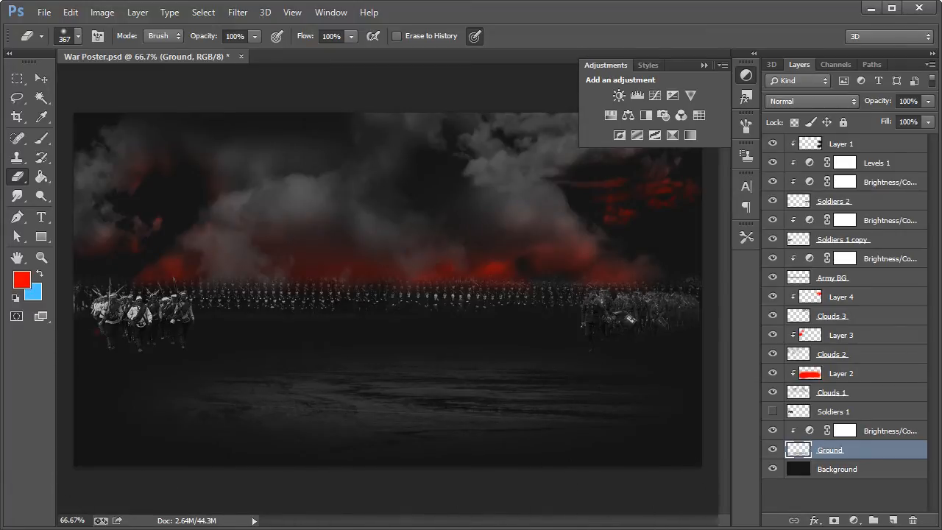
Step: Examine the ground, army and clouds of the composition at 100% zoom
left_click(40, 78)
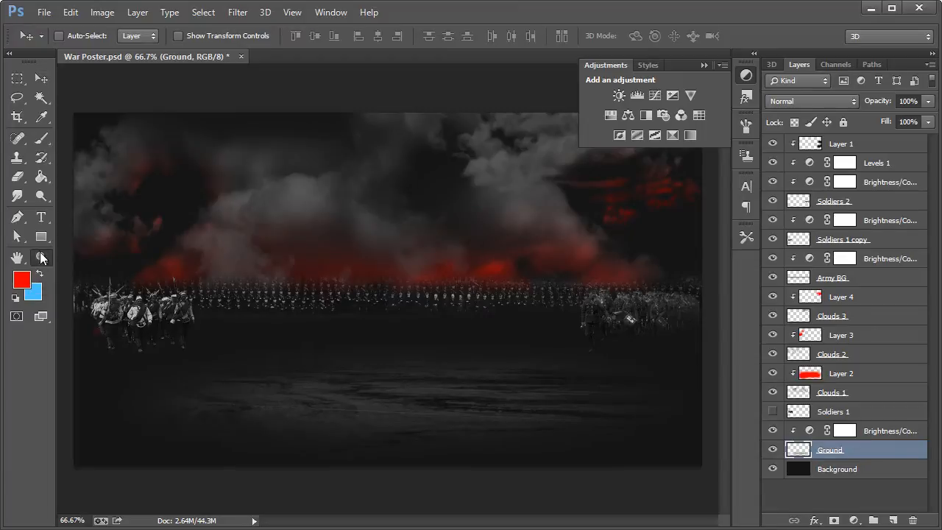
left_click(41, 256)
left_click_drag(349, 361, 354, 363)
left_click(353, 363)
scroll(381, 413, "down", 2)
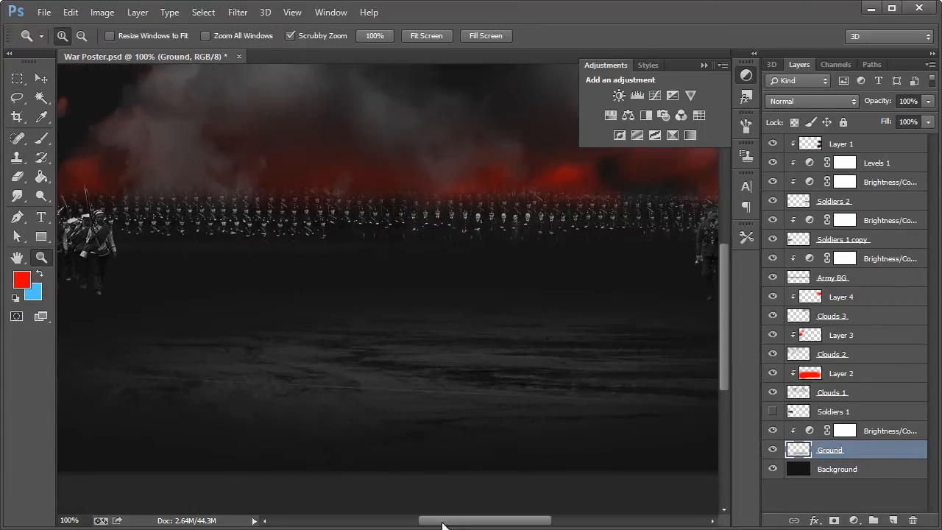
mouse_move(493, 524)
left_mouse_down()
mouse_move(436, 524)
mouse_move(552, 524)
mouse_move(478, 523)
mouse_move(495, 523)
left_mouse_up()
left_click(47, 79)
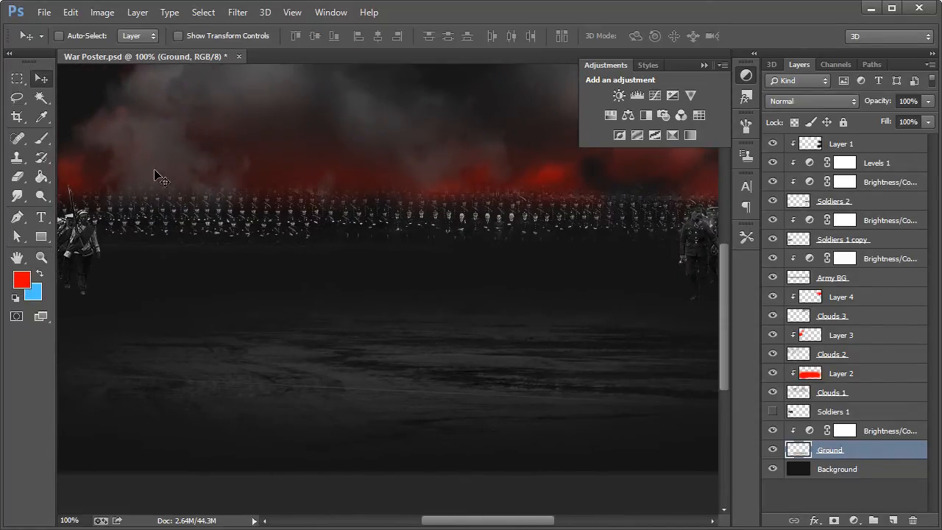
scroll(227, 240, "up", 1)
scroll(227, 240, "up", 1)
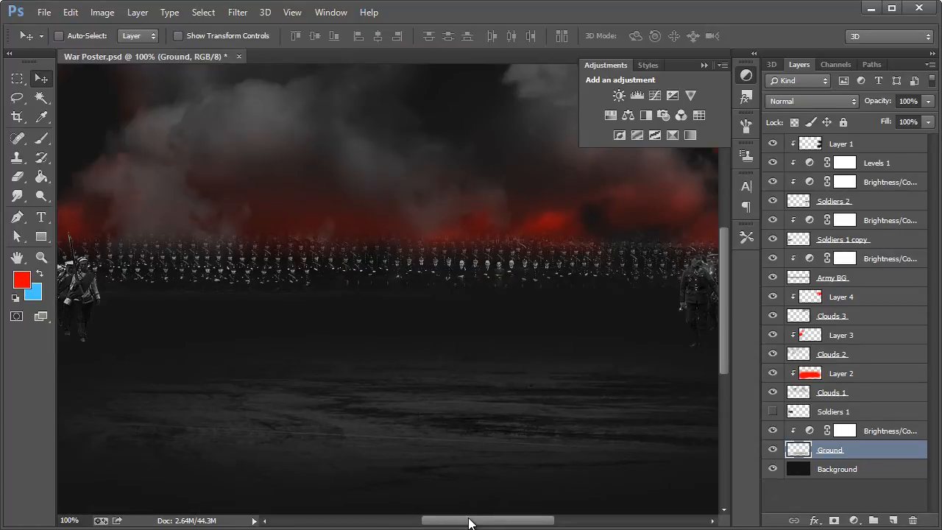
mouse_move(469, 523)
left_mouse_down()
mouse_move(436, 522)
mouse_move(487, 527)
mouse_move(442, 526)
mouse_move(469, 527)
left_mouse_up()
scroll(459, 446, "up", 5)
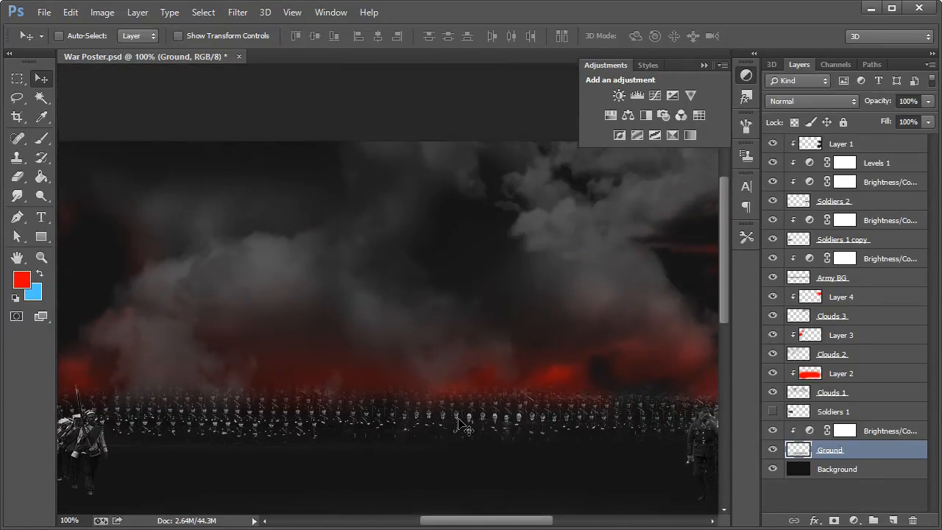
scroll(459, 418, "down", 5)
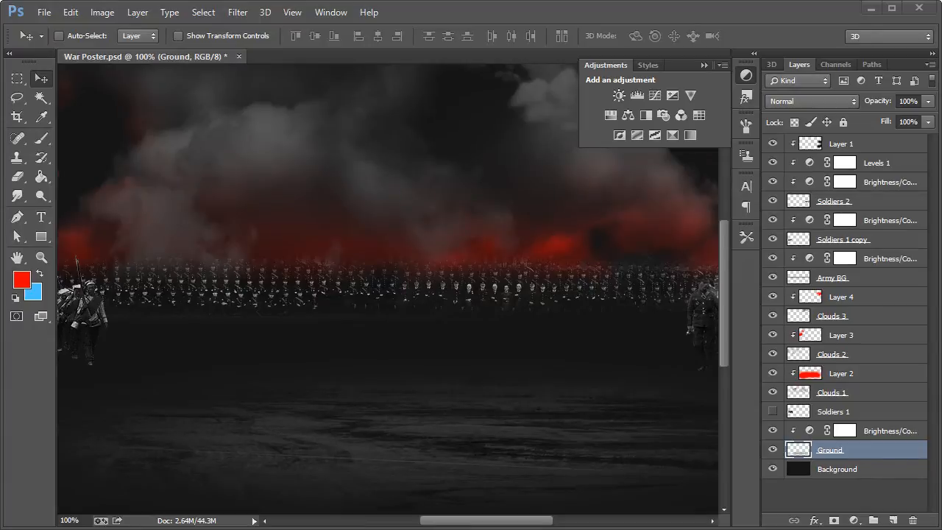
Step: Switch to the browser, copy the Large 1024 version of the American flag photo from Flickr, and return to Photoshop
left_click_drag(941, 48, 343, 48)
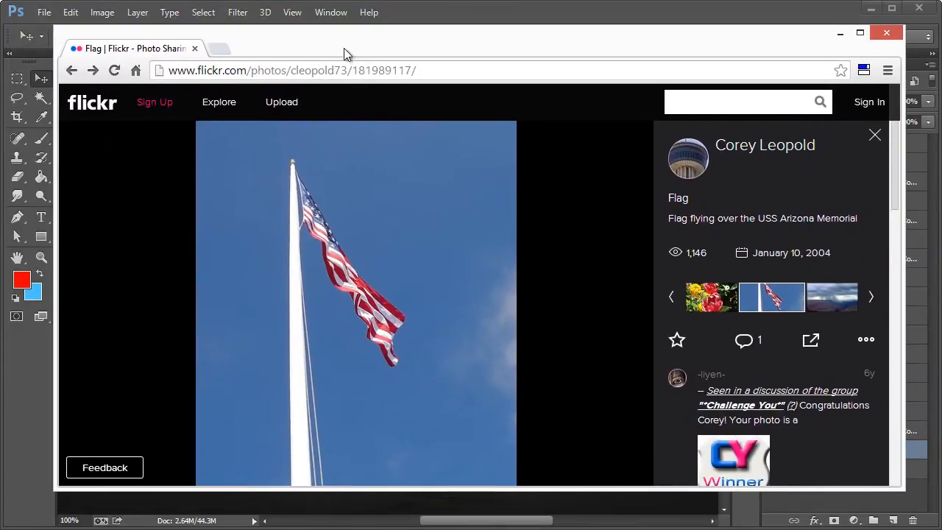
left_click(850, 338)
left_click(826, 378)
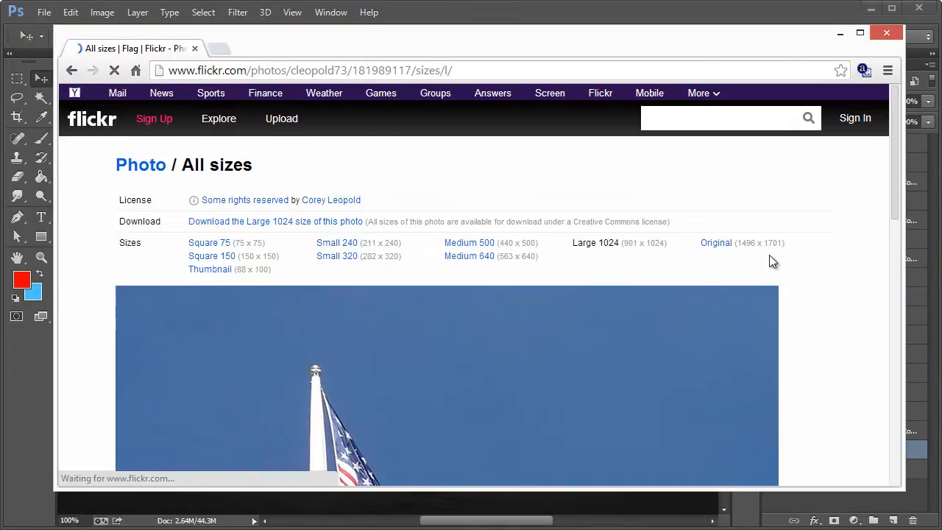
scroll(637, 261, "down", 1)
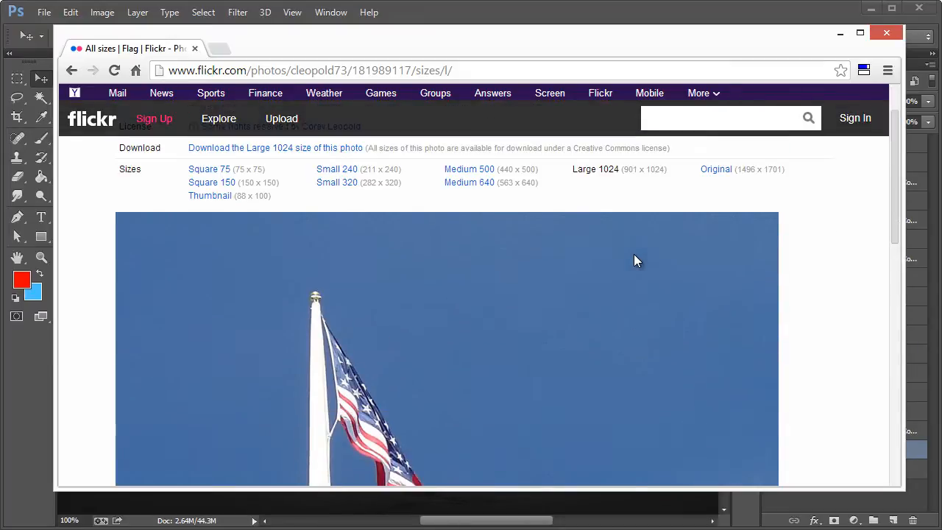
scroll(599, 227, "down", 1)
right_click(376, 311)
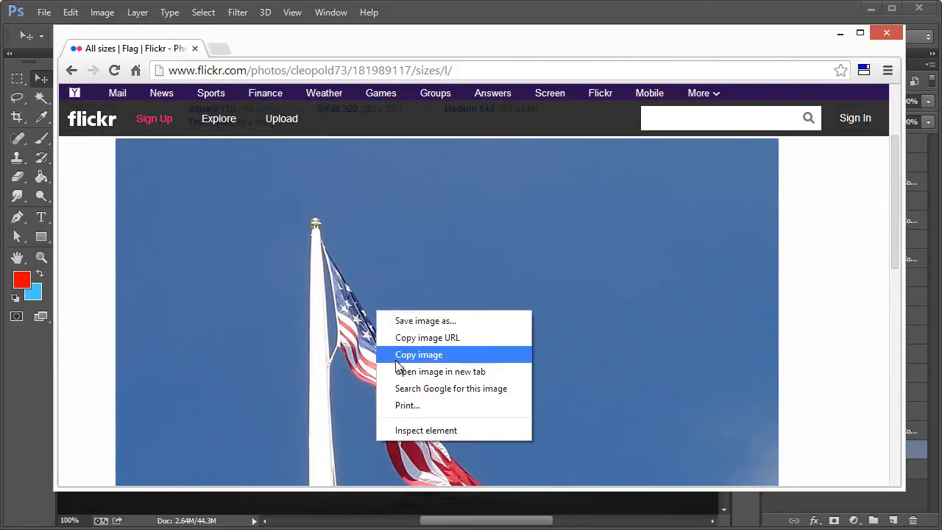
left_click(423, 357)
left_click(839, 33)
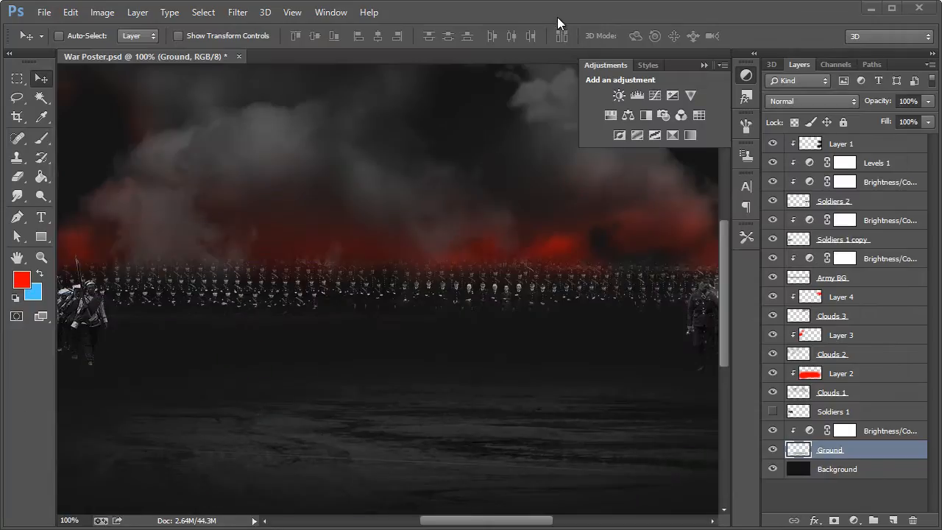
Step: Paste the copied flag photo as a new layer at the top of the layer stack, above Layer 1
key("ctrl+v")
key("ctrl+z")
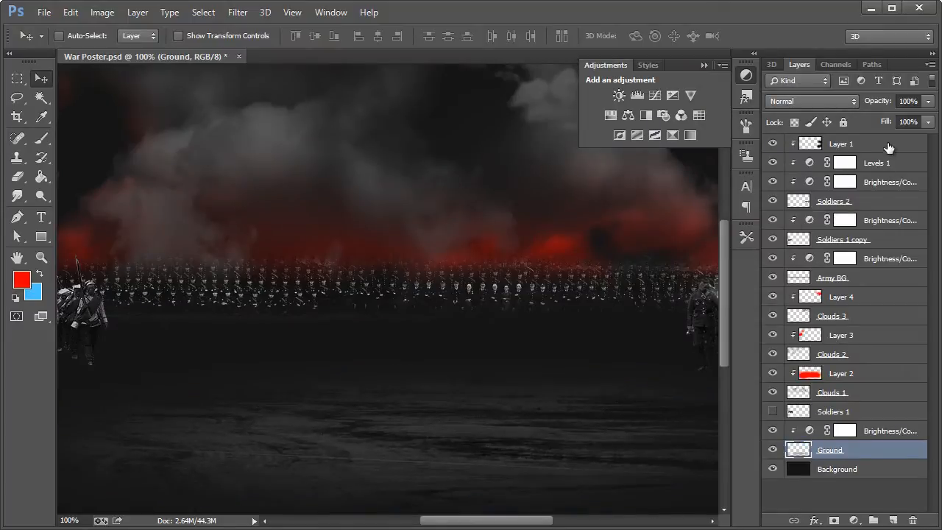
left_click(889, 148)
key("ctrl+v")
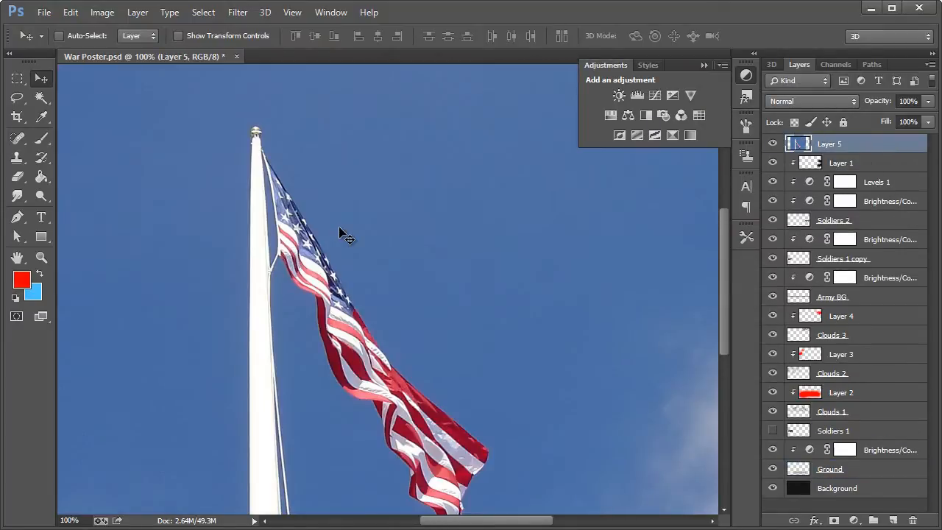
Step: Trace a closed Pen tool path around the American flag's outline, leaving out the pole and ropes
scroll(288, 227, "down", 4)
left_click(16, 218)
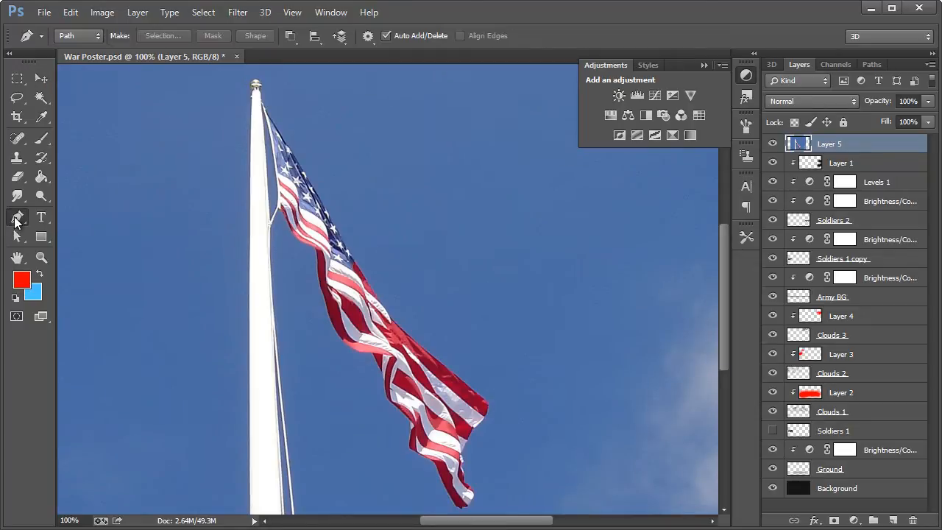
left_click(278, 211)
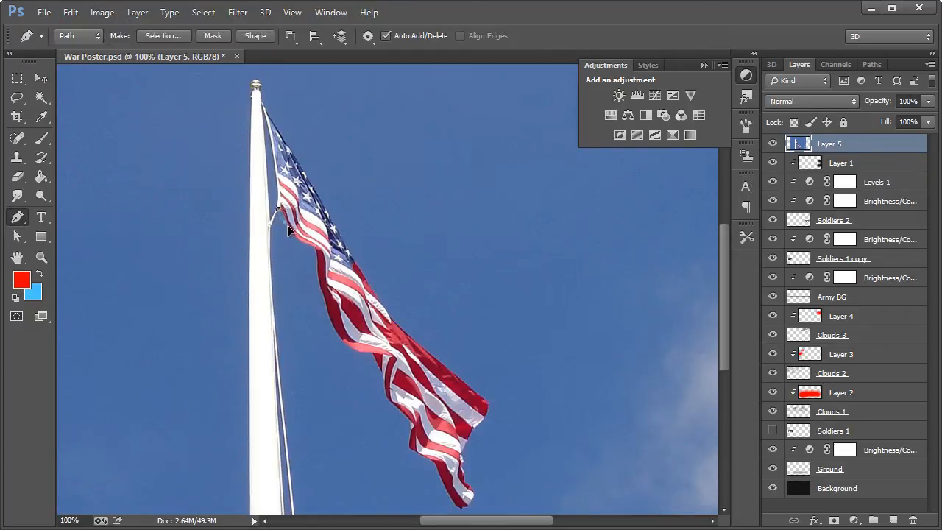
left_click(319, 265)
left_click(325, 297)
left_click(333, 325)
left_click_drag(385, 378, 392, 401)
left_click_drag(421, 452, 429, 454)
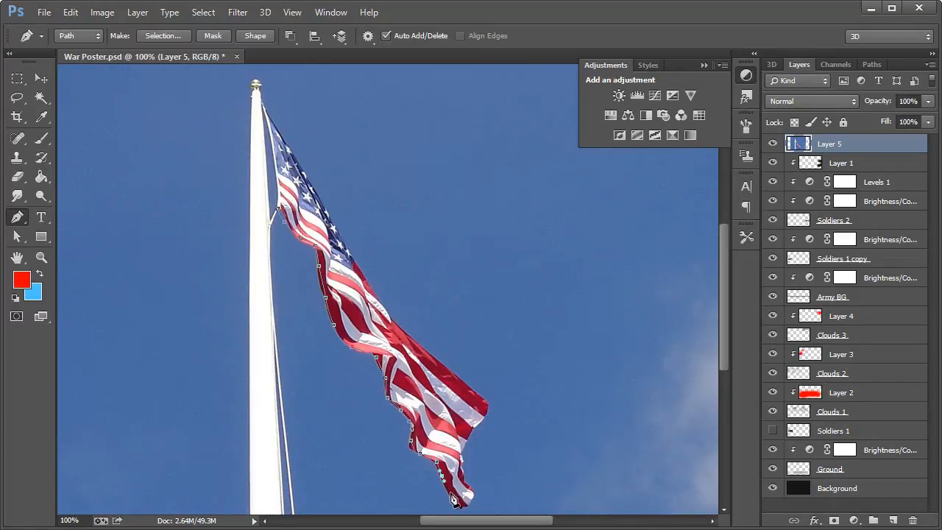
left_click_drag(459, 506, 467, 483)
left_click_drag(458, 378, 446, 369)
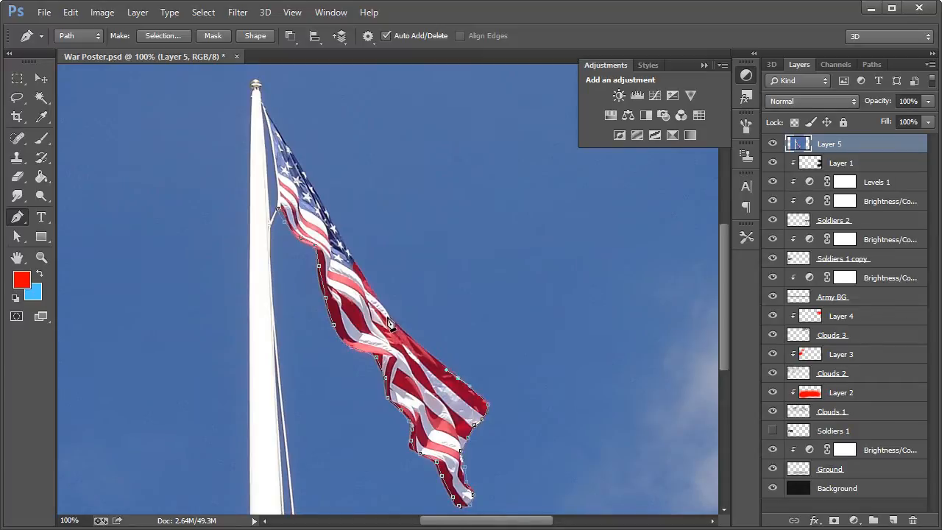
left_click_drag(390, 324, 381, 301)
left_click_drag(353, 258, 341, 239)
left_click_drag(273, 124, 270, 120)
left_click(265, 110)
left_click(277, 153)
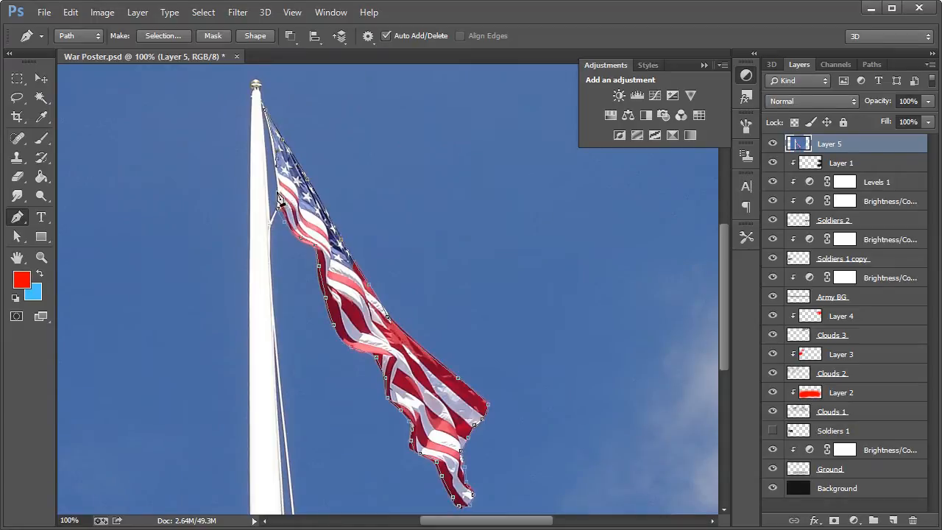
left_click(278, 211)
Step: Convert the flag path into a new anti-aliased selection with a feather radius of 0 pixels
right_click(293, 215)
left_click(350, 0)
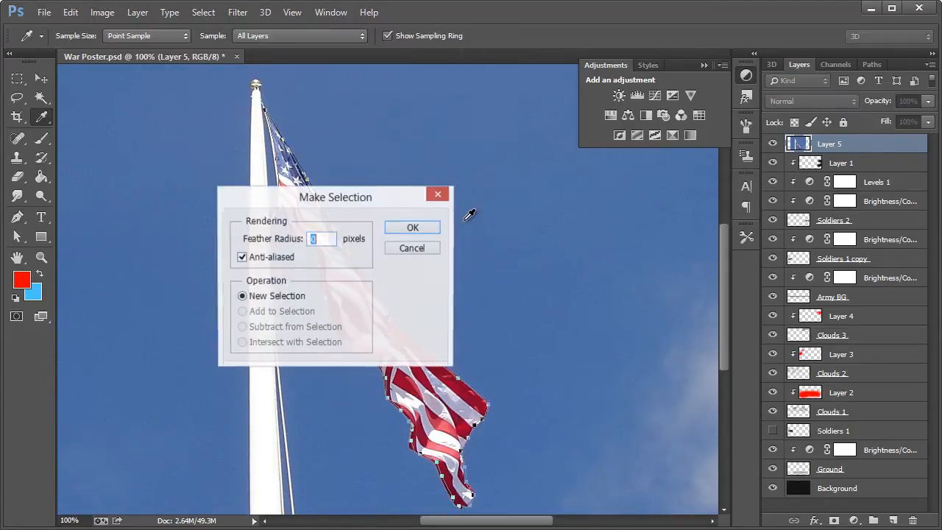
left_click(407, 227)
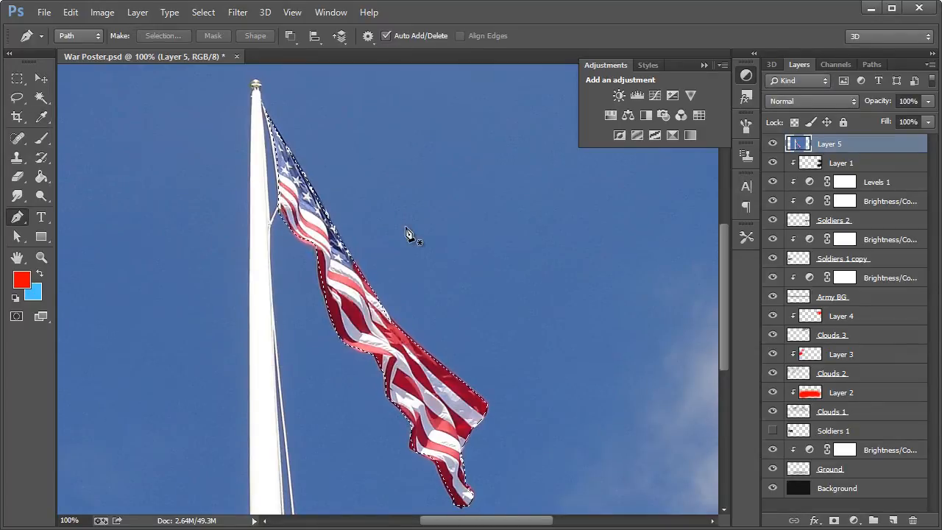
Step: Replace the photo layer with only the cut-out flag, pasted as its own layer above Layer 1
key("ctrl+d")
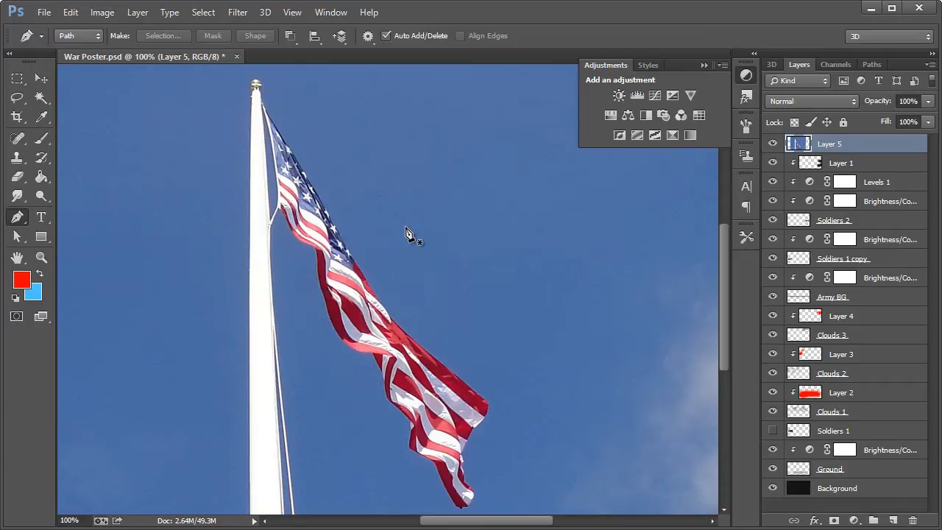
key("Delete")
left_click(42, 78)
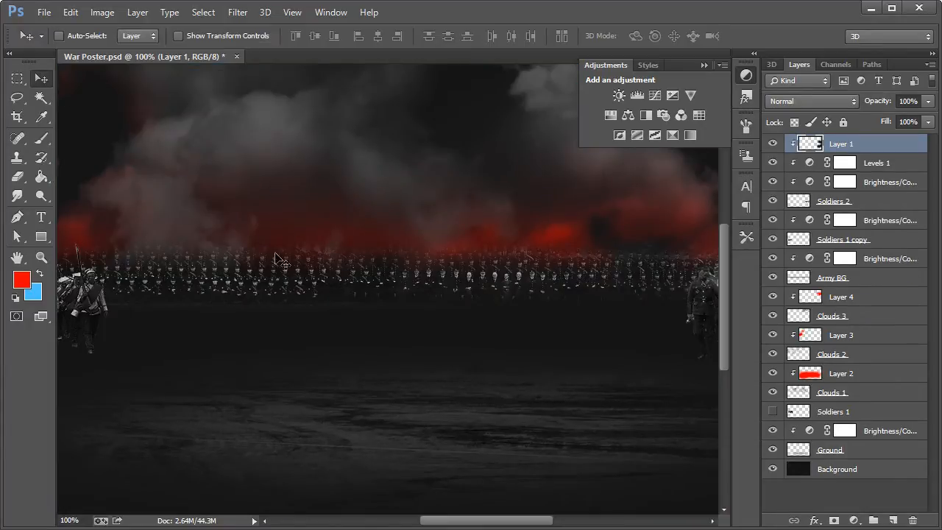
key("ctrl+v")
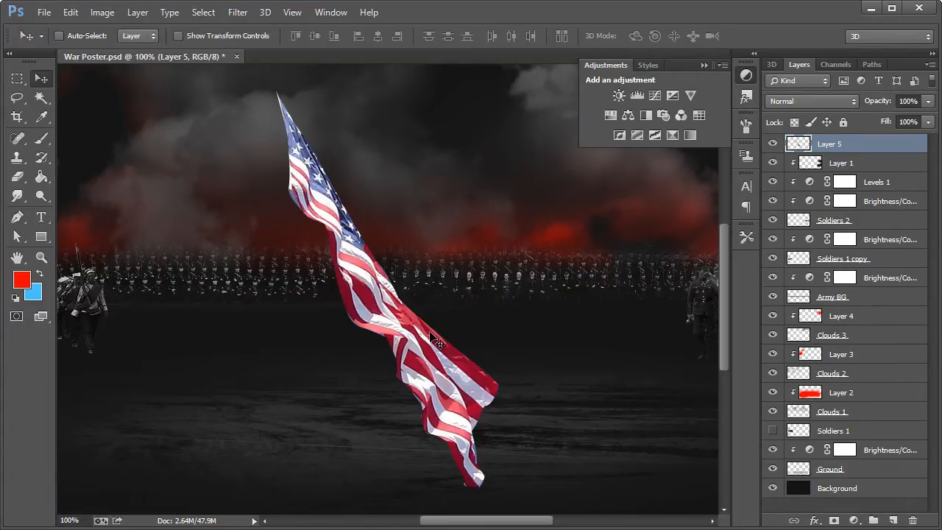
Step: Scale the flag to about 38%, rotate it about -60° so it lies flat, and place it on the ground beside the left soldiers
key("ctrl+t")
left_click_drag(528, 466, 586, 235)
left_click_drag(338, 412, 293, 501)
left_click_drag(233, 198, 307, 317)
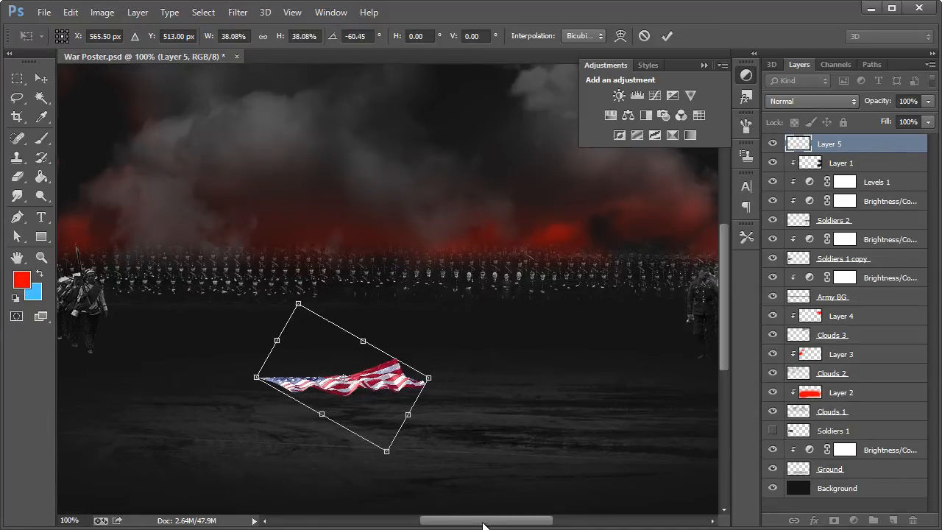
left_click_drag(483, 524, 456, 525)
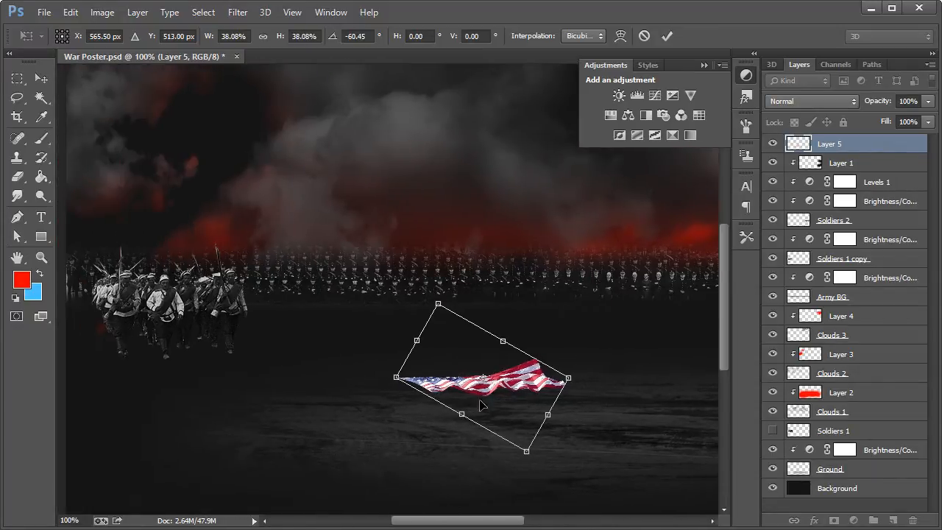
left_click_drag(480, 401, 305, 400)
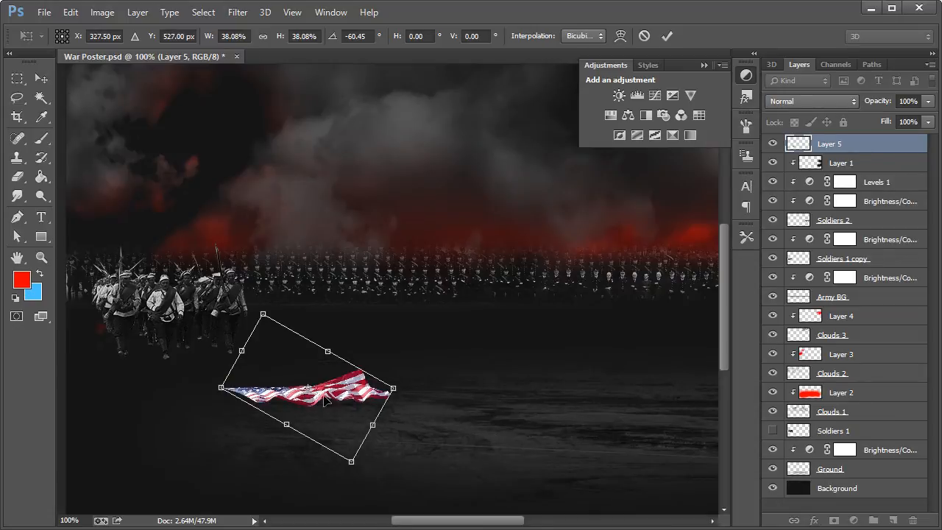
left_click(41, 78)
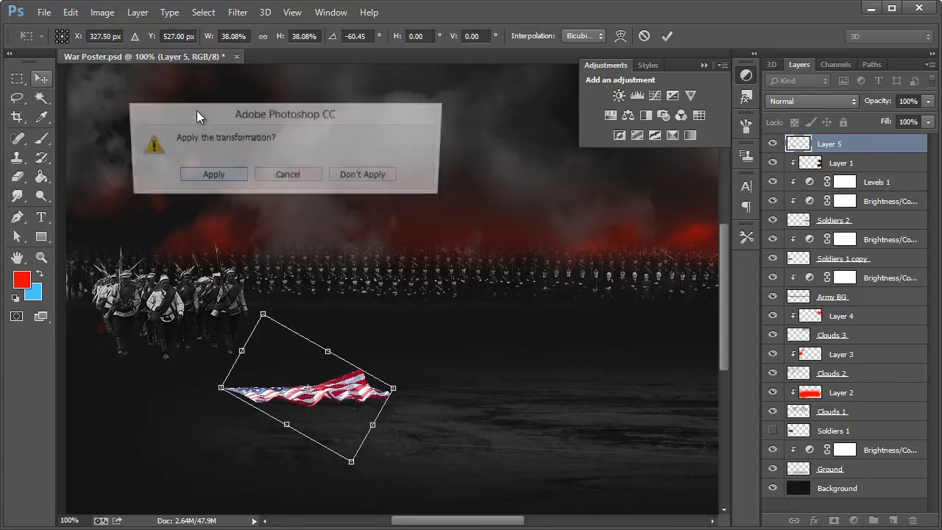
left_click(226, 178)
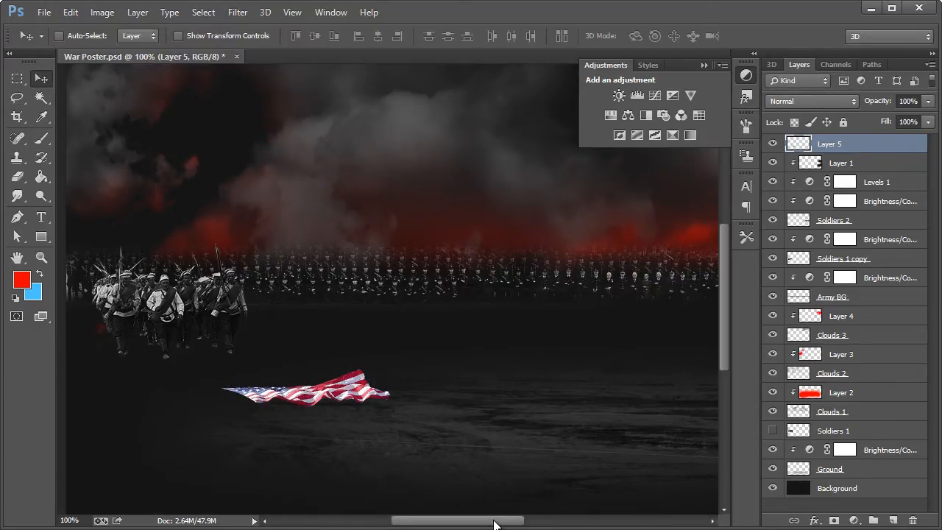
Step: Rename the flag layer Flag 1
left_click_drag(494, 521, 493, 521)
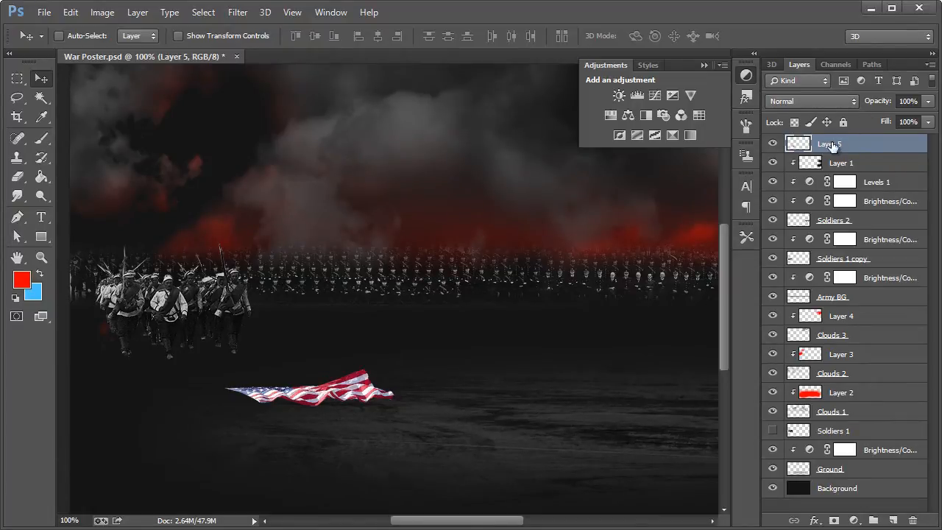
double_click(839, 146)
type("Flag 1")
key("Return")
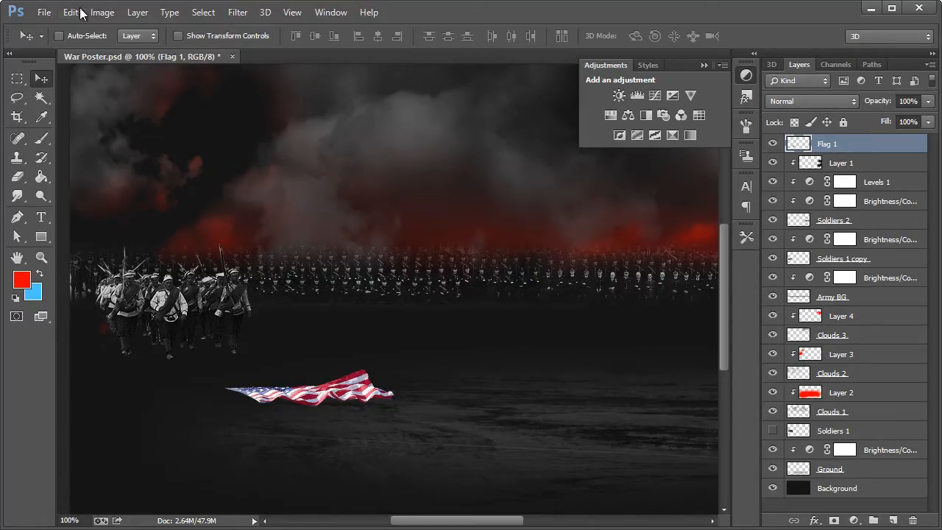
Step: Desaturate the Flag 1 layer and shift the flag slightly down and to the left
left_click(102, 13)
mouse_move(169, 49)
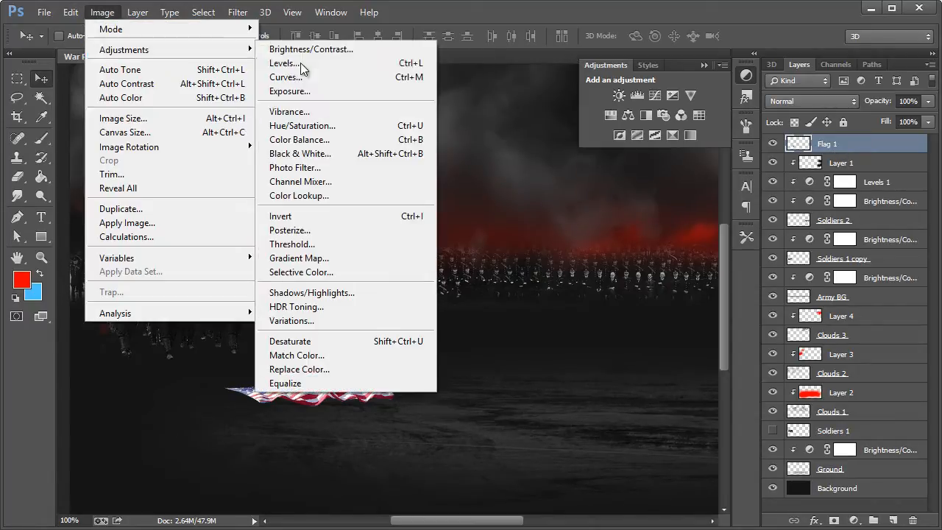
left_click(316, 342)
left_click_drag(355, 399, 339, 408)
Step: Add a Brightness/Contrast adjustment with brightness -110 and contrast 90, clipped to the Flag 1 layer
left_click(619, 95)
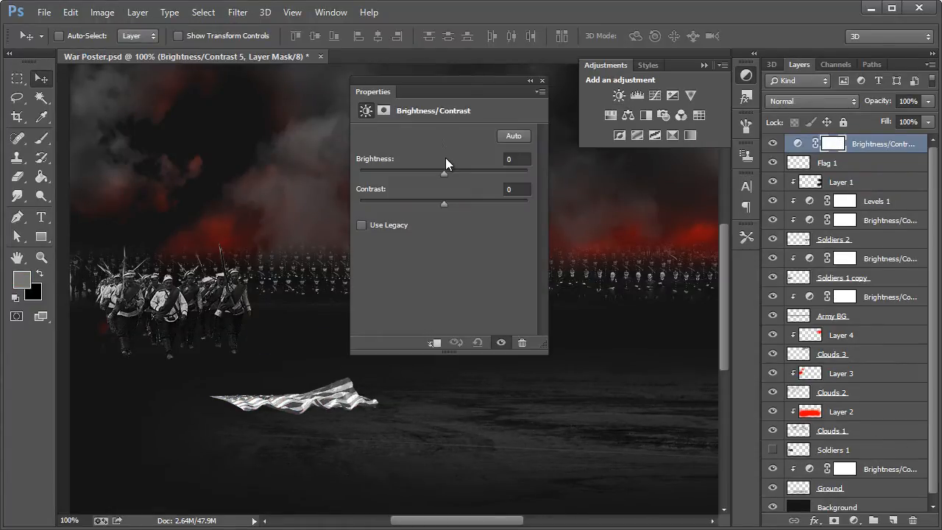
left_click_drag(443, 169, 380, 172)
left_click(428, 344)
left_click_drag(445, 202, 497, 202)
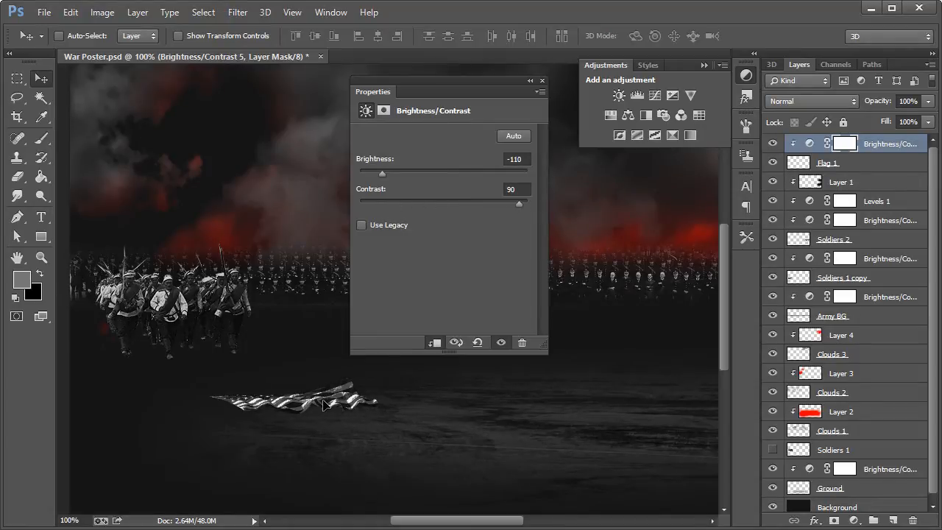
Step: Move the flag on the Flag 1 layer slightly up and to the left on the ground
left_click(838, 164)
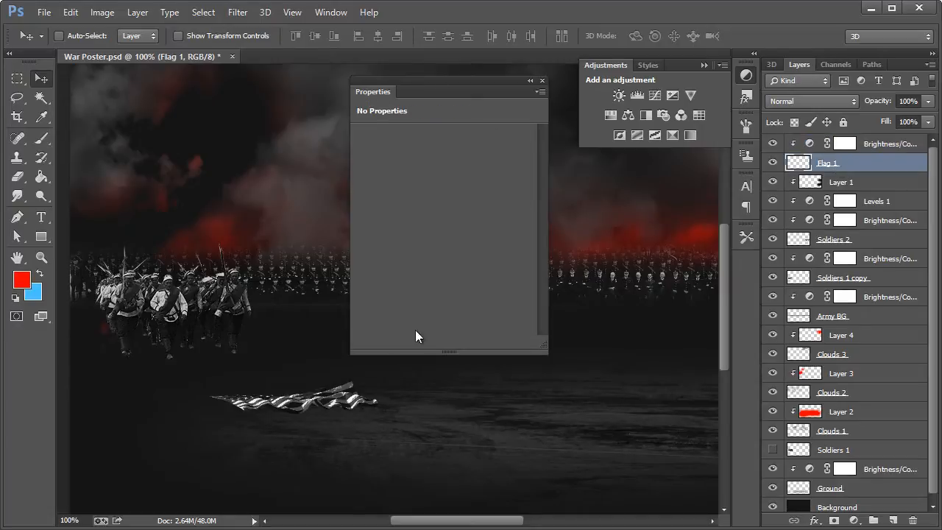
mouse_move(337, 404)
left_mouse_down()
mouse_move(324, 411)
mouse_move(328, 396)
left_mouse_up()
left_click(543, 81)
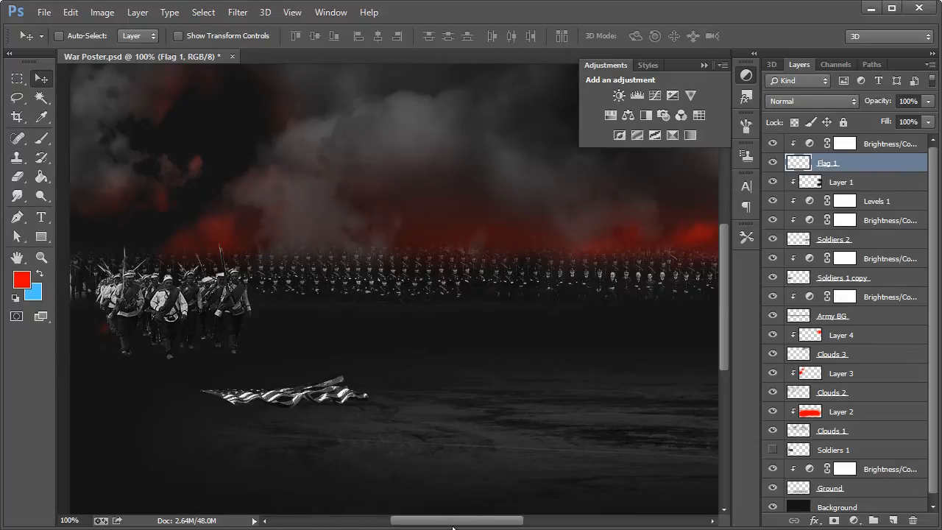
left_click_drag(452, 527, 478, 527)
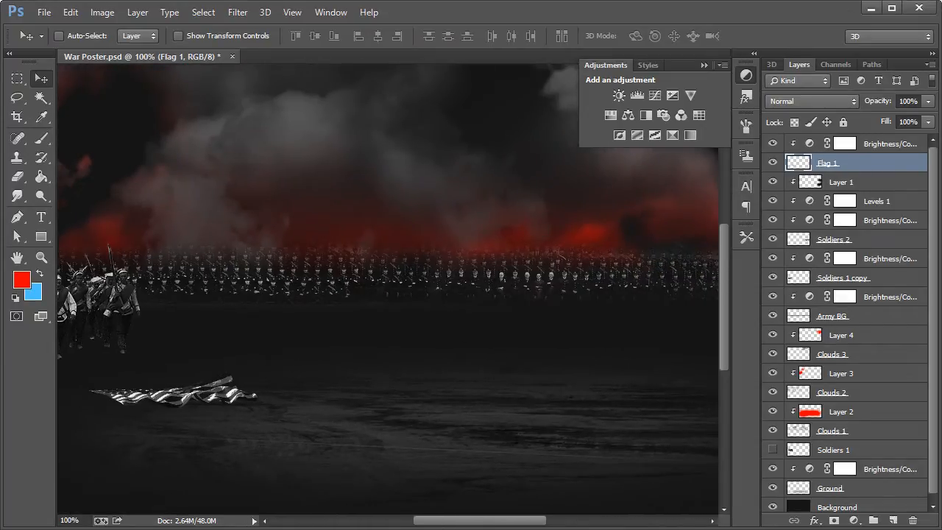
Step: Copy the Original size of the South African flag photo from Flickr in the browser, then return to Photoshop and collapse the Adjustments panel
key("alt+Tab")
left_click(941, 389)
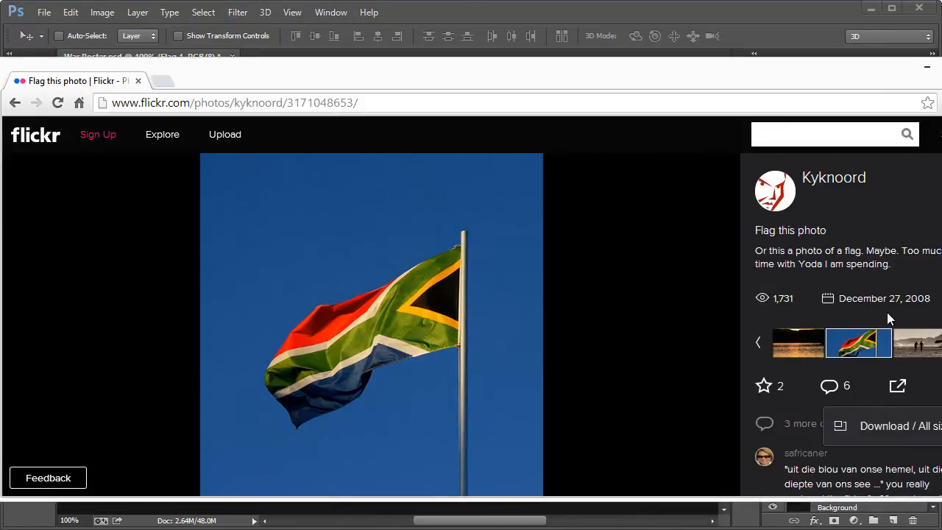
left_click(896, 429)
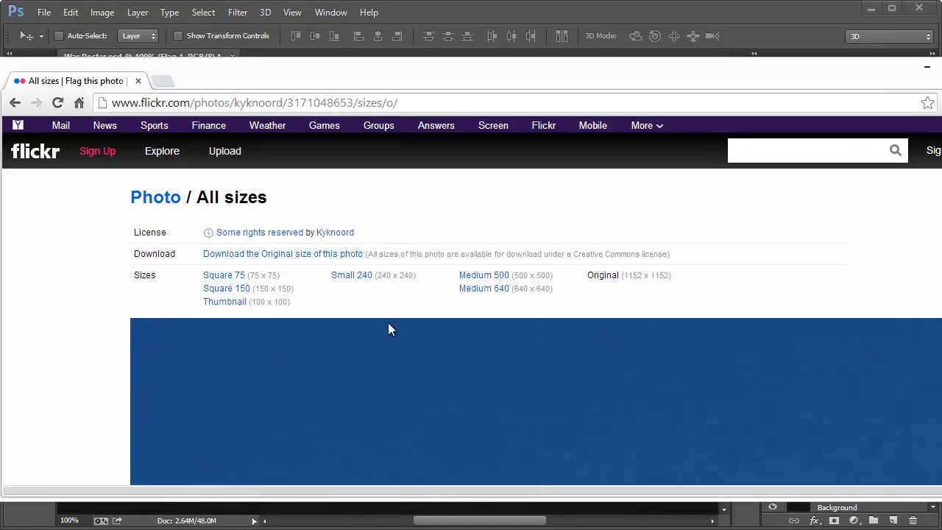
scroll(539, 355, "down", 4)
right_click(554, 355)
left_click(584, 400)
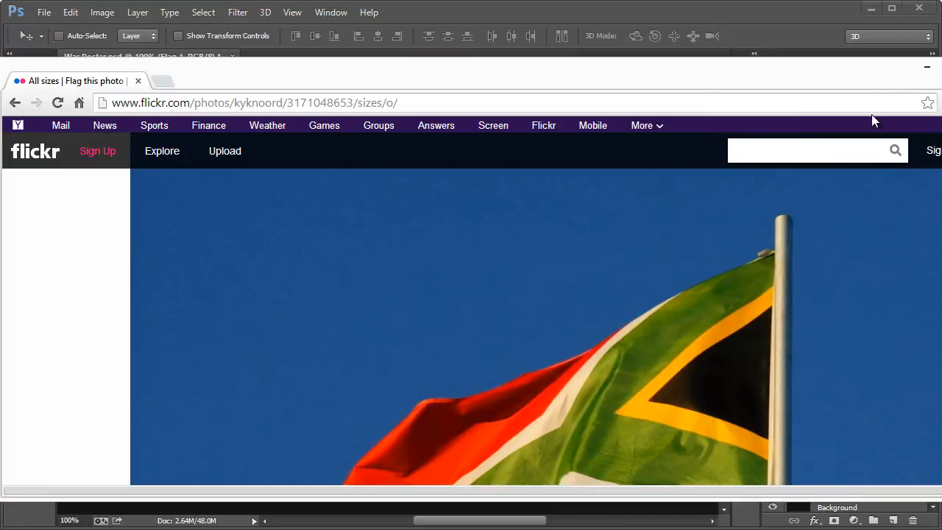
left_click(924, 67)
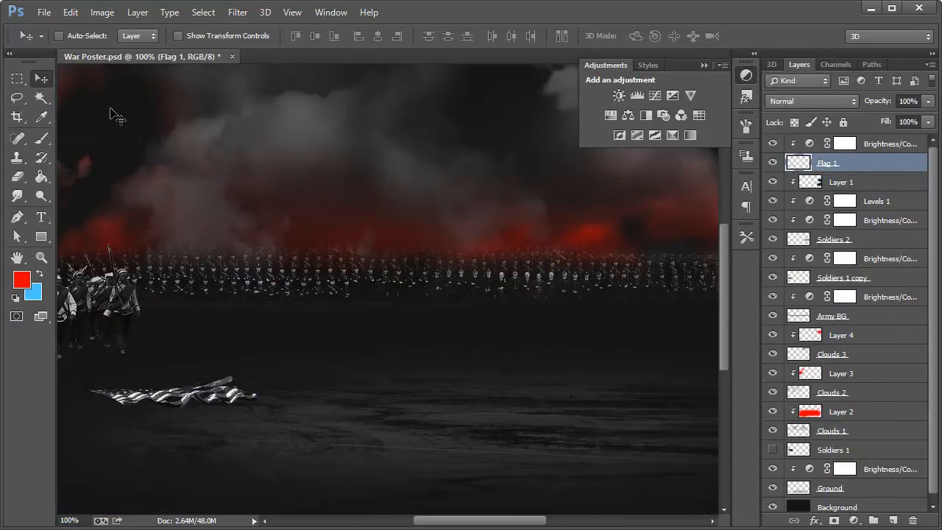
left_click(747, 75)
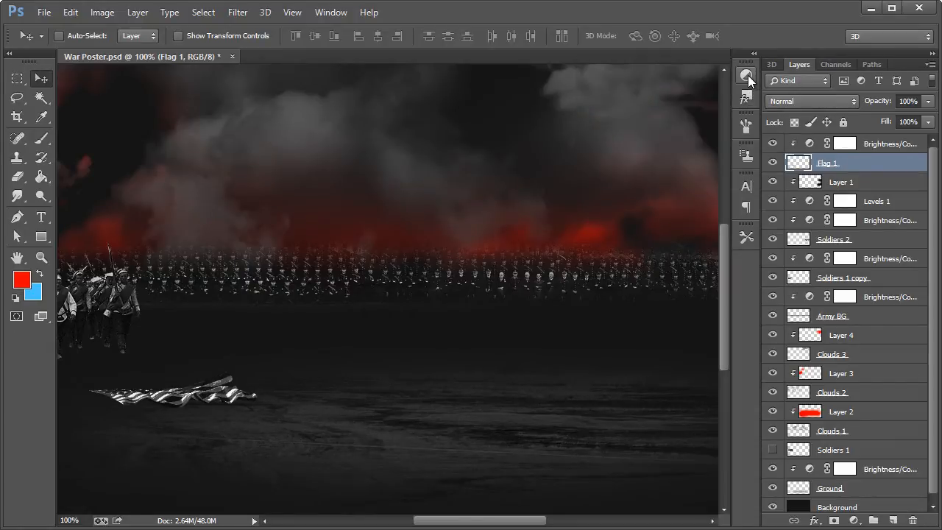
Step: Paste the copied South African flag photo as a layer above the Flag 1 Brightness/Contrast adjustment and shift it upward
left_click(864, 144)
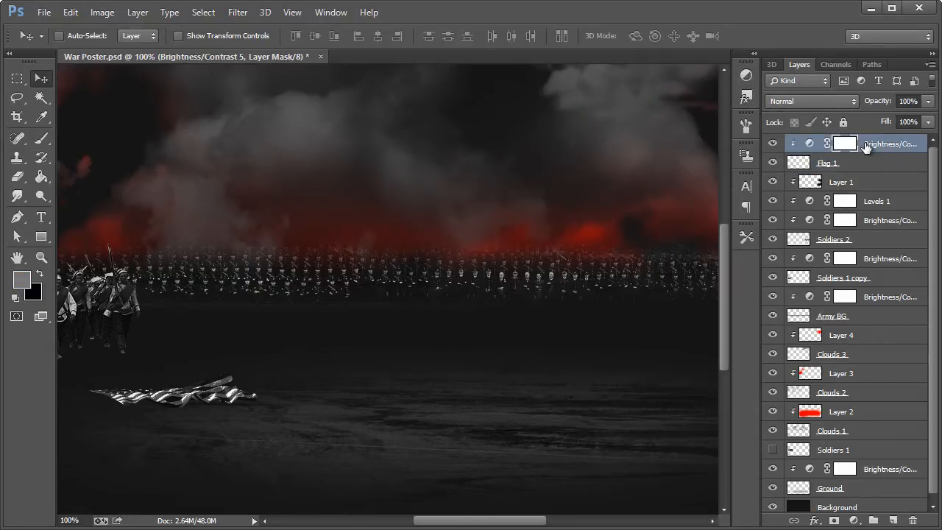
key("ctrl+v")
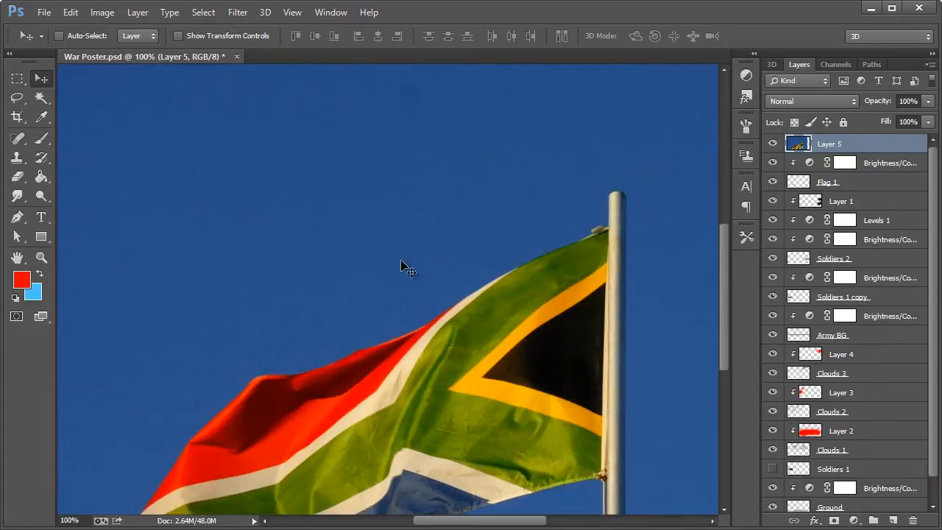
left_click_drag(309, 265, 320, 208)
key("ctrl+t")
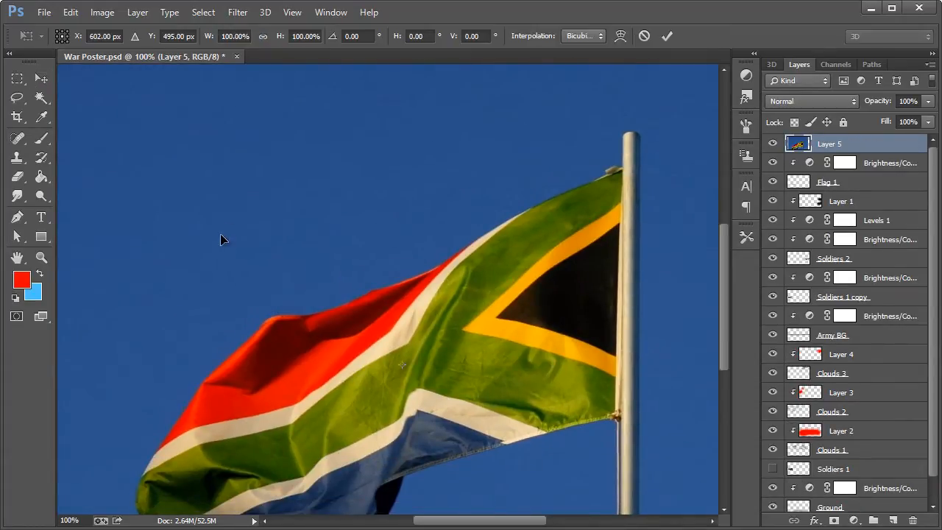
left_click_drag(220, 235, 223, 187)
key("m")
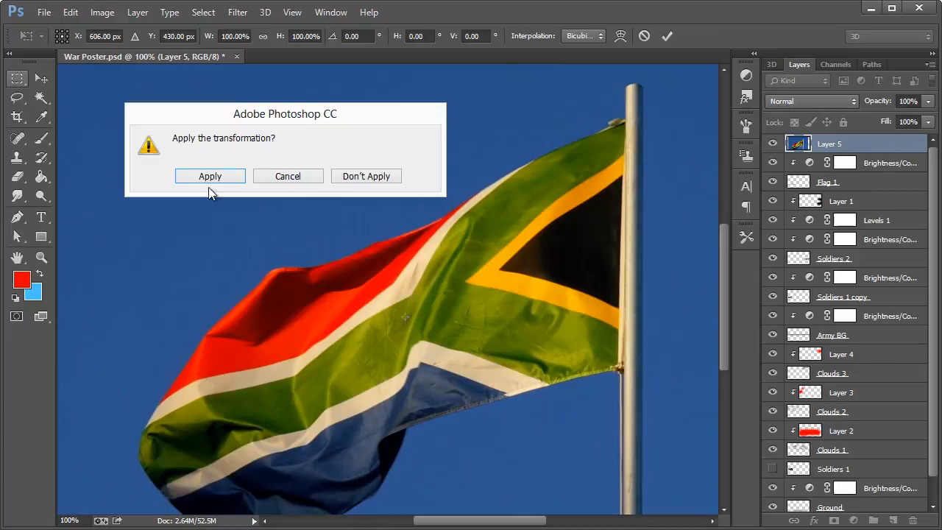
left_click(257, 174)
left_click(50, 83)
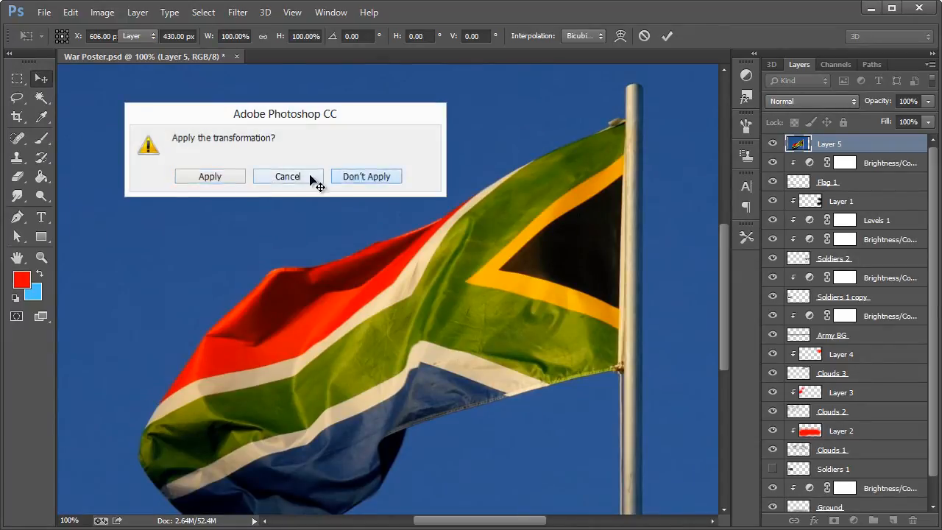
left_click(349, 177)
Step: Move the pasted flag photo farther up so the whole flag fits above the canvas's lower edge
left_click(17, 217)
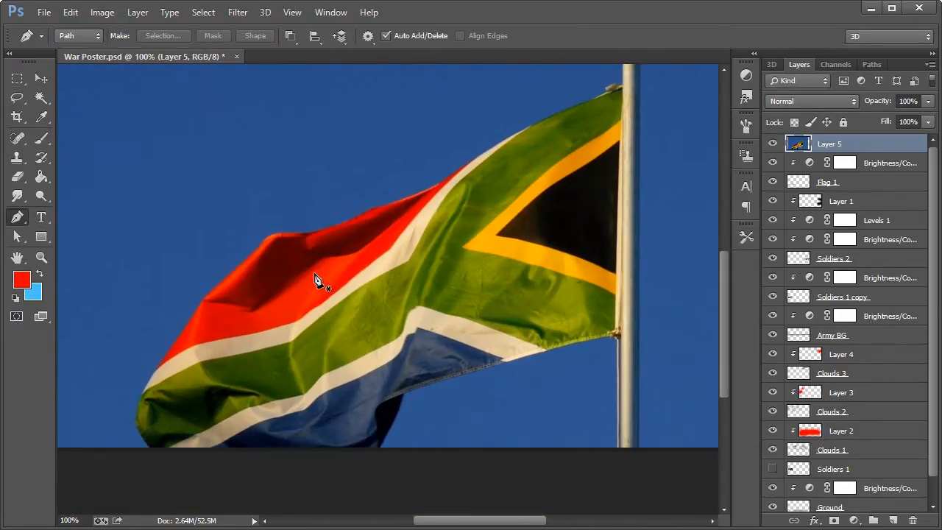
left_click(41, 78)
left_click_drag(449, 217, 451, 156)
scroll(465, 246, "up", 2)
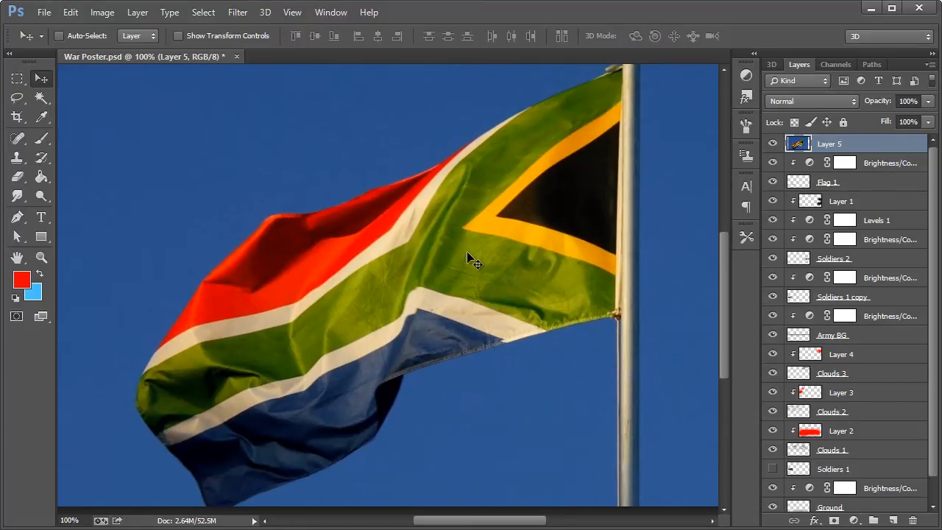
left_click_drag(468, 255, 471, 218)
scroll(496, 241, "up", 2)
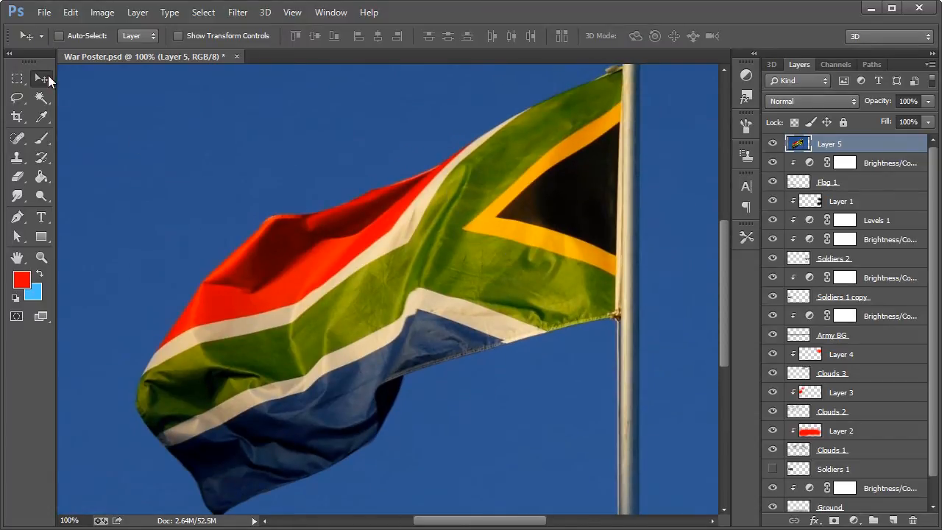
Step: Start a Pen tool path at the flag's upper pole corner and trace down the pole side and along the lower edge
left_click(17, 217)
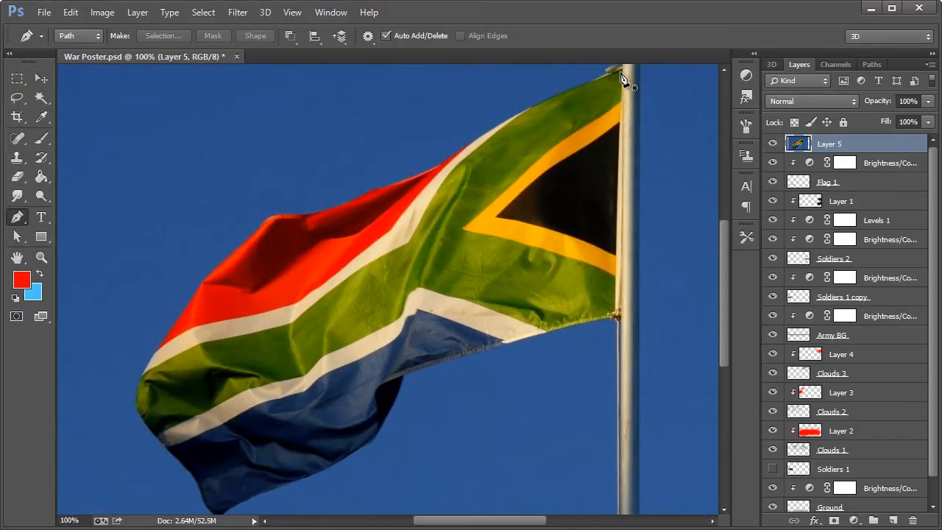
left_click(621, 72)
left_click(614, 315)
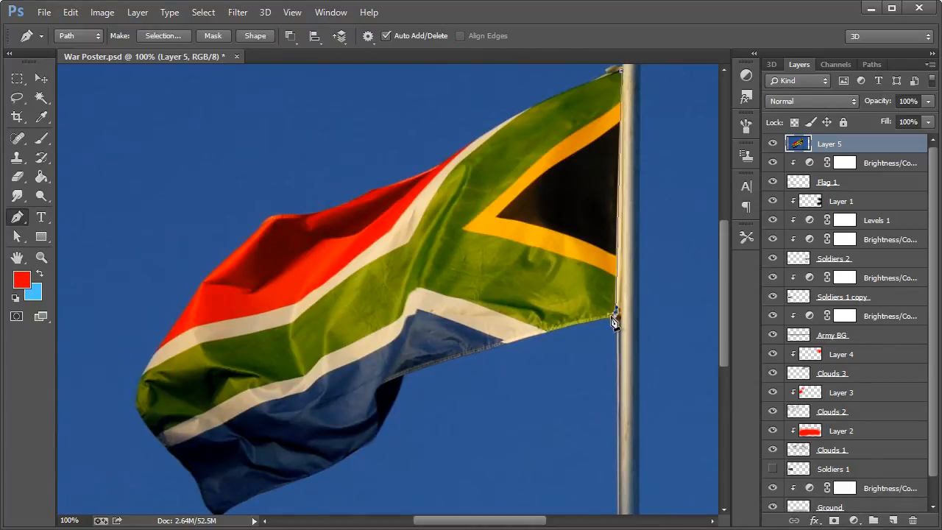
left_click(513, 338)
left_click(443, 360)
left_click(401, 376)
left_click(375, 434)
left_click(301, 478)
left_click(247, 500)
left_click(224, 513)
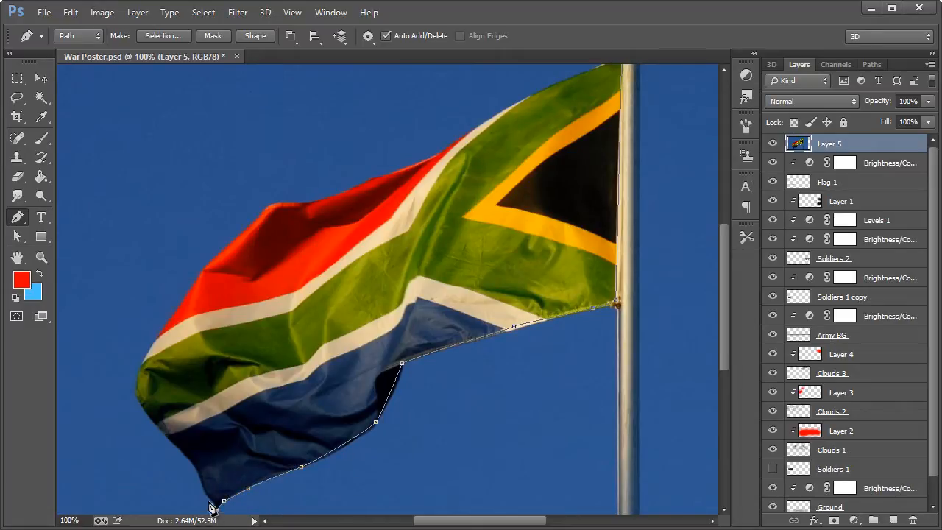
Step: Continue the path up the flag's free end from its lowest tip to the outer green stripe
left_click(203, 488)
left_click(194, 456)
left_click(169, 437)
left_click(151, 406)
left_click(146, 396)
left_click(139, 377)
Step: Trace the flag's upper edge with curved path points and close the path at the pole corner
left_click_drag(191, 292, 245, 241)
left_click_drag(278, 203, 313, 202)
scroll(409, 204, "up", 2)
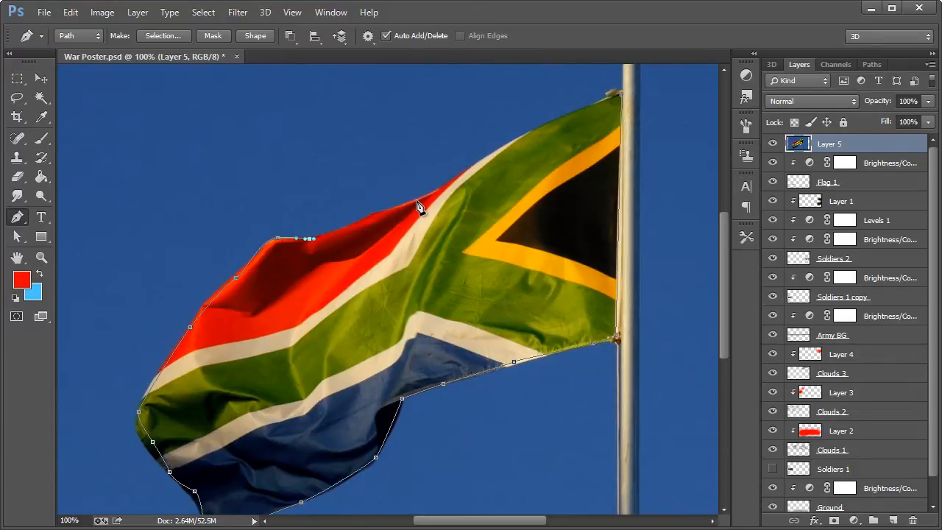
left_click_drag(417, 200, 474, 164)
left_click(557, 120)
left_click(621, 96)
Step: Convert the closed path around the South African flag into a selection
right_click(477, 257)
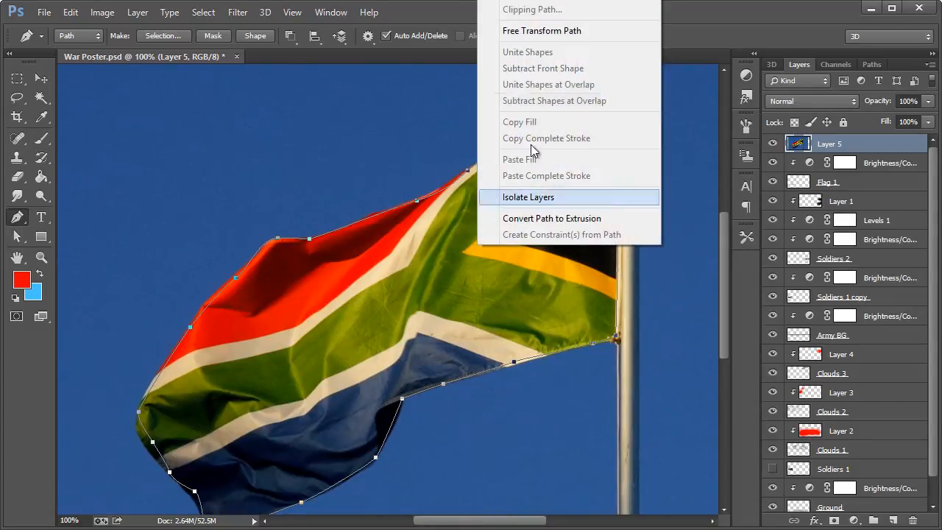
right_click(403, 327)
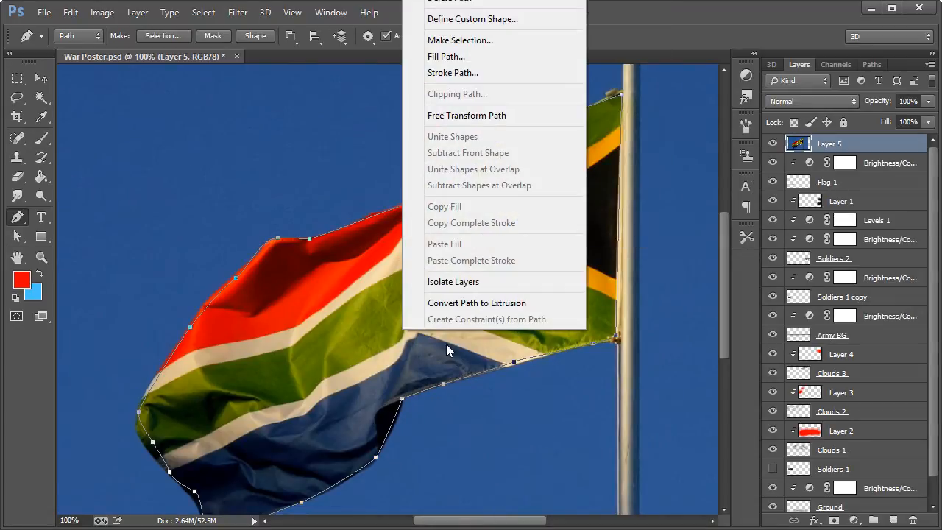
left_click(463, 41)
left_click(400, 231)
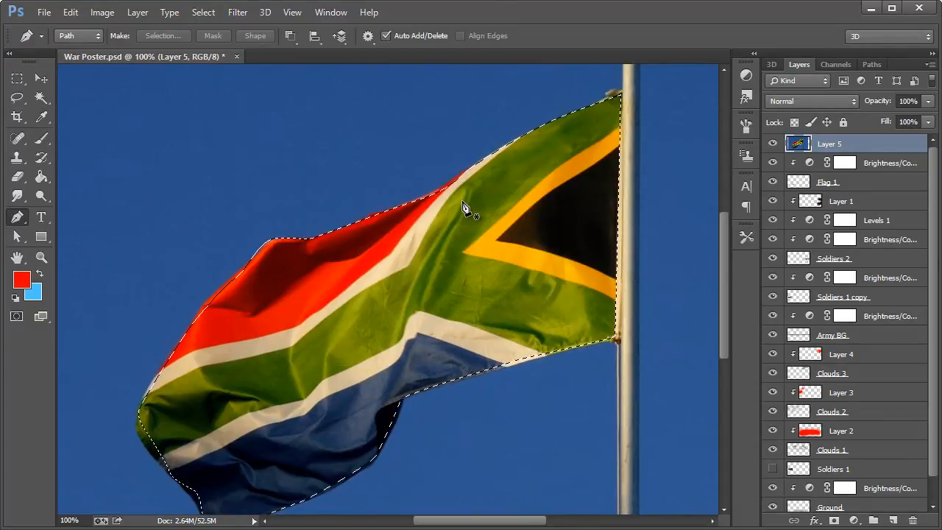
Step: Deselect, save the poster, and replace the full photo layer with only the cut-out flag
key("Delete")
key("ctrl+z")
key("ctrl+d")
key("ctrl+s")
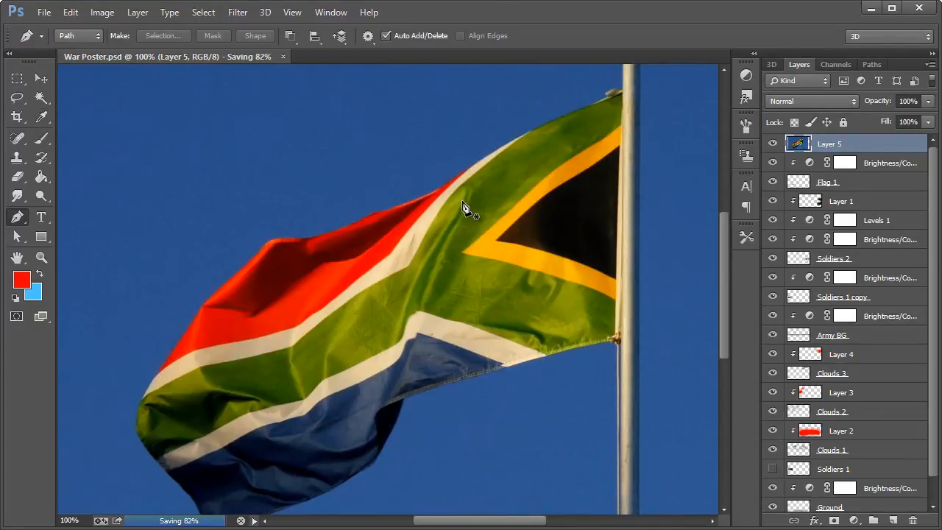
key("Delete")
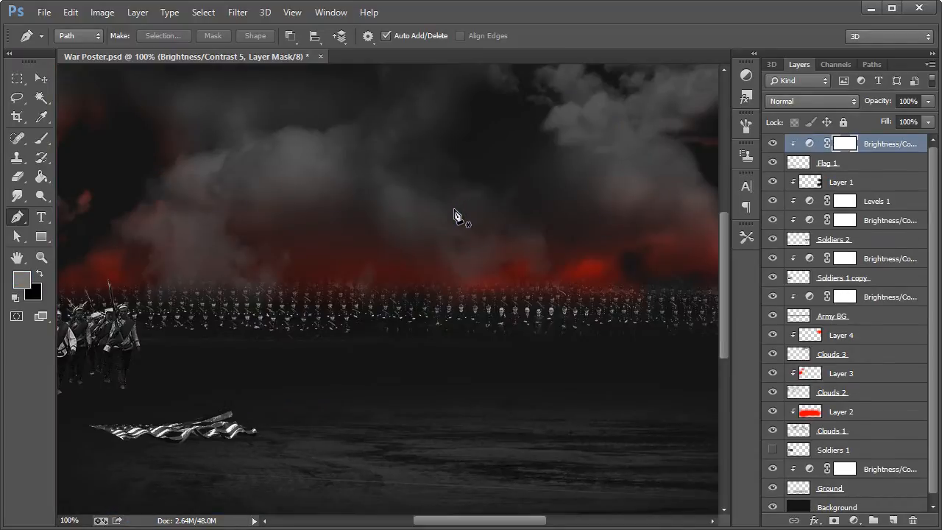
left_click(38, 77)
key("ctrl+z")
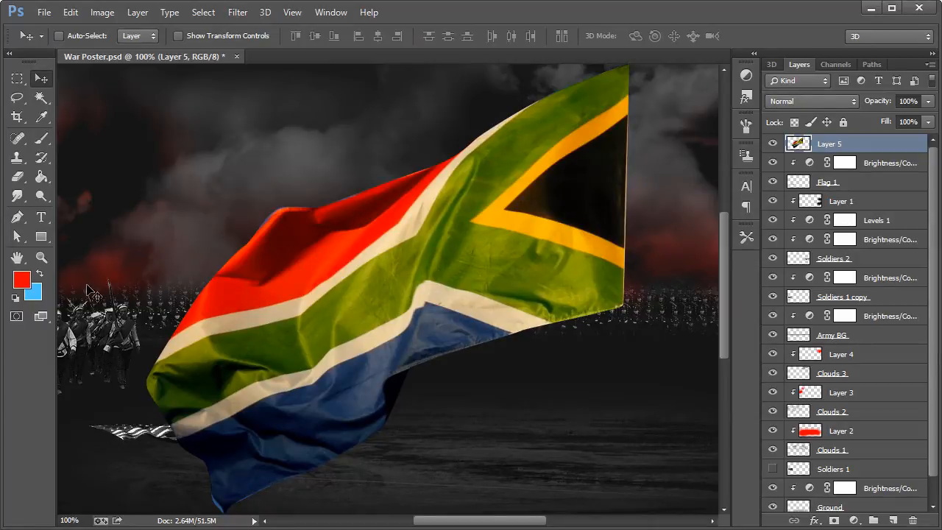
Step: Move the cut-out flag toward the right side of the poster and desaturate it
key("z")
right_click(233, 259)
left_click(275, 356)
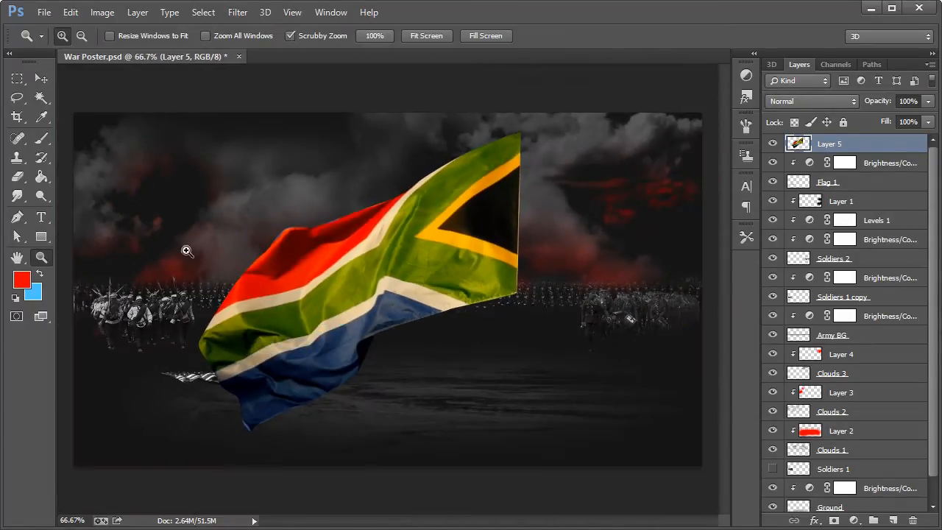
key("v")
left_click_drag(410, 251, 526, 267)
left_click(102, 13)
mouse_move(125, 50)
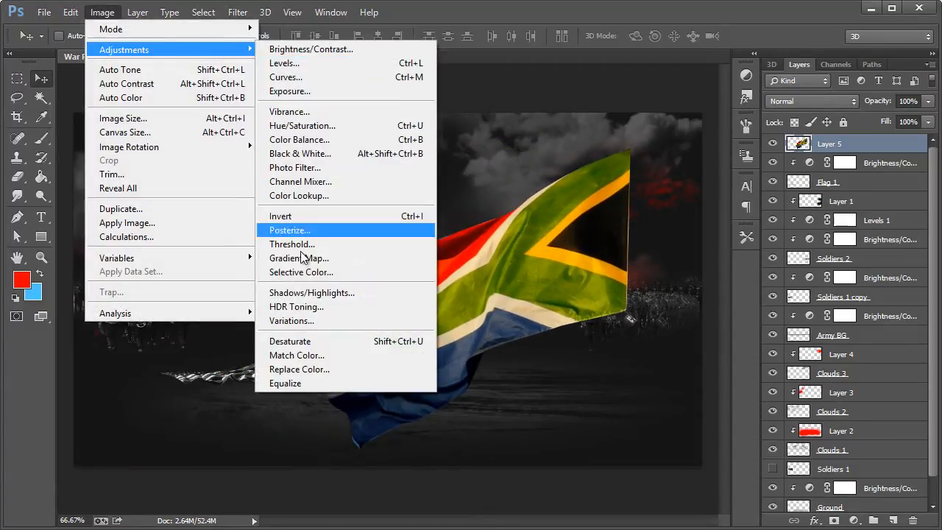
left_click(295, 340)
Step: Transform the flag to about 40% width and 7% height, rotate it about 3 degrees, and lay it on the ground below the right-hand soldiers
key("ctrl+t")
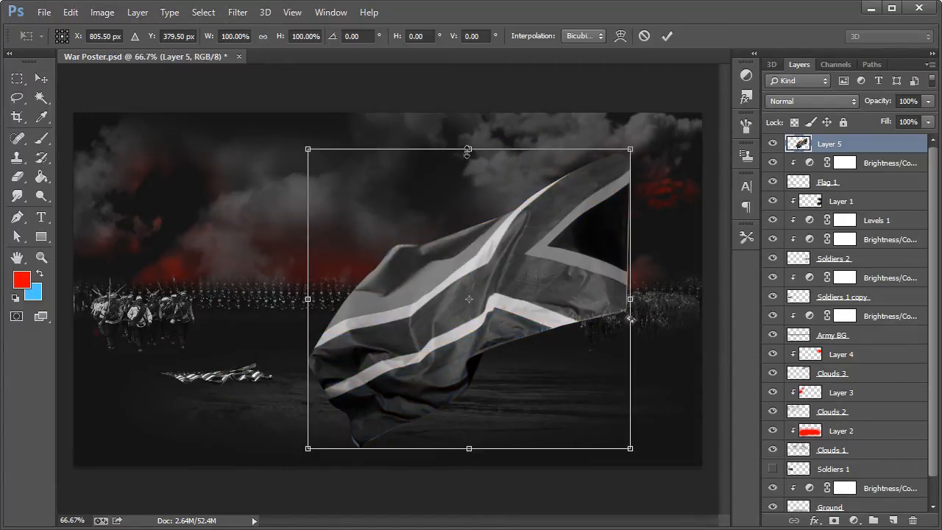
left_click_drag(468, 151, 470, 272)
left_click_drag(662, 336, 634, 410)
left_click(42, 78)
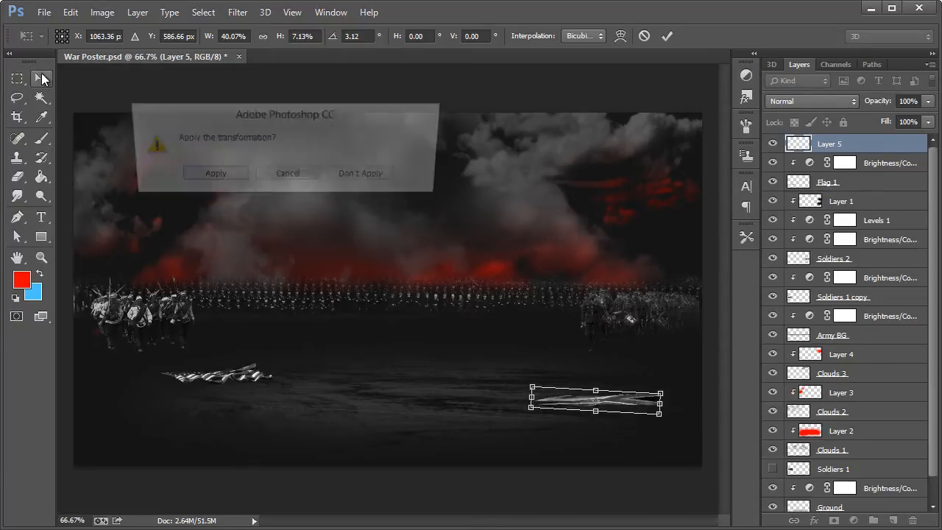
left_click(231, 178)
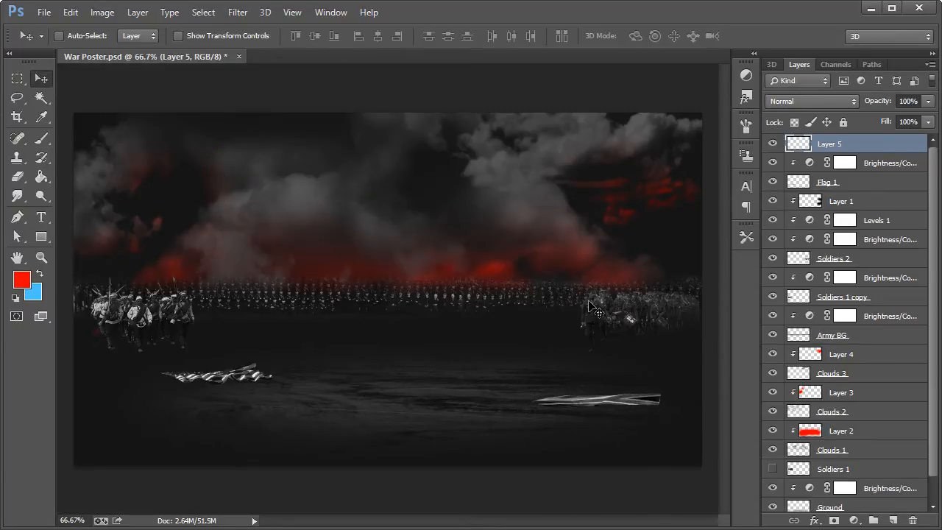
Step: Rename the cut-out flag's layer as Flag 2
double_click(826, 145)
type("Flag 2")
key("Return")
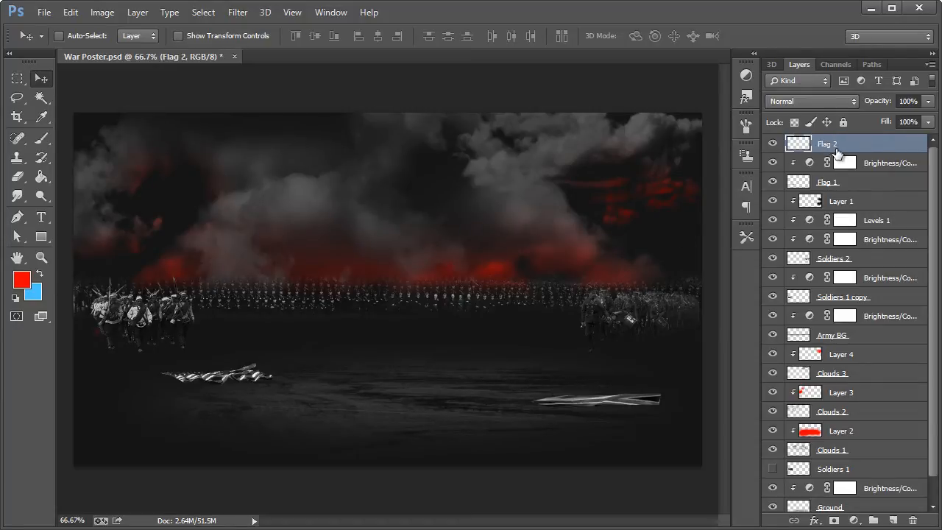
Step: Add a Brightness/Contrast adjustment clipped to Flag 2, with brightness -32 and strongly raised contrast
left_click(745, 75)
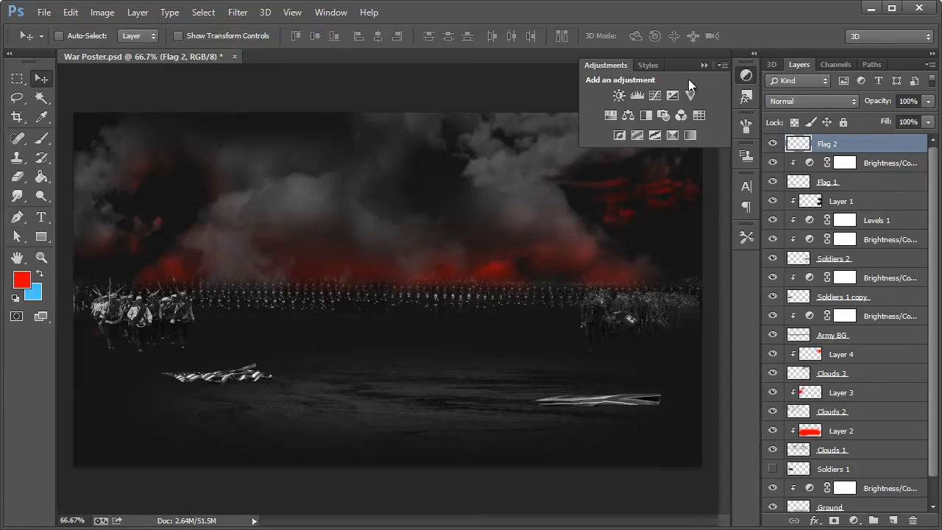
left_click(618, 95)
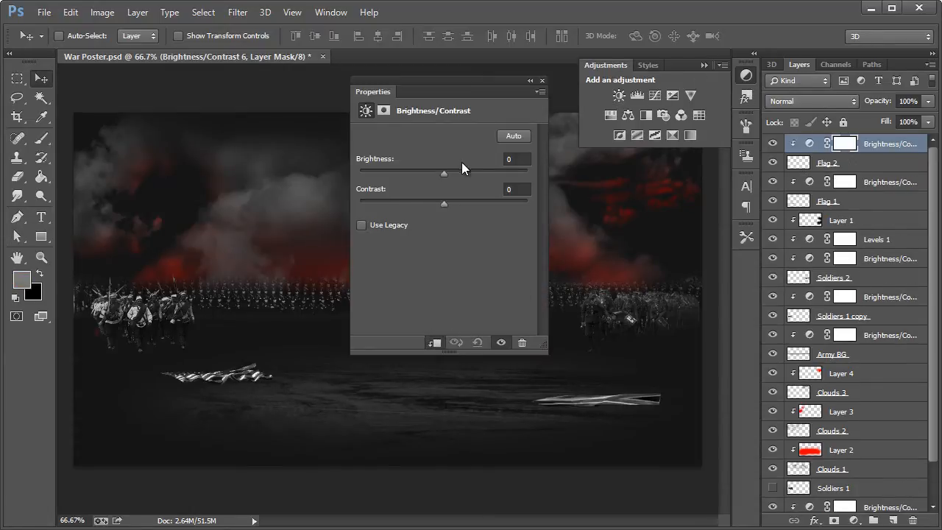
left_click_drag(434, 170, 425, 169)
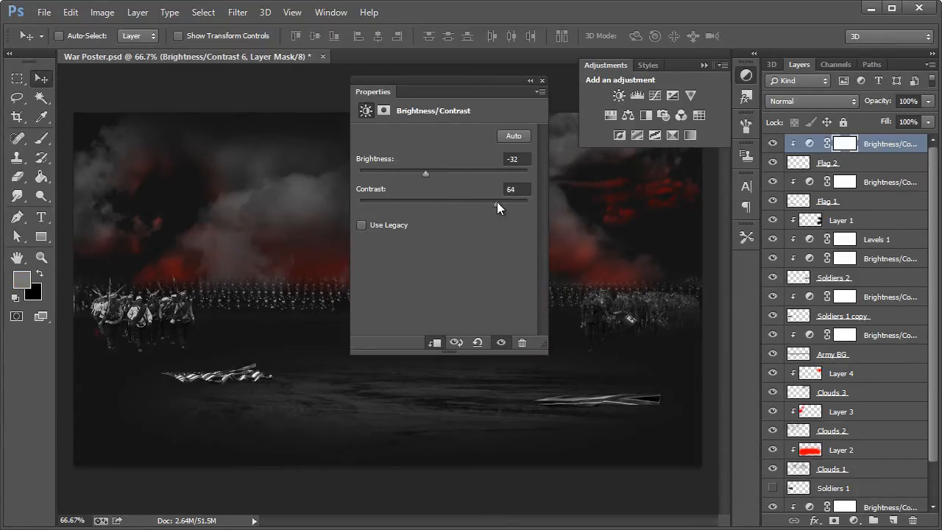
left_click_drag(512, 204, 517, 204)
left_click(542, 80)
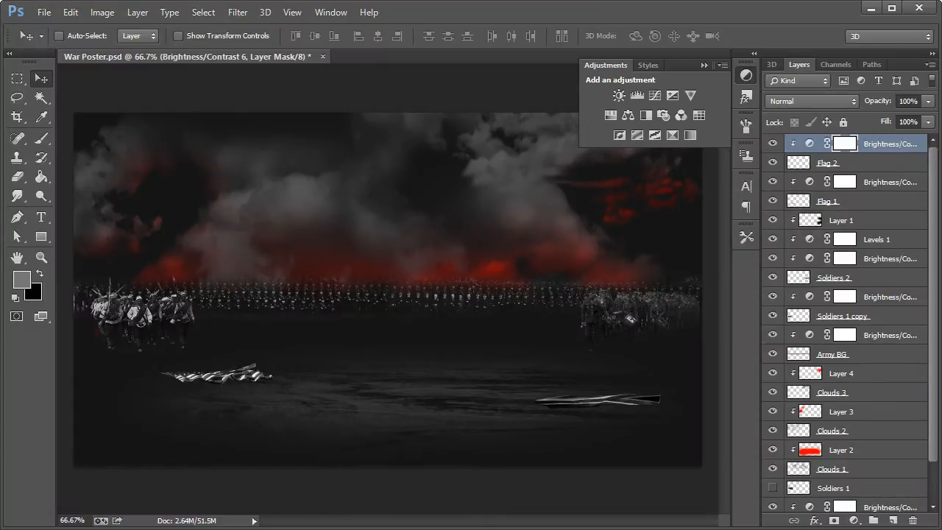
Step: In Chrome, close the South African flag page, copy the Large 1024 Iranian flags photo from Flickr, and return to Photoshop
left_click(294, 529)
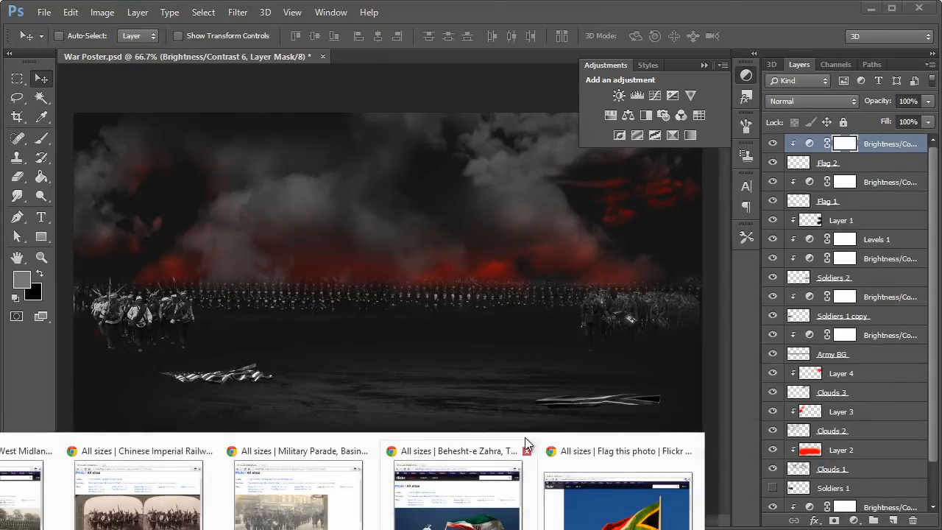
left_click(590, 456)
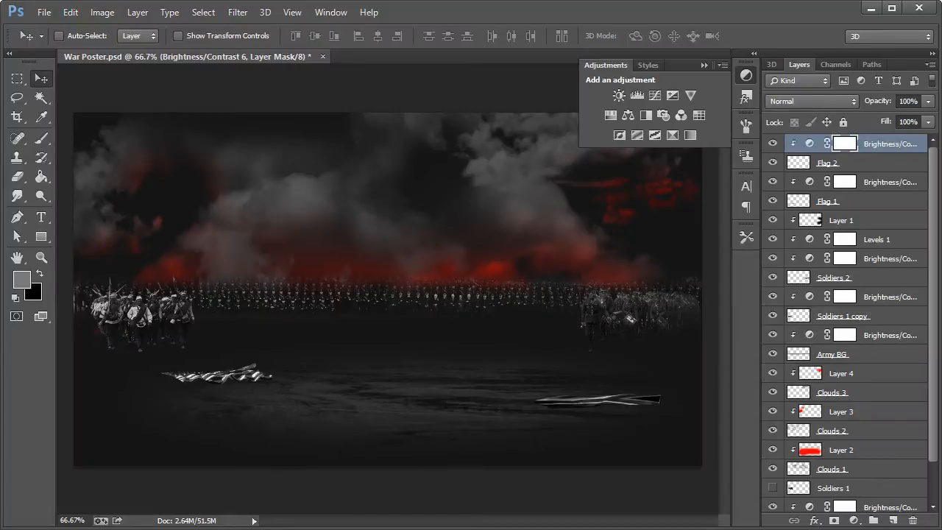
left_click(29, 528)
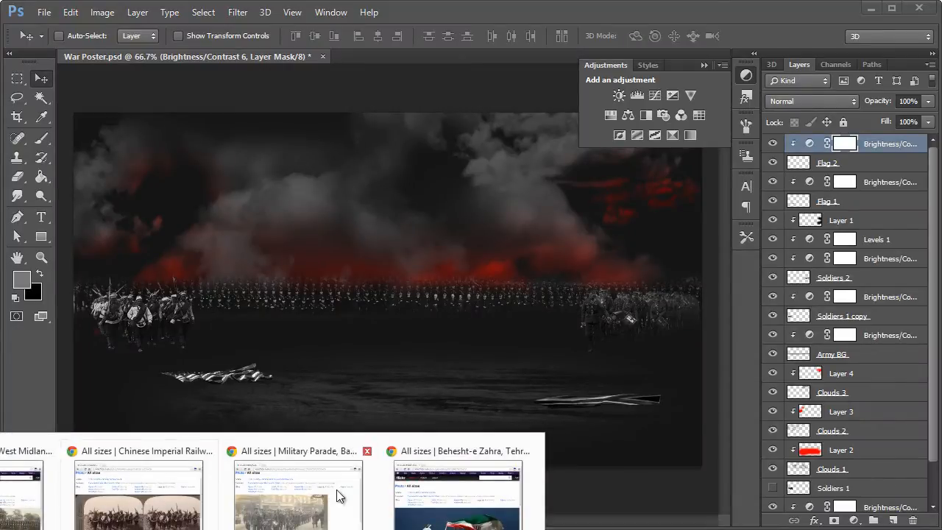
left_click(465, 517)
right_click(400, 249)
left_click(361, 318)
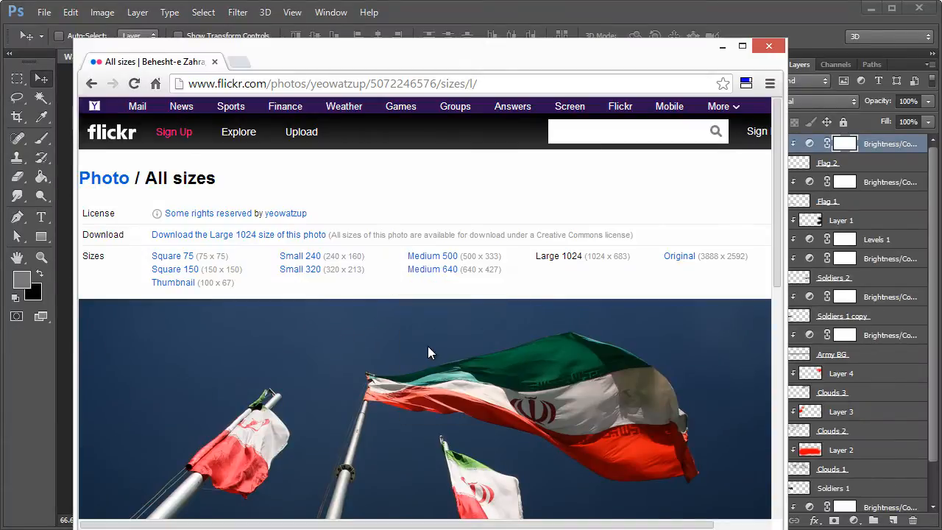
right_click(427, 346)
left_click(457, 390)
left_click(722, 47)
Step: Paste the Iranian flags photo as a new top layer and activate the Pen tool for tracing the large flag
key("ctrl+v")
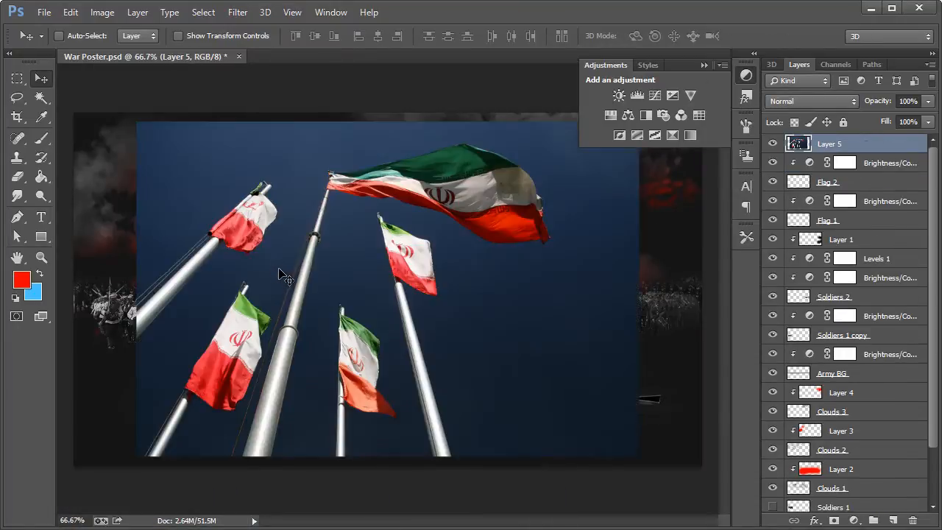
key("z")
left_click_drag(441, 197, 471, 244)
right_click(471, 244)
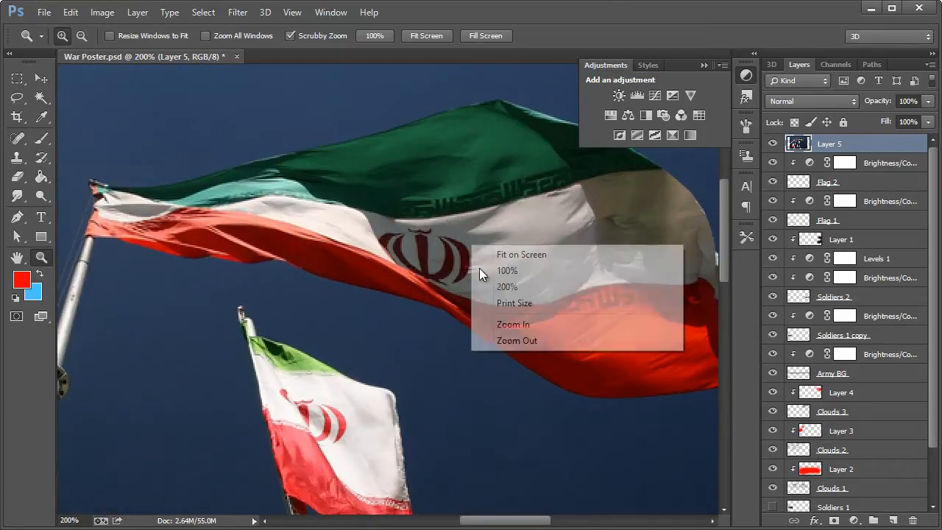
left_click(500, 340)
left_click(18, 215)
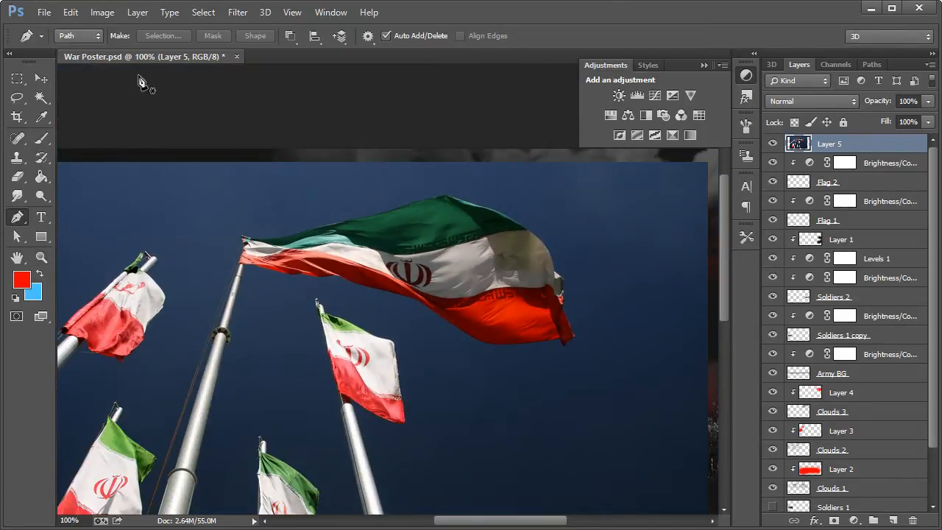
Step: Trace a closed Pen path around the large waving Iranian flag, leaving out its pole and the smaller flags
left_click(280, 239)
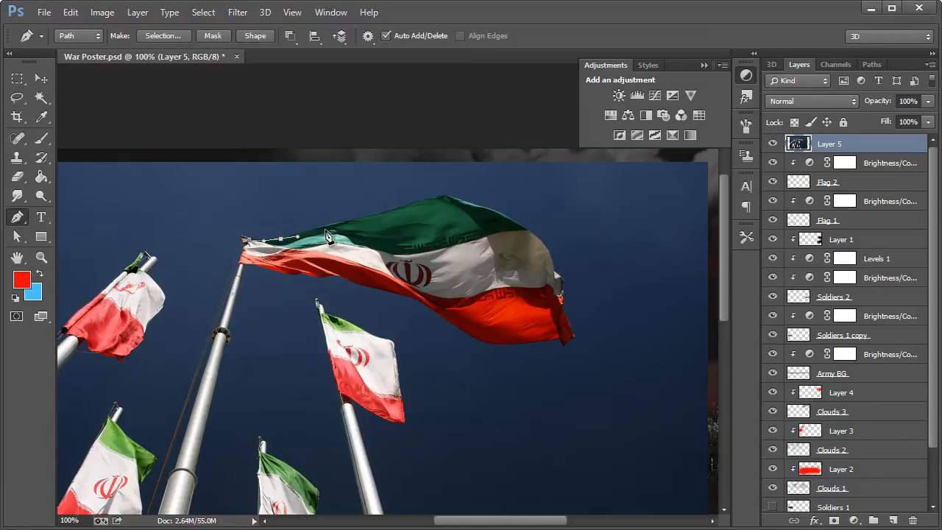
left_click(326, 230)
left_click(349, 222)
left_click_drag(382, 217, 432, 199)
left_click(447, 196)
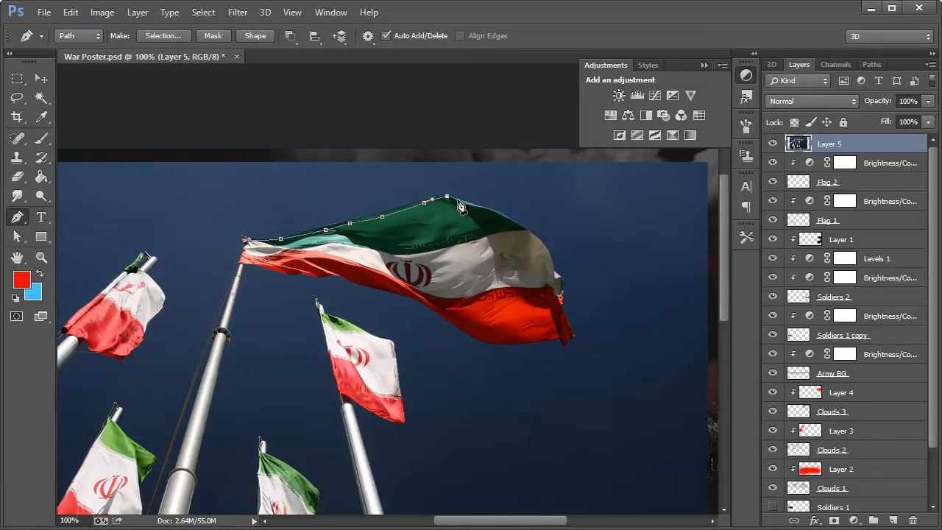
left_click(469, 204)
left_click_drag(500, 213, 536, 236)
left_click(550, 252)
left_click(561, 304)
left_click(565, 345)
left_click(530, 339)
left_click(479, 338)
left_click_drag(443, 316, 428, 307)
left_click_drag(341, 277, 324, 275)
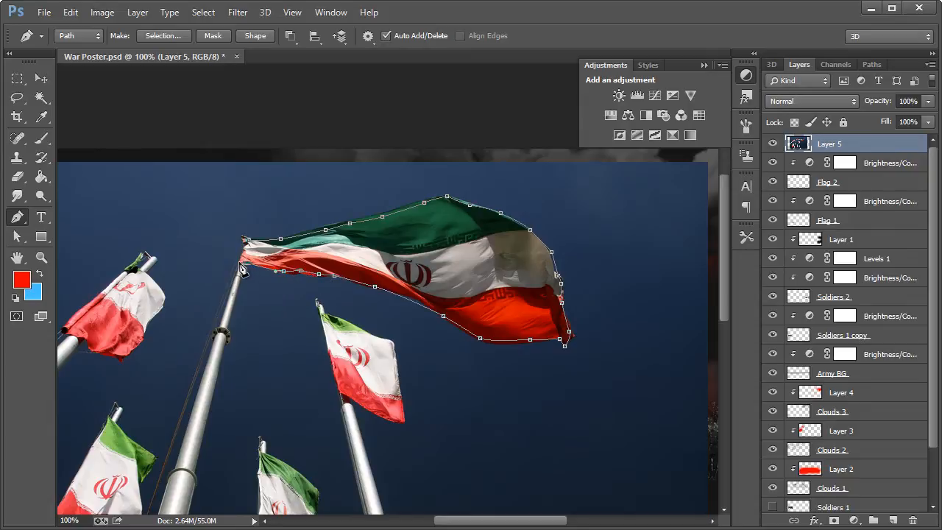
Step: Turn the flag path into a selection with 0 px feather and remove everything else from Layer 5, leaving only the large flag
right_click(296, 255)
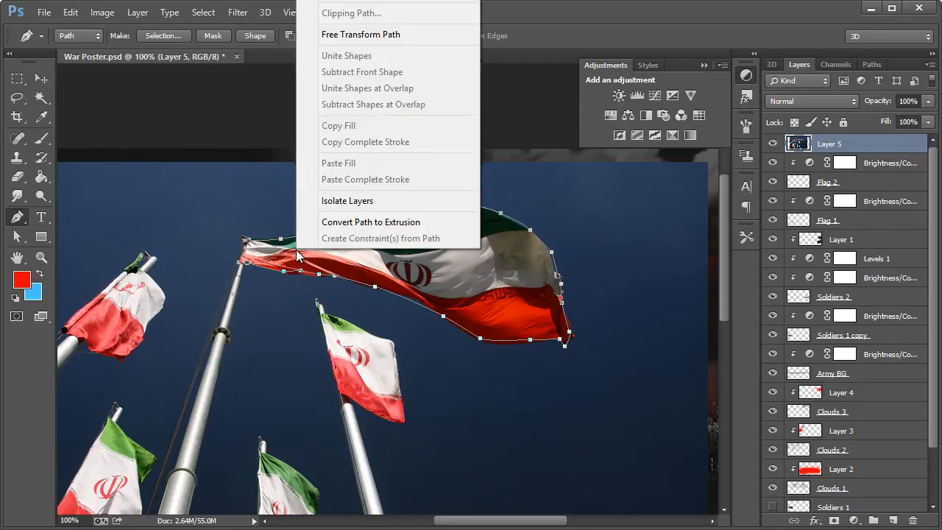
left_click(365, 0)
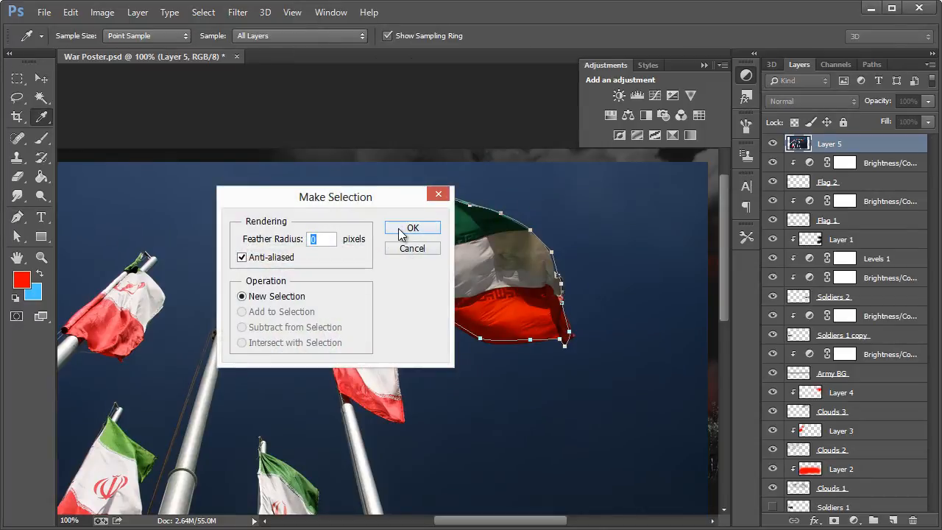
left_click(412, 228)
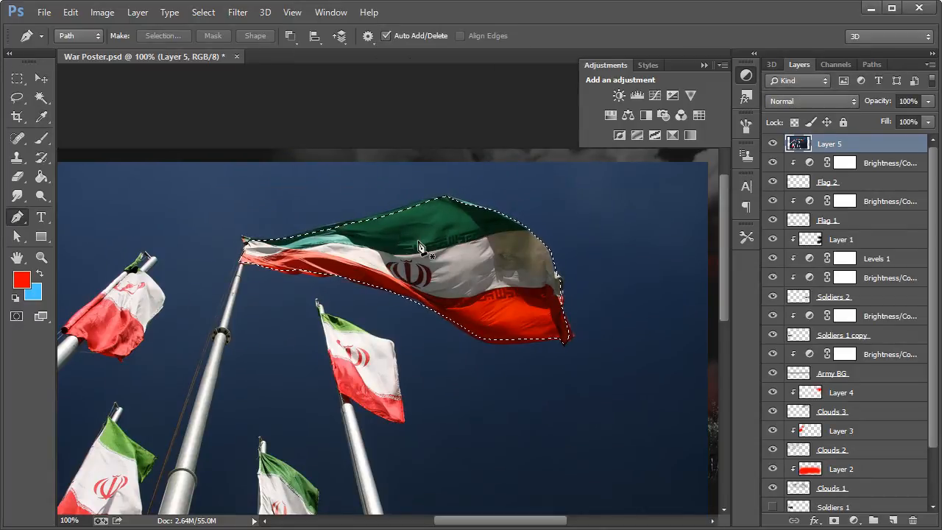
key("ctrl+d")
key("Delete")
scroll(391, 326, "down", 3)
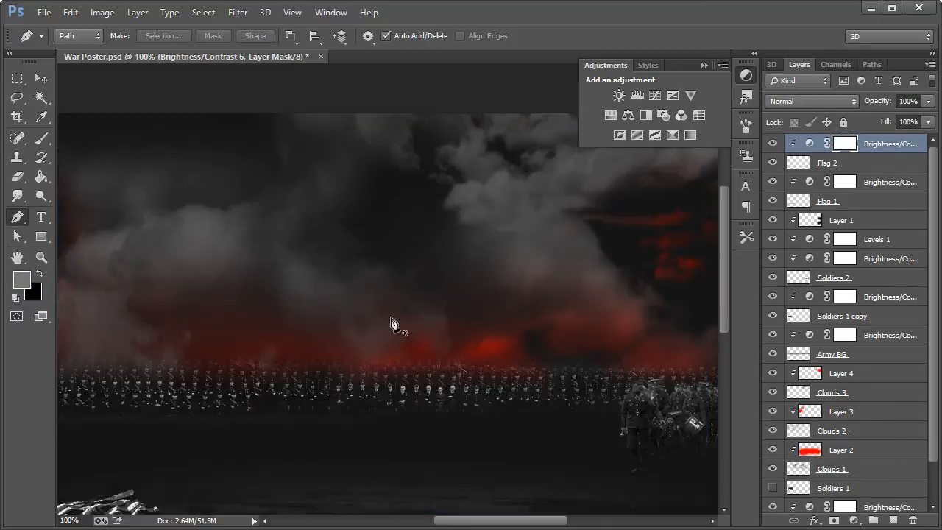
key("ctrl+z")
left_click(38, 79)
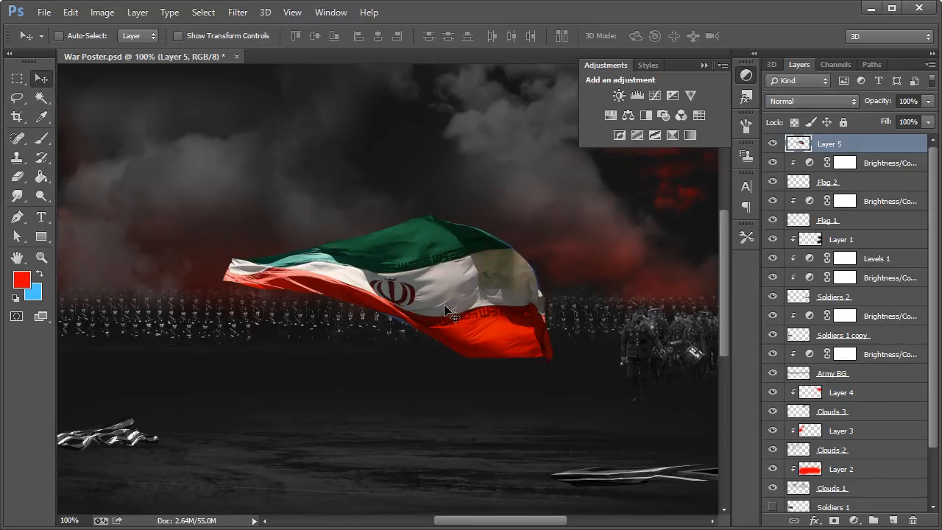
Step: Desaturate the cut-out Iranian flag on Layer 5
scroll(423, 283, "down", 1)
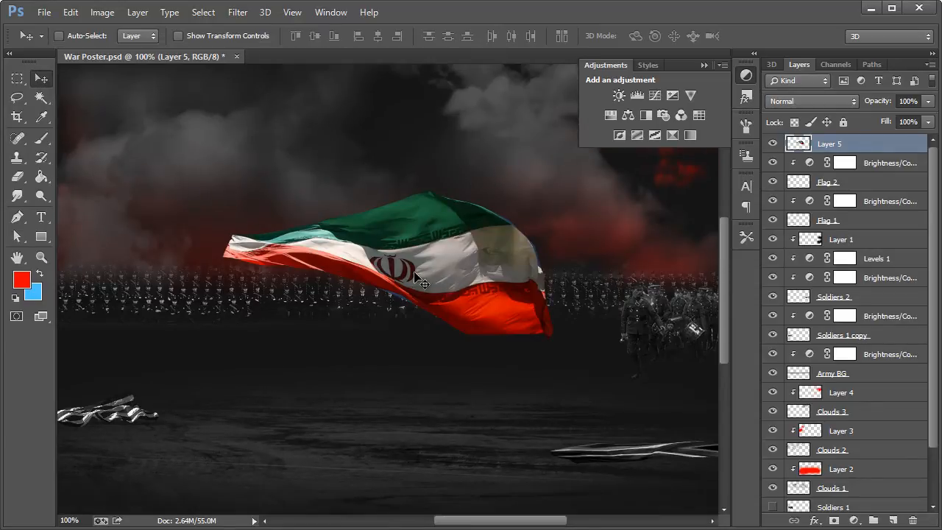
left_click(103, 13)
mouse_move(123, 50)
left_click(287, 340)
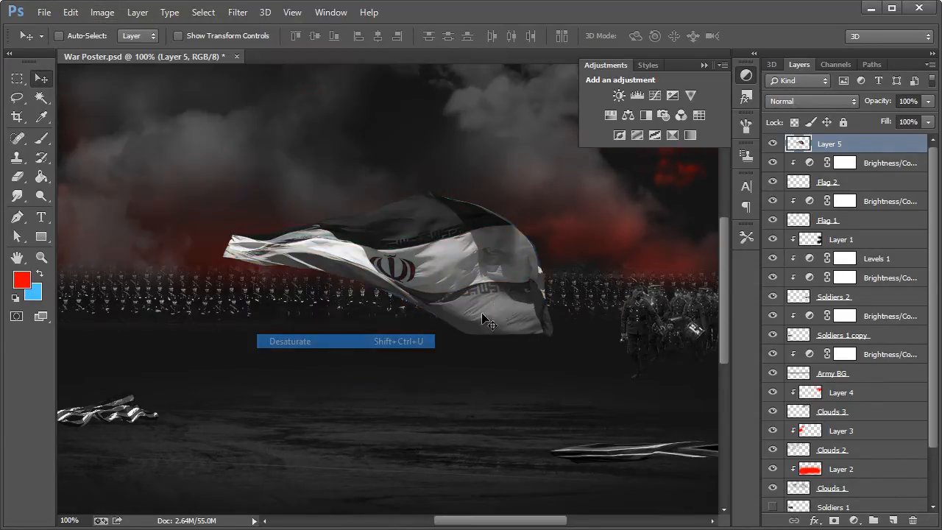
Step: Transform the flag to 51.56% width and 20.10% height and place it on the ground just below the striped flag
left_click_drag(388, 283, 380, 315)
key("ctrl+t")
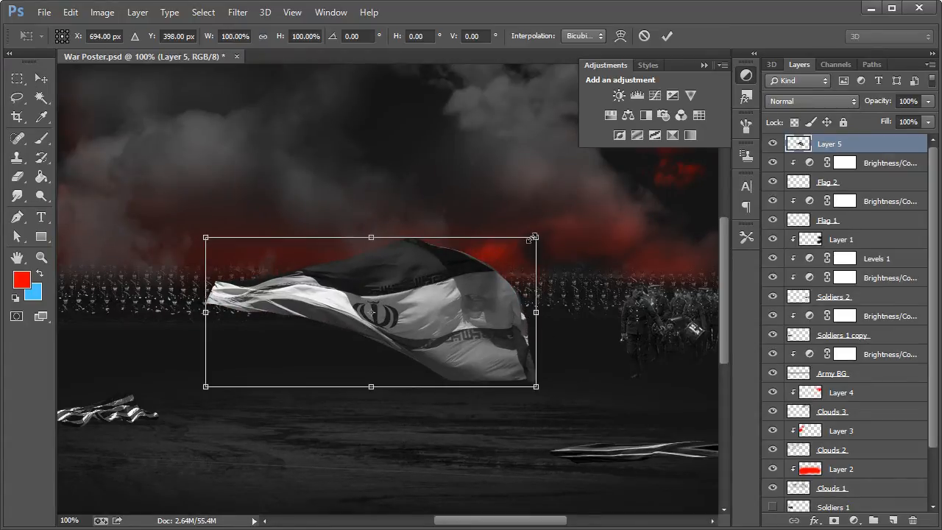
left_click_drag(372, 236, 380, 283)
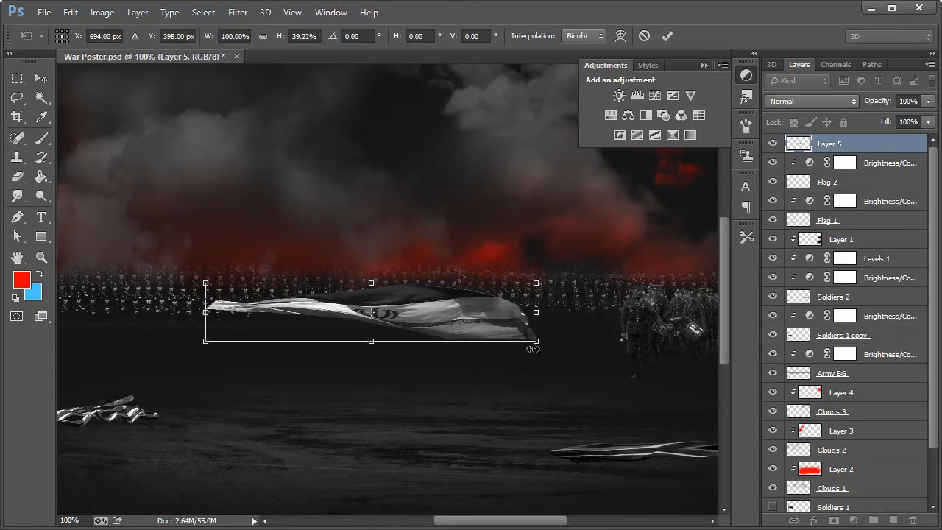
left_click_drag(533, 349, 273, 468)
left_click(41, 78)
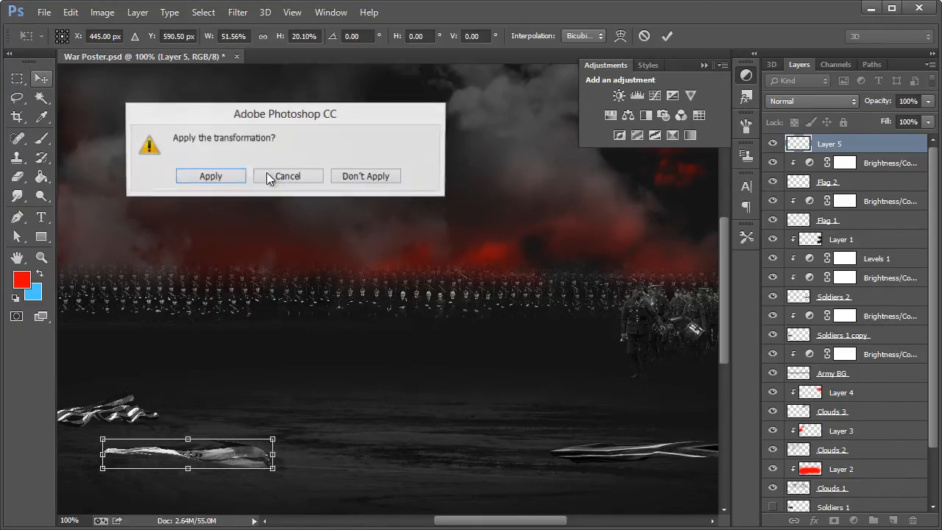
key("Return")
Step: Add a Brightness/Contrast adjustment clipped to Layer 5, with brightness -42 and contrast 74
left_click_drag(463, 520, 439, 527)
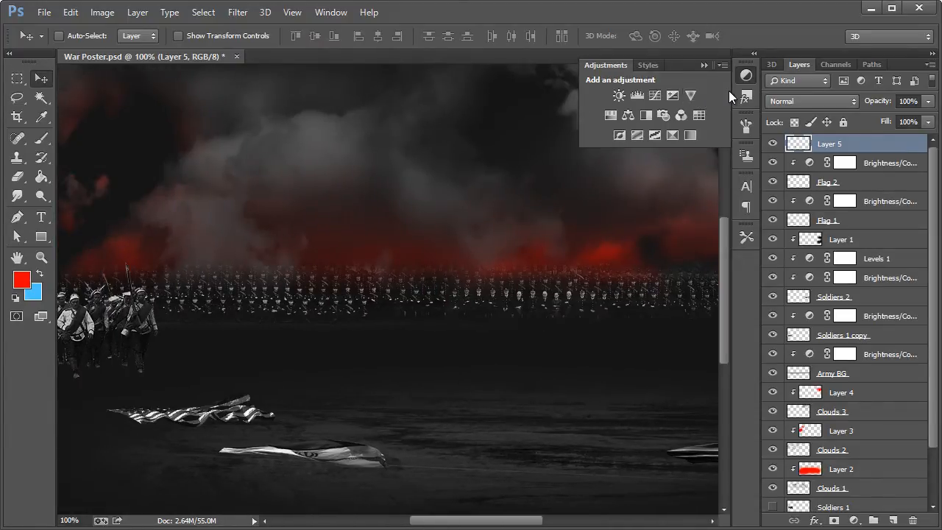
left_click(618, 96)
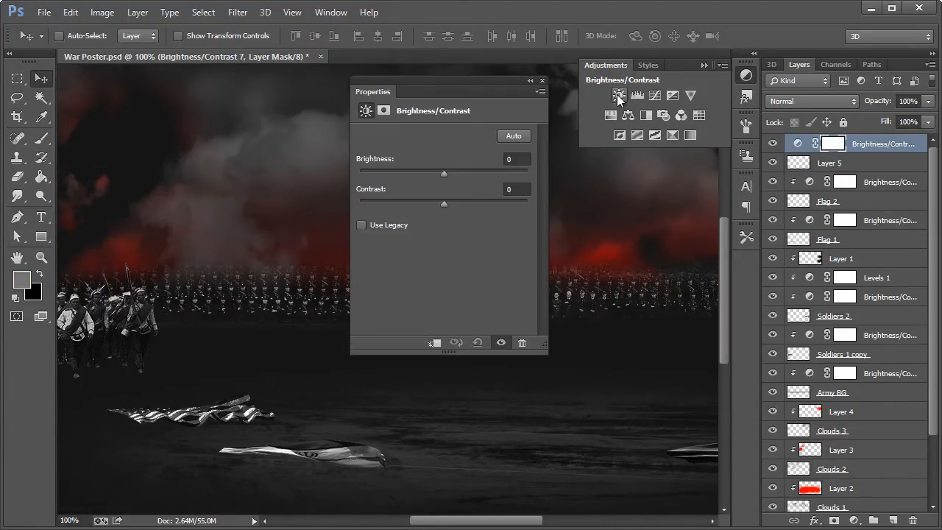
left_click(435, 344)
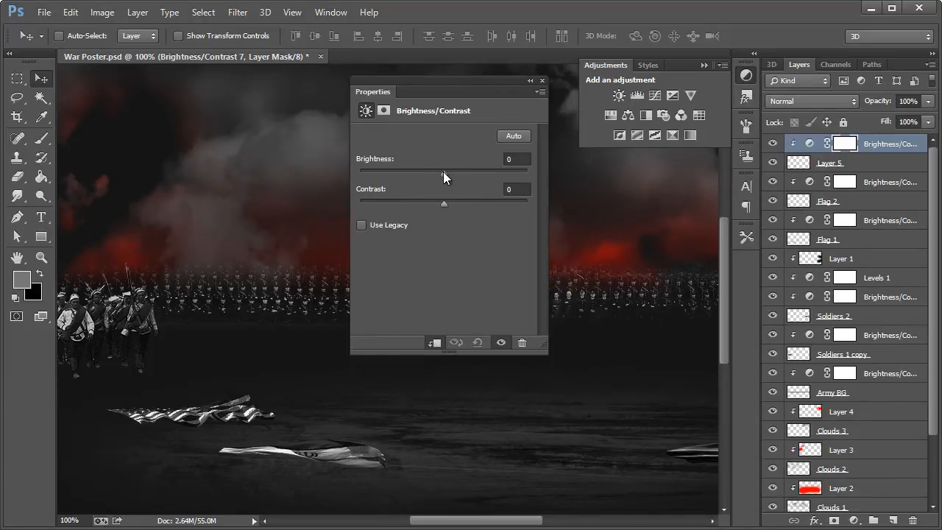
left_click_drag(443, 172, 421, 170)
left_click(503, 203)
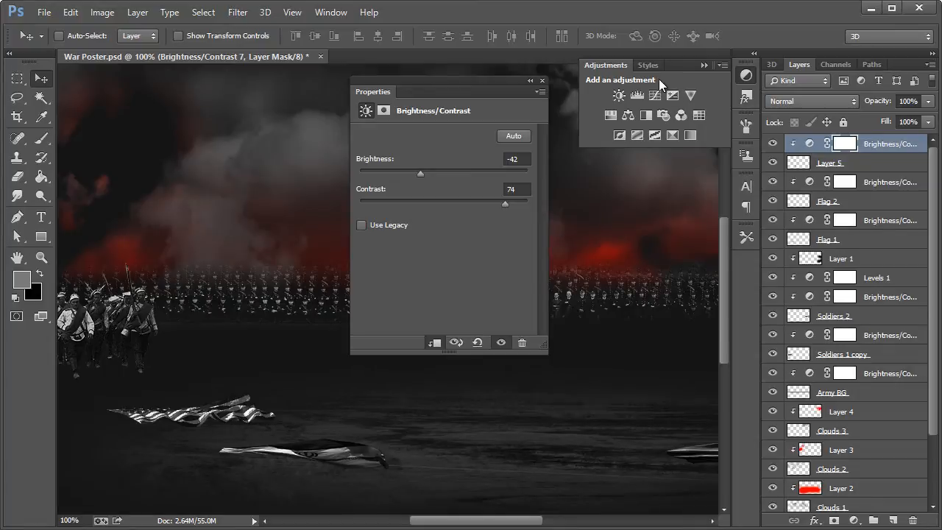
left_click(541, 80)
Step: Check the flags within the whole poster and save War Poster.psd
left_click_drag(526, 519, 488, 522)
left_click(39, 256)
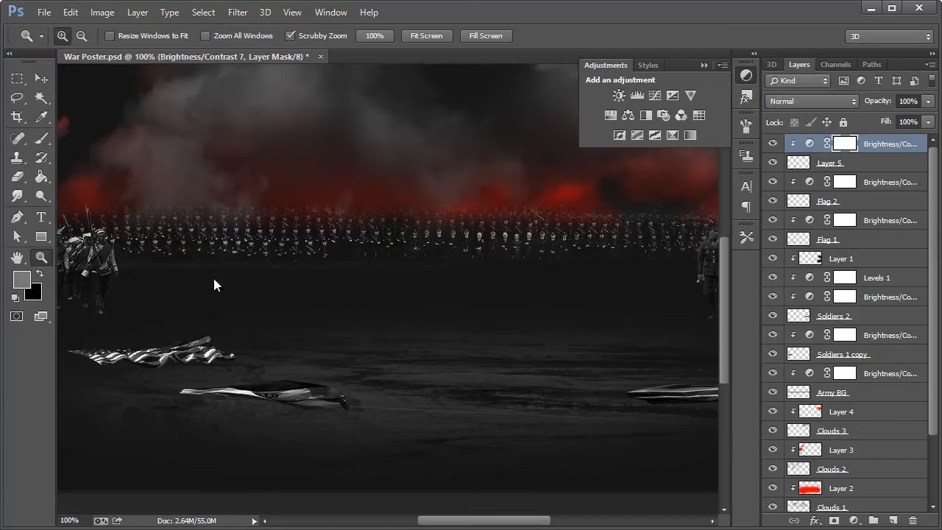
right_click(213, 275)
left_click(243, 372)
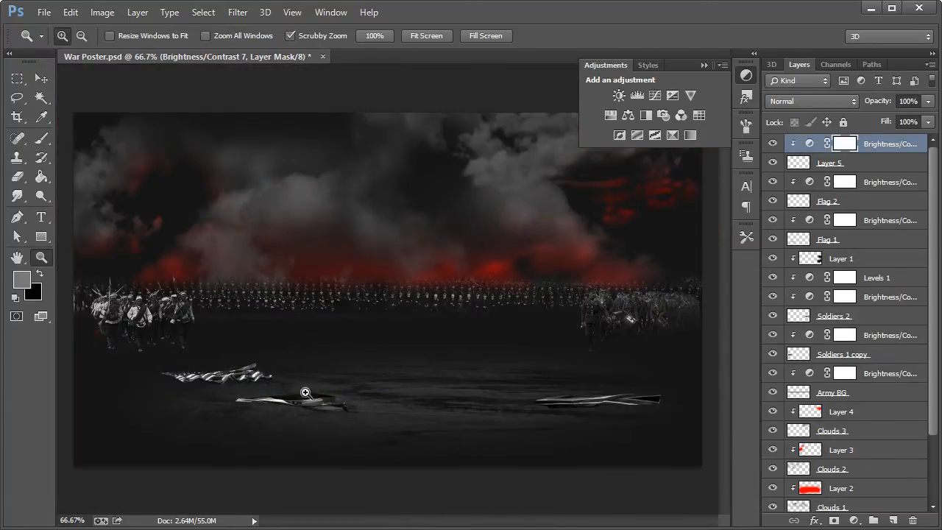
left_click(42, 79)
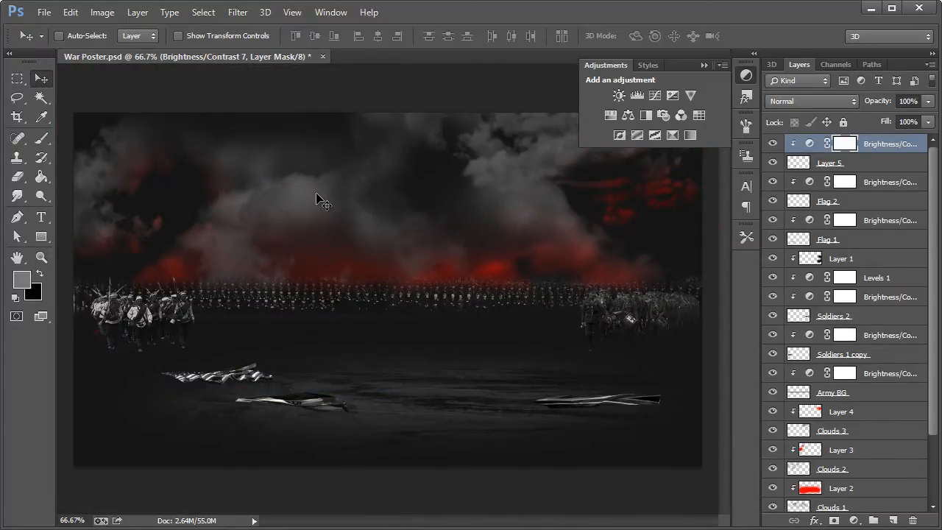
key("ctrl+s")
Step: Switch to Chrome and open the Flickr page of the Banks's The Royal Naval Association British flag photo
key("alt+Tab")
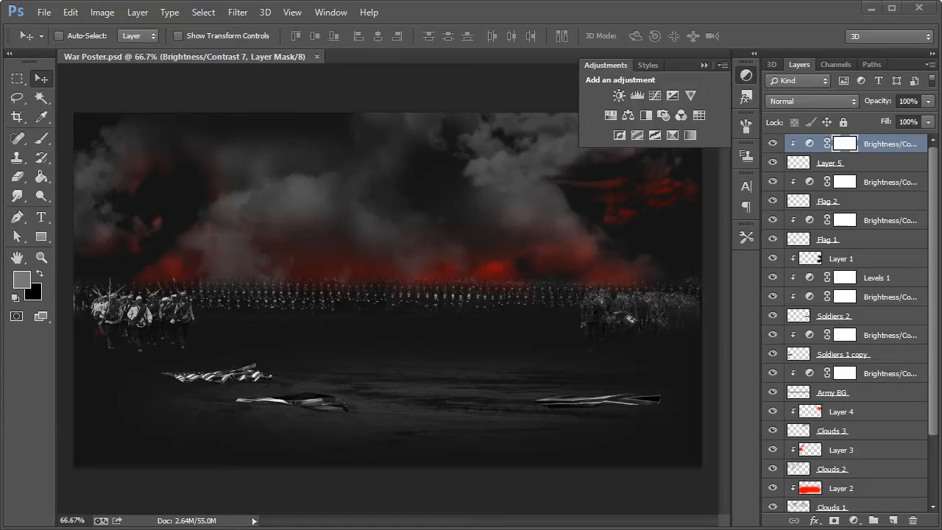
mouse_move(110, 529)
left_click(1, 493)
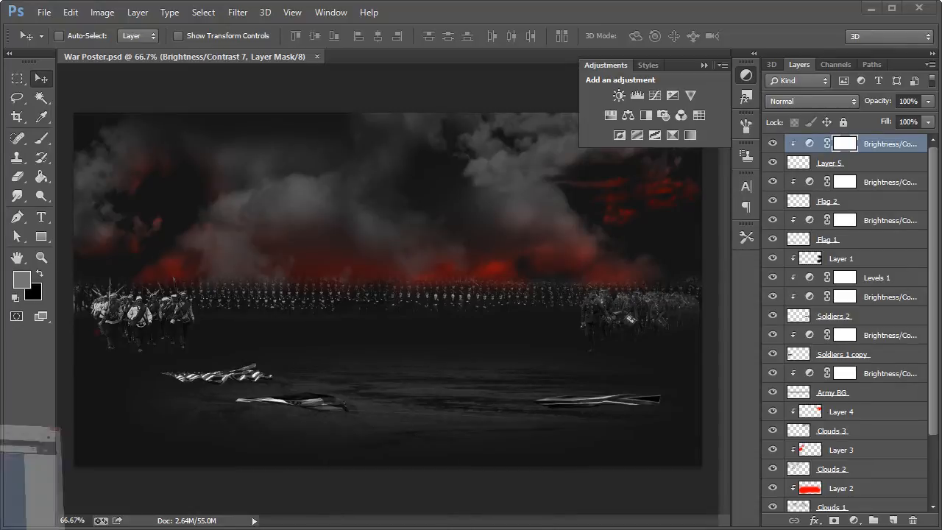
left_click(347, 70)
key("ctrl+v")
key("Return")
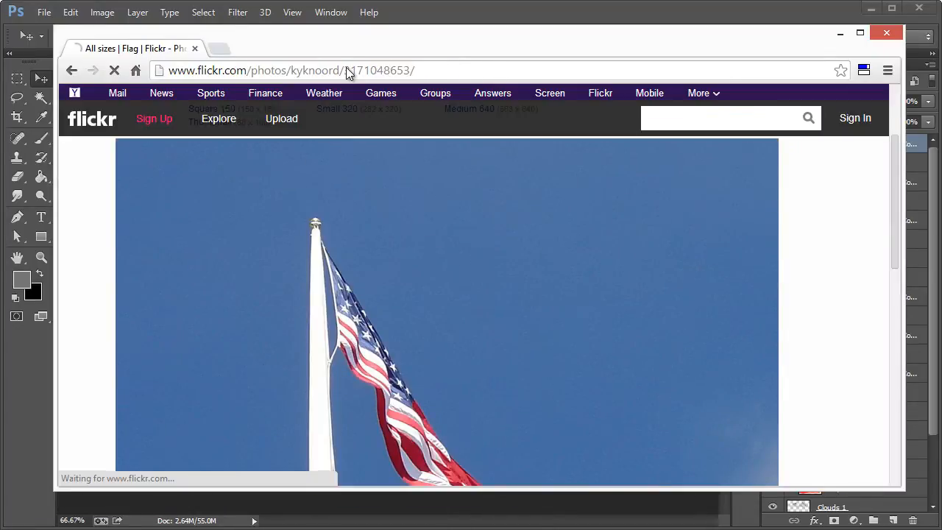
left_click_drag(389, 46, 940, 51)
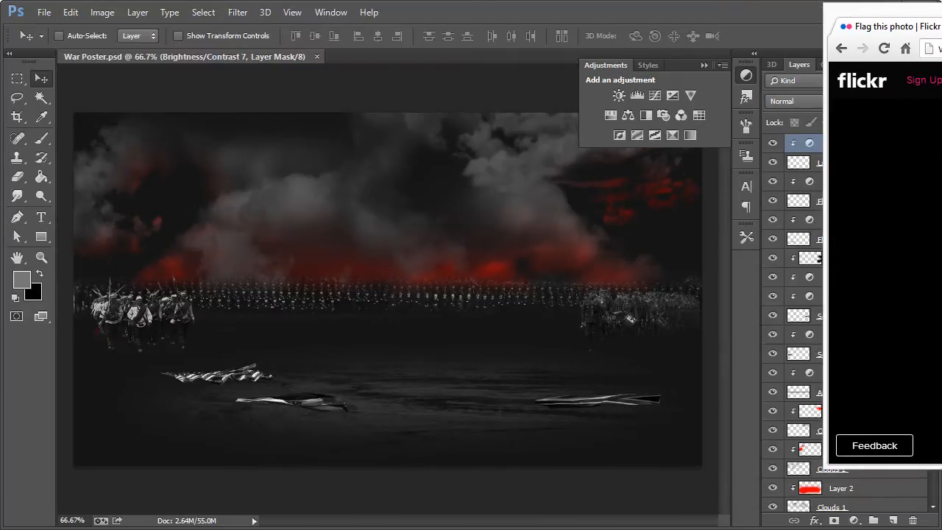
left_click_drag(940, 15, 447, 70)
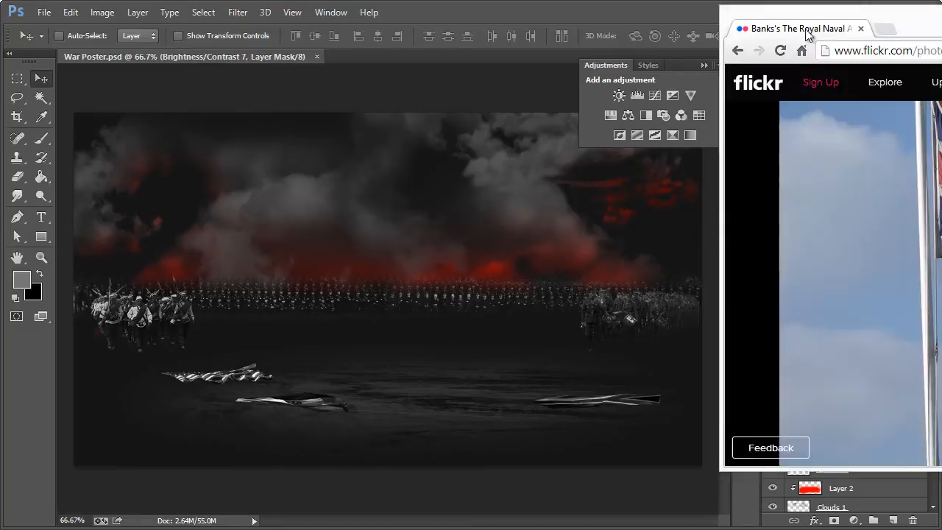
left_click_drag(941, 15, 280, 38)
Step: Copy the large version of the British flag photo from Flickr and paste it into the Photoshop poster as a new top layer
right_click(439, 233)
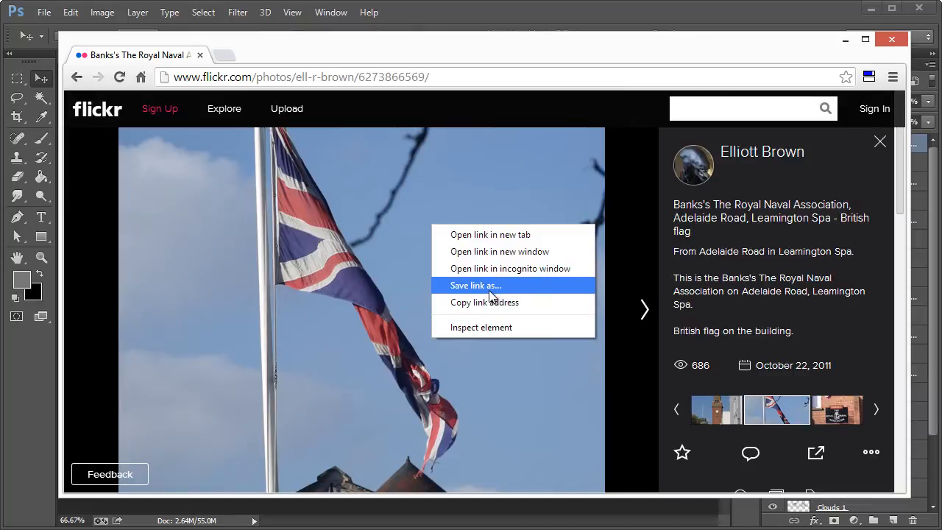
left_click(866, 449)
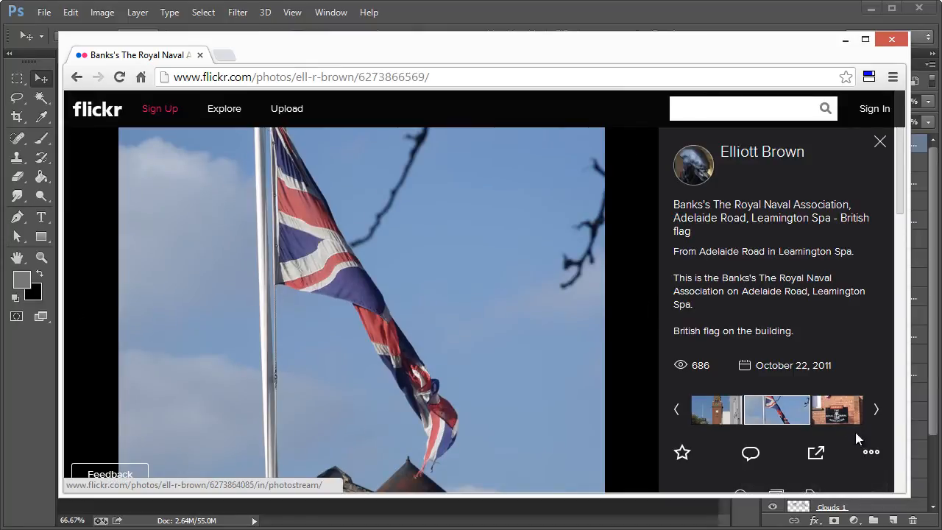
left_click(839, 488)
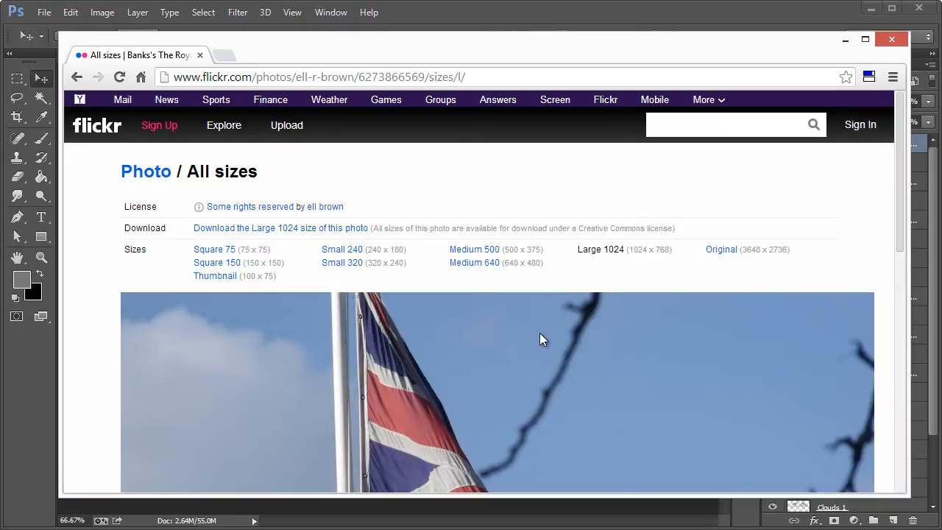
scroll(539, 332, "down", 3)
right_click(494, 305)
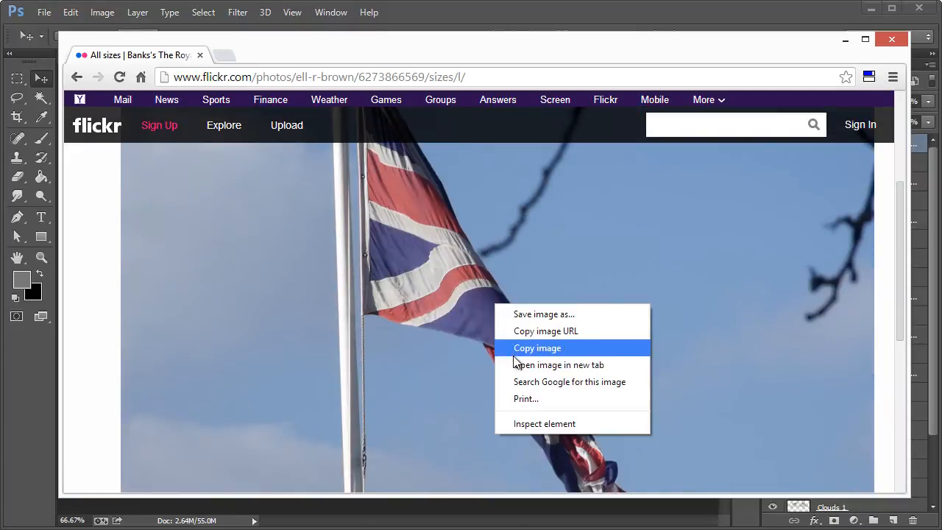
left_click(514, 350)
left_click(846, 38)
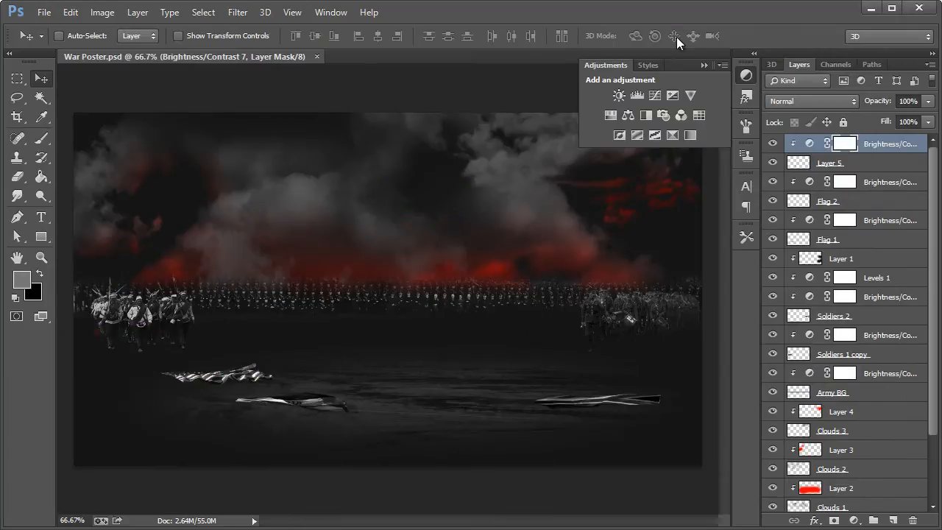
key("ctrl+v")
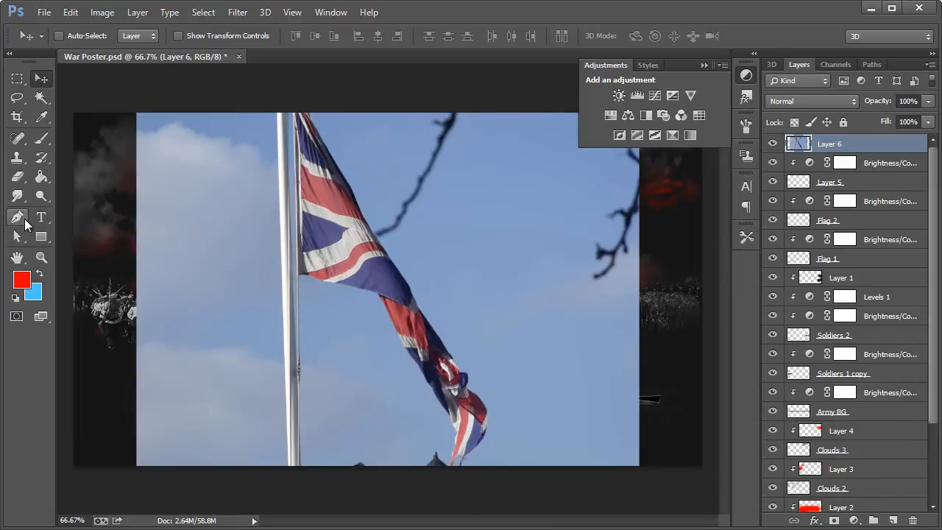
Step: Trace a closed Pen path around the British flag from its upper pole corner to the frayed tip and back
left_click(17, 216)
left_click(296, 114)
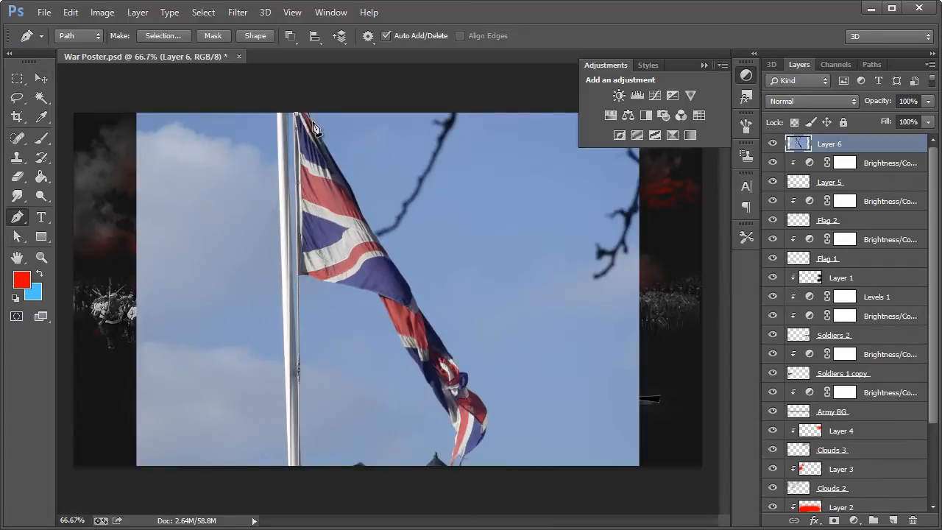
left_click(353, 196)
left_click(372, 235)
left_click(408, 284)
left_click(426, 321)
left_click(438, 339)
left_click_drag(455, 367, 460, 374)
left_click(483, 404)
left_click_drag(484, 424, 483, 430)
left_click(479, 441)
left_click(470, 451)
left_click(456, 454)
left_click(457, 434)
left_click(458, 427)
left_click(447, 409)
left_click(437, 393)
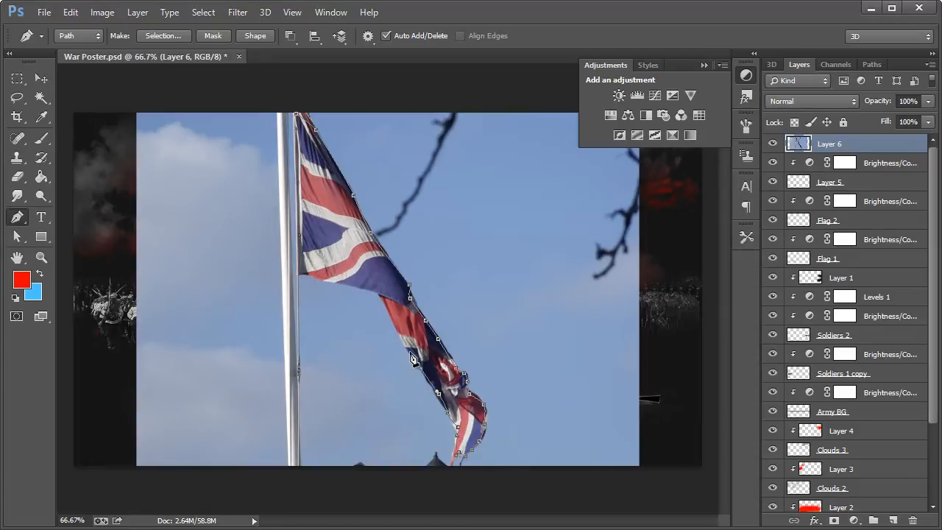
left_click(393, 315)
left_click(381, 293)
left_click(356, 283)
left_click_drag(323, 274, 310, 269)
left_click(300, 122)
Step: Turn the flag path into an unfeathered selection, invert it as needed, and delete the sky and pole around the British flag on Layer 6
right_click(331, 221)
left_click(388, 0)
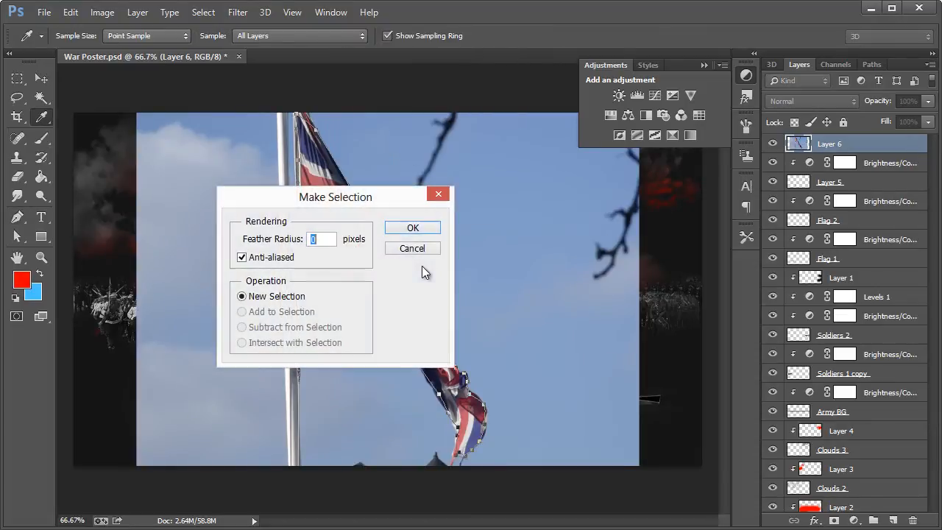
left_click(408, 230)
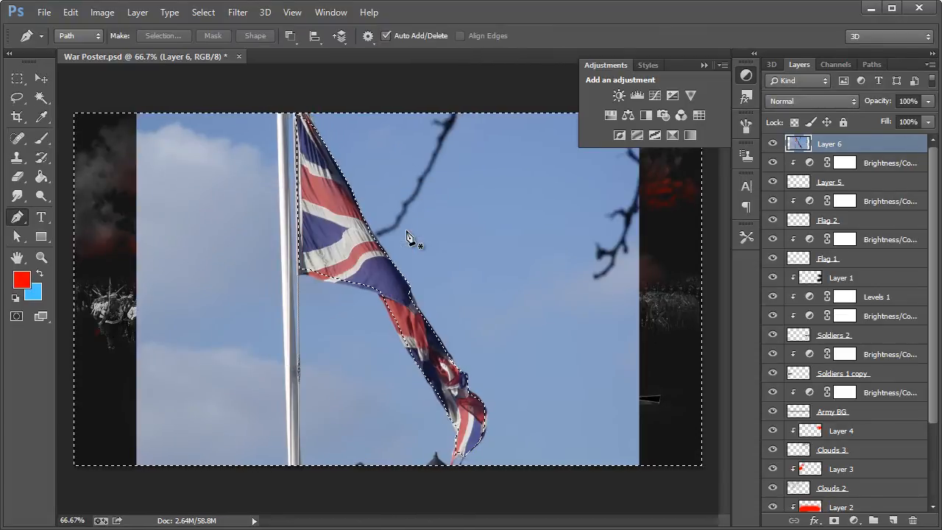
key("ctrl+shift+i")
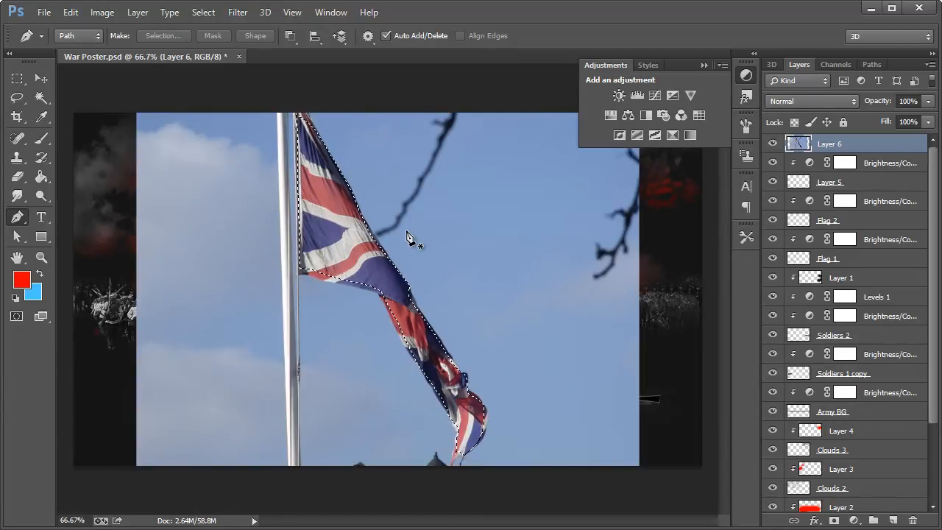
key("ctrl+d")
key("Delete")
key("ctrl+z")
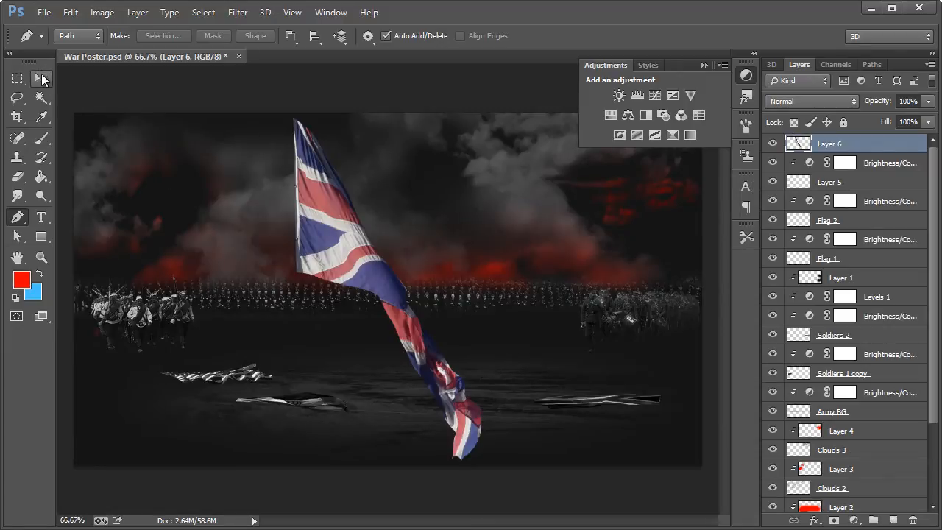
Step: Scale the British flag to about 29.5%, rotate it about -63°, and lay it on the ground between the existing flags
left_click(41, 77)
key("ctrl+t")
left_click_drag(534, 426, 572, 217)
left_click_drag(573, 278, 525, 301)
left_click_drag(336, 219, 351, 241)
left_click_drag(404, 323, 464, 403)
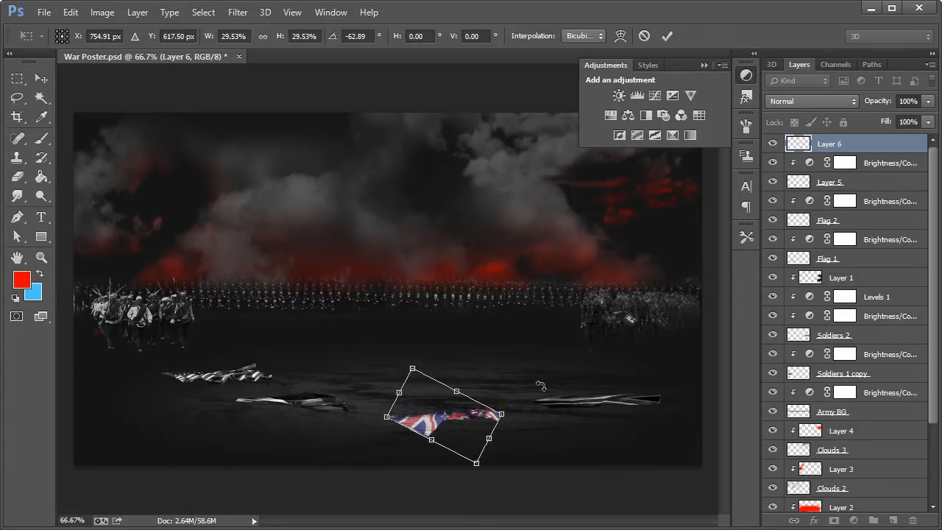
left_click(41, 79)
left_click(237, 177)
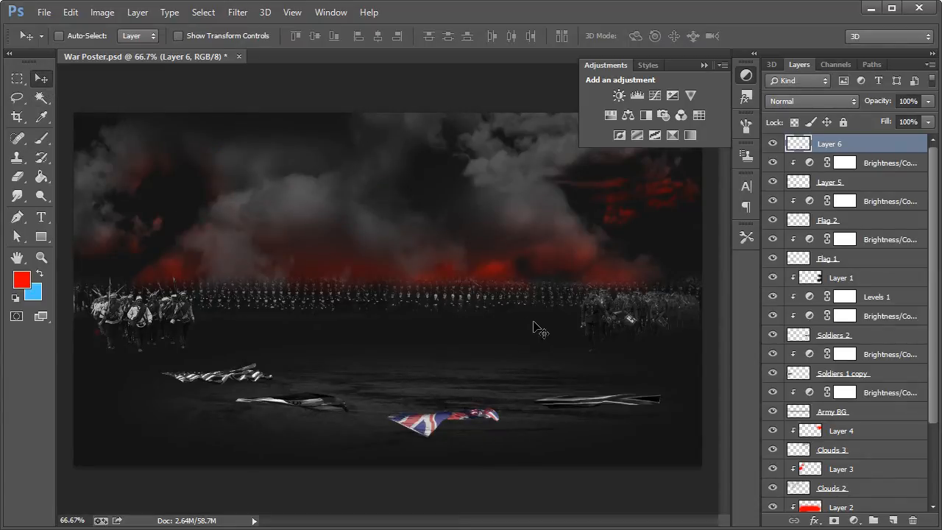
Step: Desaturate the British flag on Layer 6
left_click(102, 12)
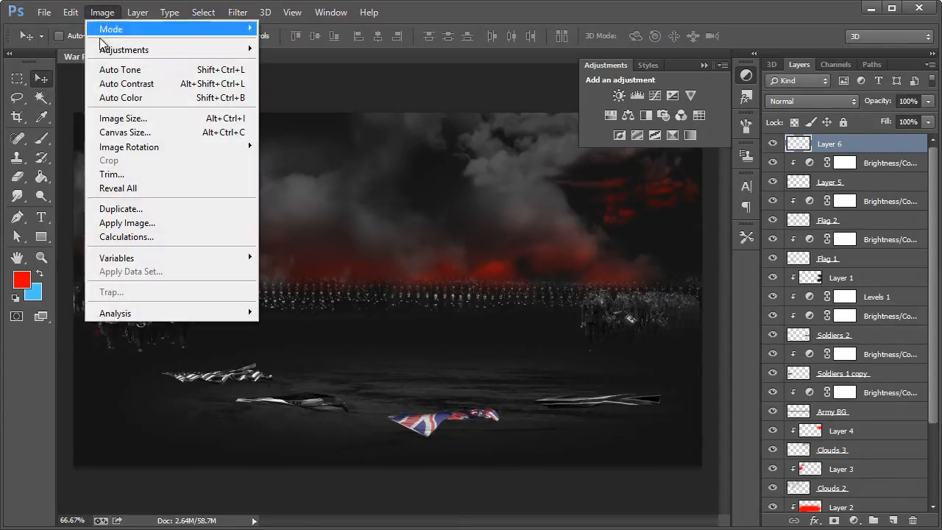
mouse_move(125, 49)
left_click(338, 341)
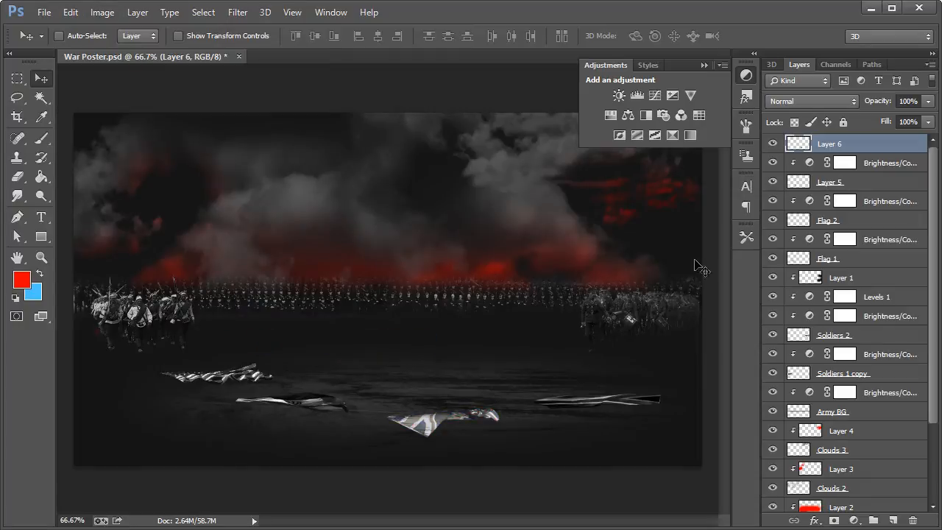
Step: Add a Brightness/Contrast adjustment clipped to the British flag layer, with brightness -27 and contrast 80
left_click(617, 95)
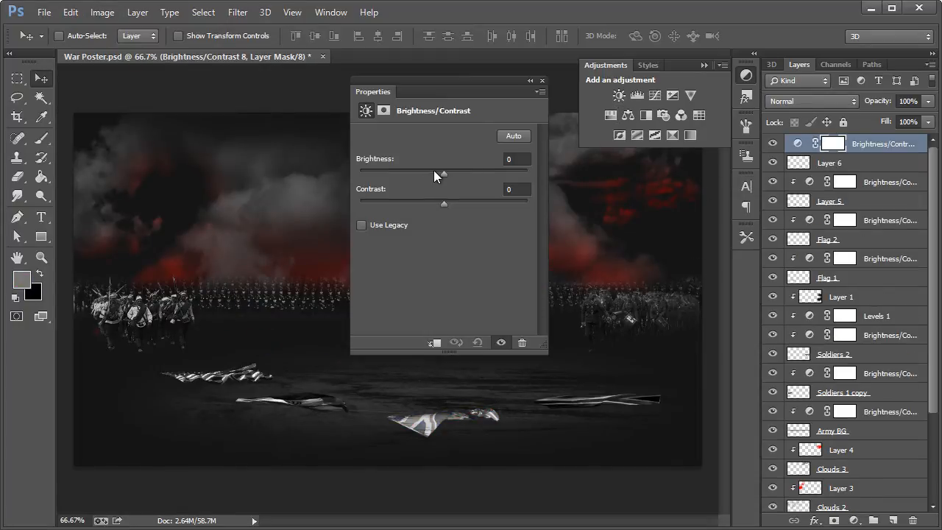
left_click_drag(443, 171, 424, 170)
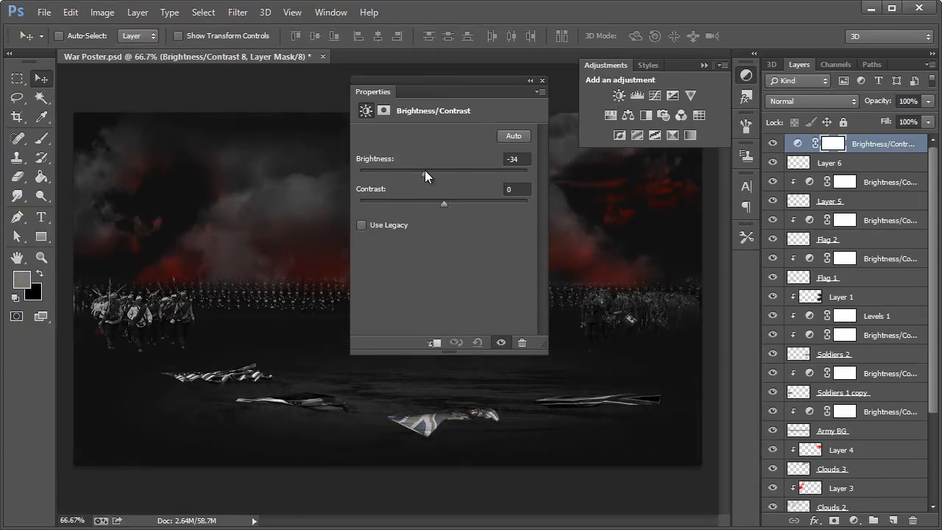
left_click(432, 342)
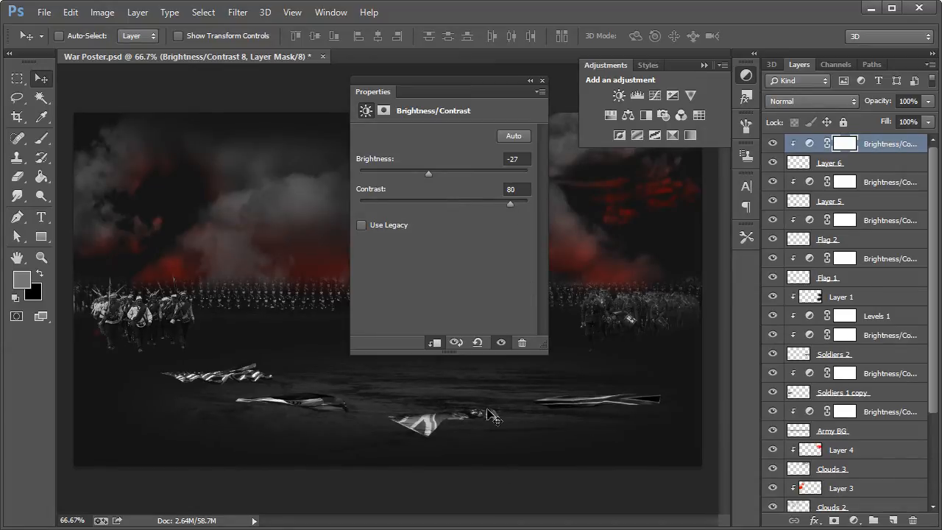
left_click(543, 81)
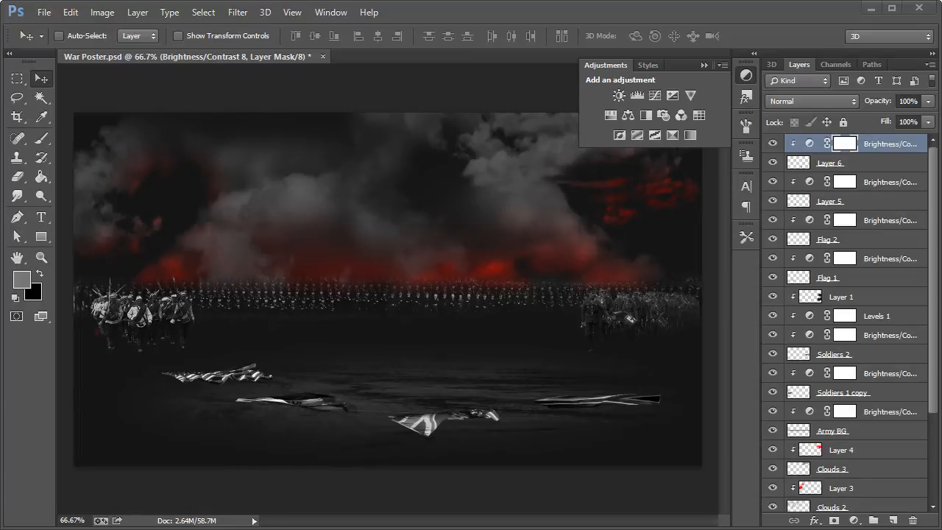
left_click(745, 76)
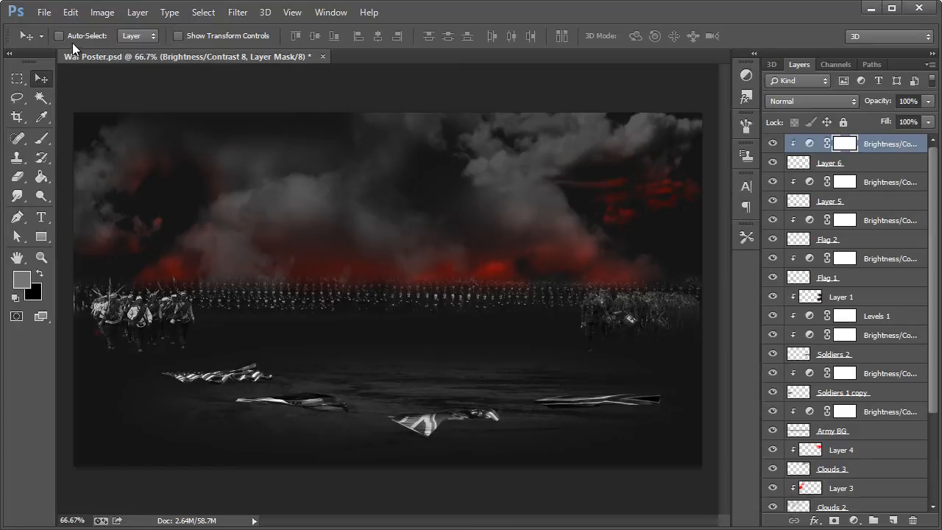
Step: Rename Layer 5 as Flag 3 and Layer 6 as Flag 4
double_click(829, 203)
type("Flag 3")
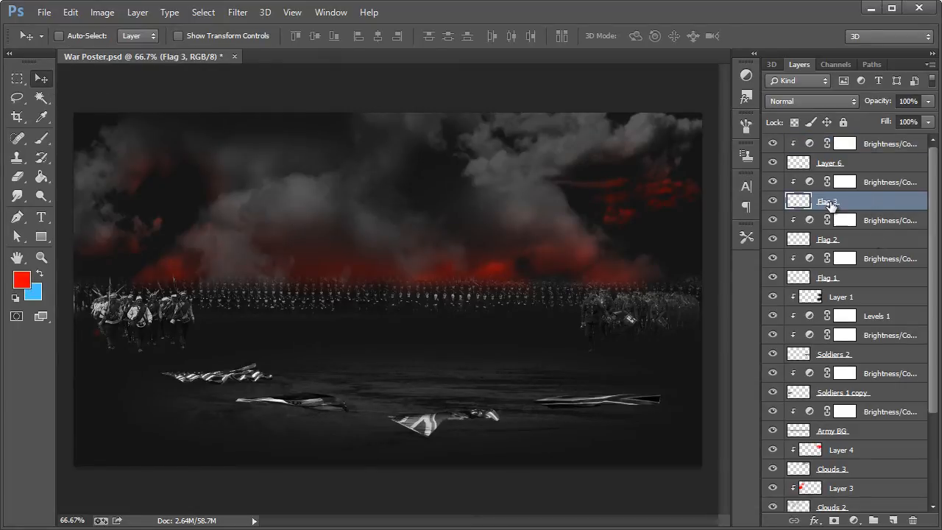
left_click(837, 162)
double_click(831, 164)
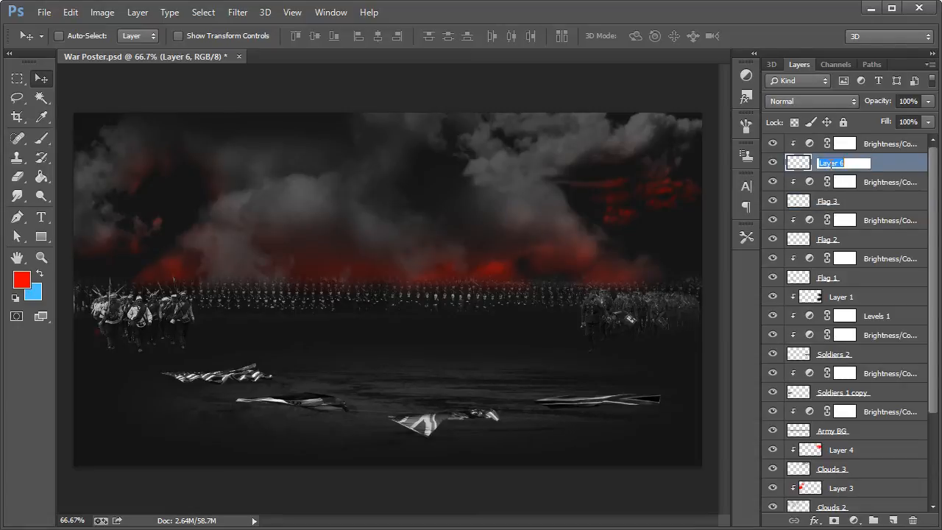
type("Flag 4")
key("Return")
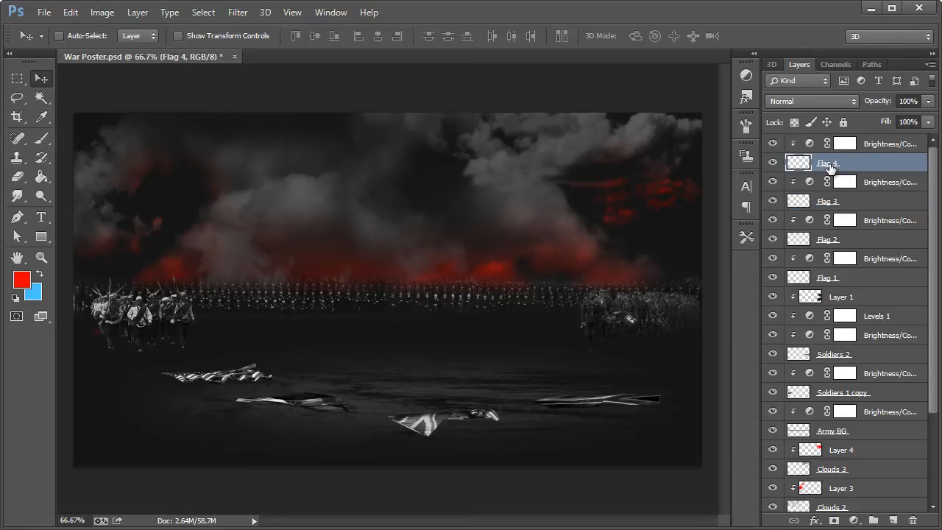
Step: Move Flag 1 slightly left and Flag 2 slightly up and right on the ground, each together with its Brightness/Contrast layer
left_click(846, 280)
left_click(872, 265, "shift")
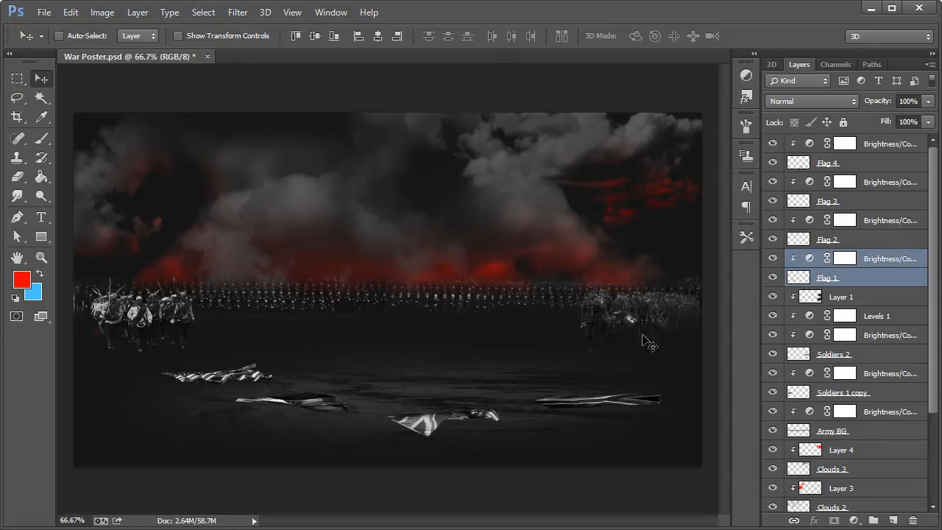
left_click_drag(208, 375, 189, 376)
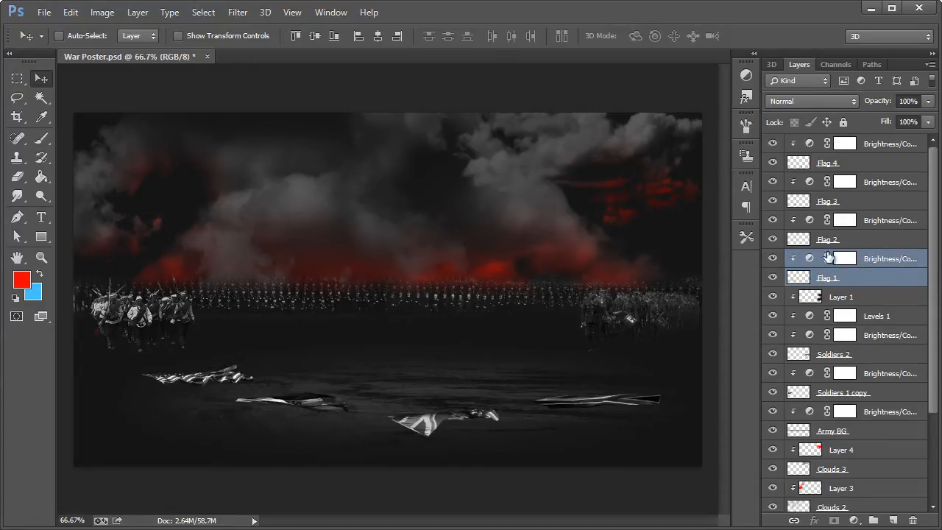
left_click(846, 242)
left_click(865, 222, "shift")
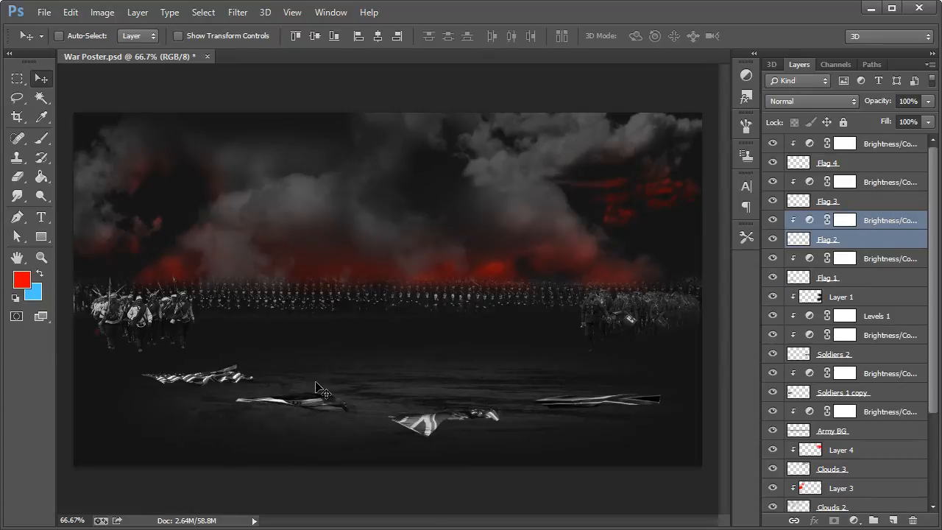
mouse_move(330, 398)
left_mouse_down()
mouse_move(321, 407)
mouse_move(320, 390)
left_mouse_up()
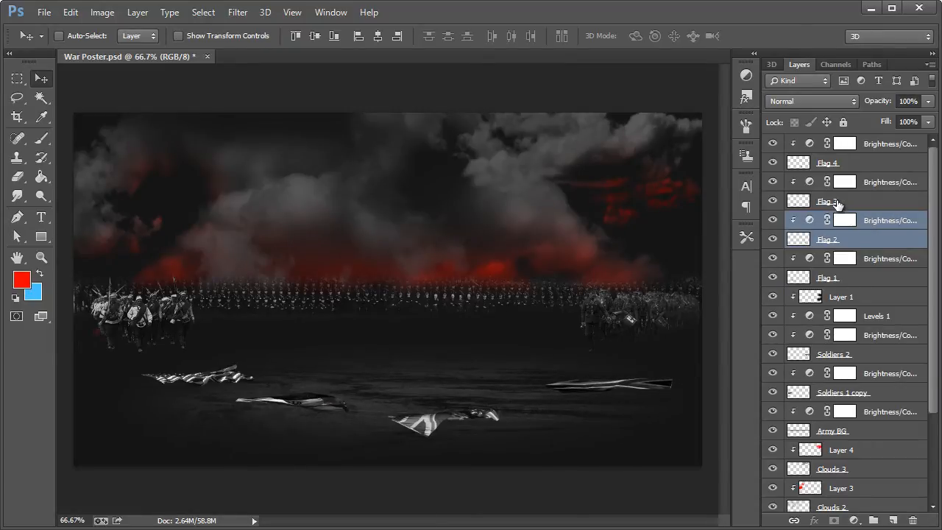
Step: Move Flag 3 slightly down and Flag 4 to the right on the ground, each together with its Brightness/Contrast layer
left_click(837, 204)
left_click(847, 185, "shift")
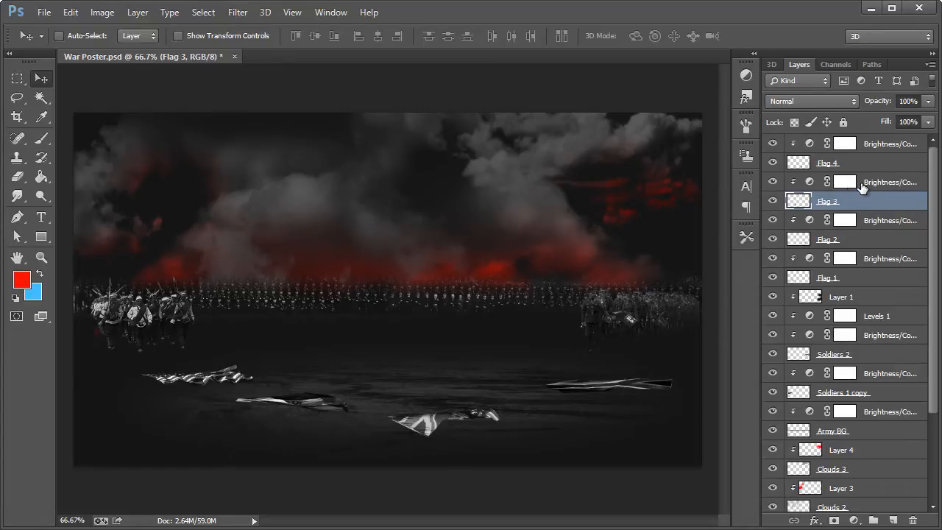
left_click(870, 187, "ctrl")
left_click_drag(426, 425, 485, 428)
left_click(879, 162)
left_click(879, 142, "ctrl")
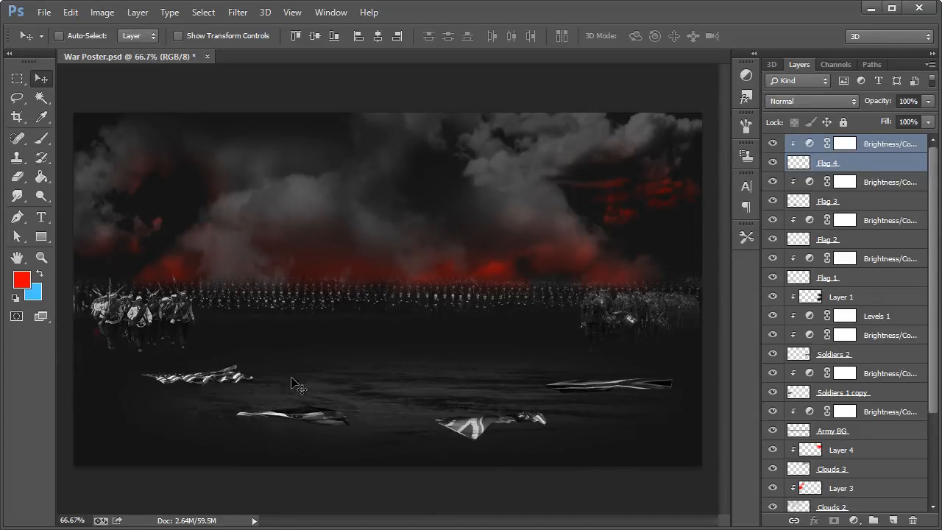
Step: Create a new layer named Fire above the topmost Brightness/Contrast adjustment
left_click(879, 143)
key("ctrl+shift+n")
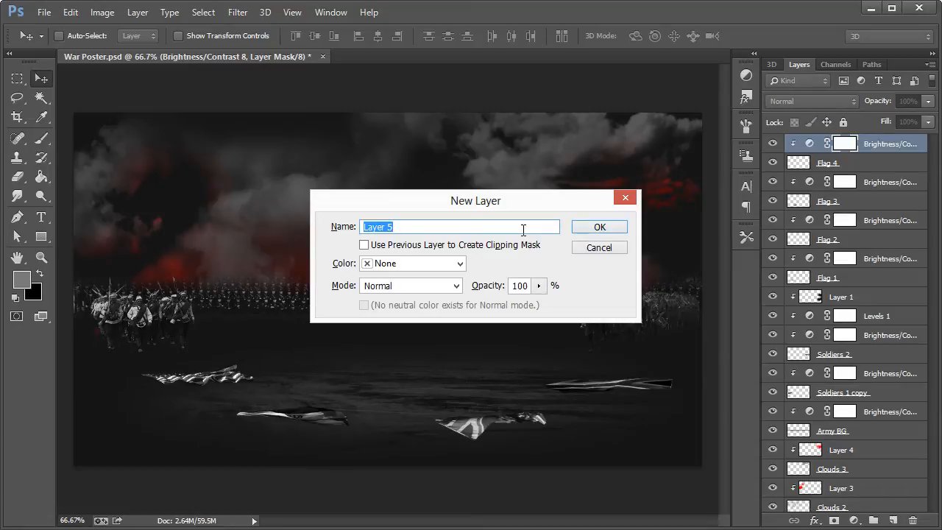
type("Fire")
key("Return")
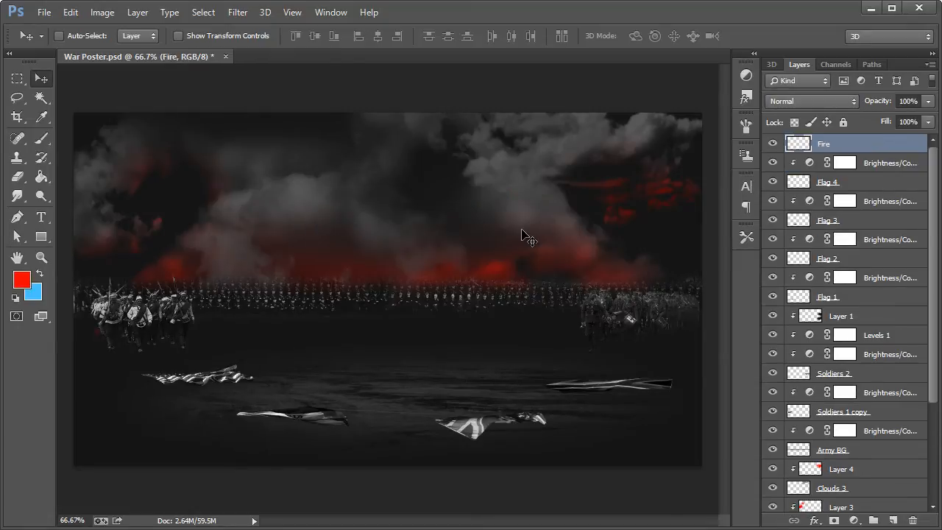
Step: Choose a 1250 px splatter brush tip for the Brush tool
left_click(41, 138)
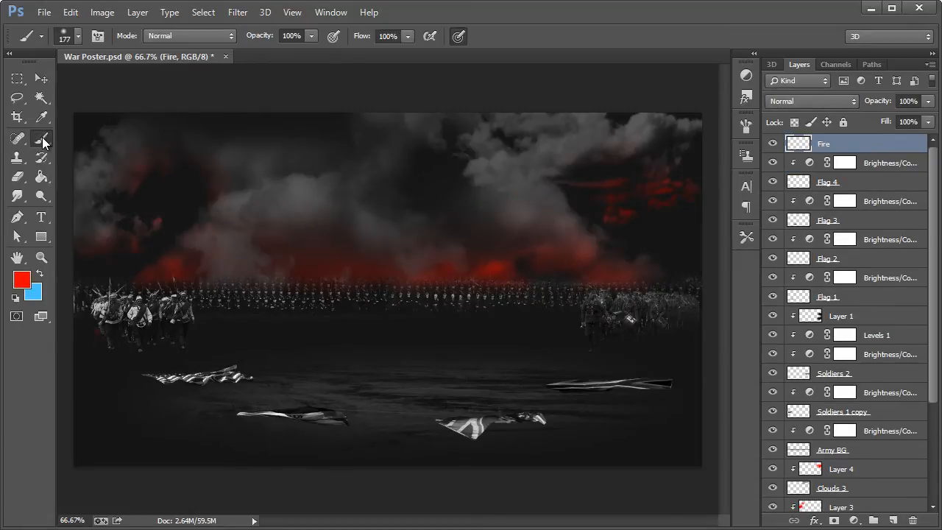
left_click(78, 35)
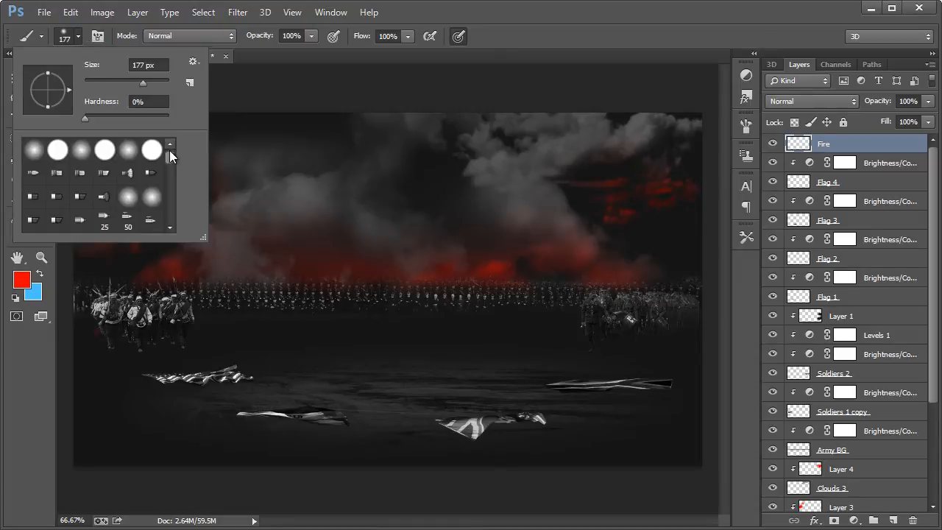
left_click_drag(169, 150, 171, 166)
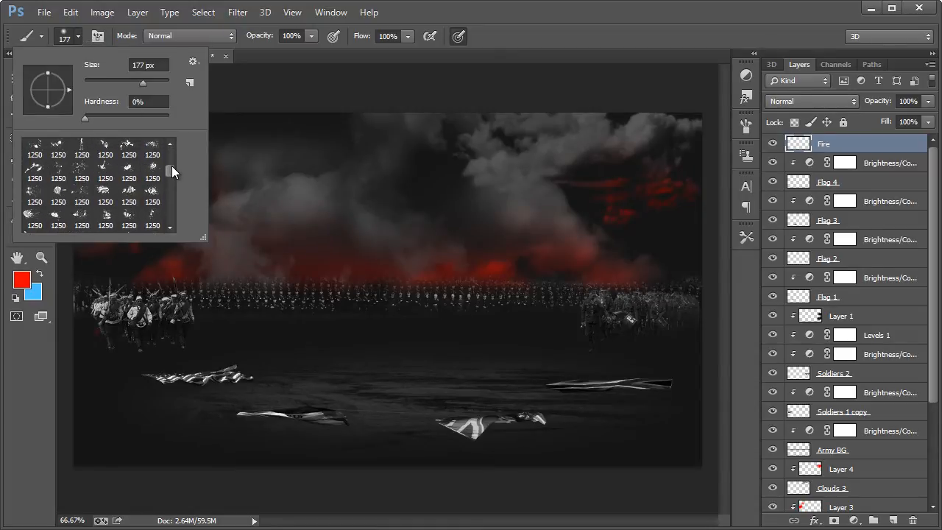
left_click(130, 147)
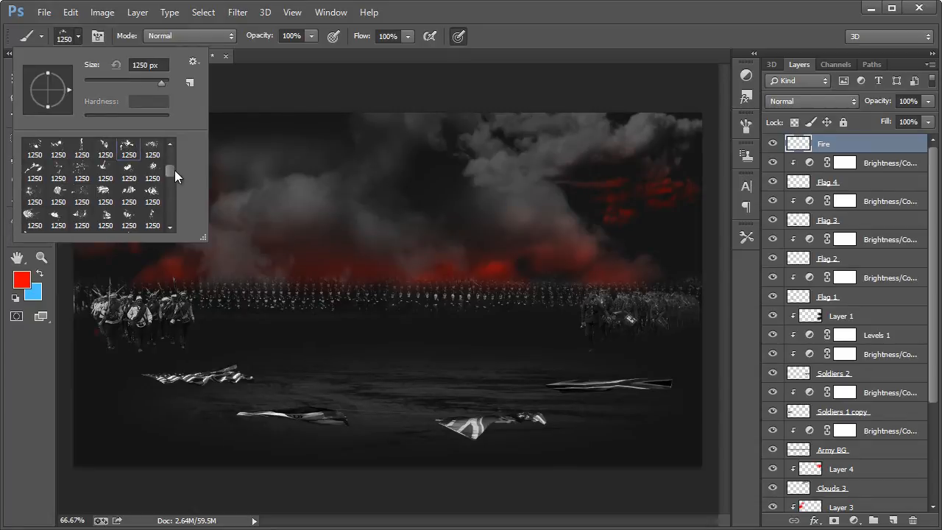
scroll(174, 169, "up", 3)
left_click(152, 179)
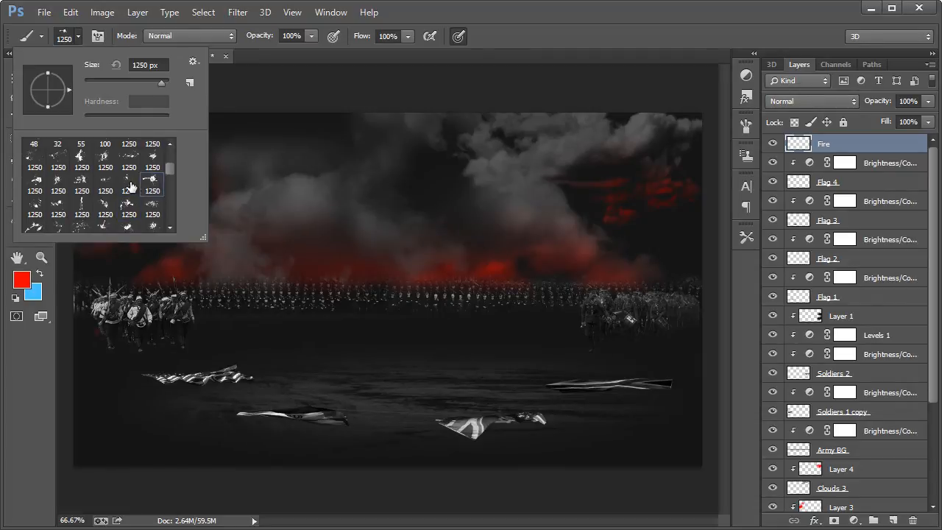
left_click(37, 190)
left_click(512, 44)
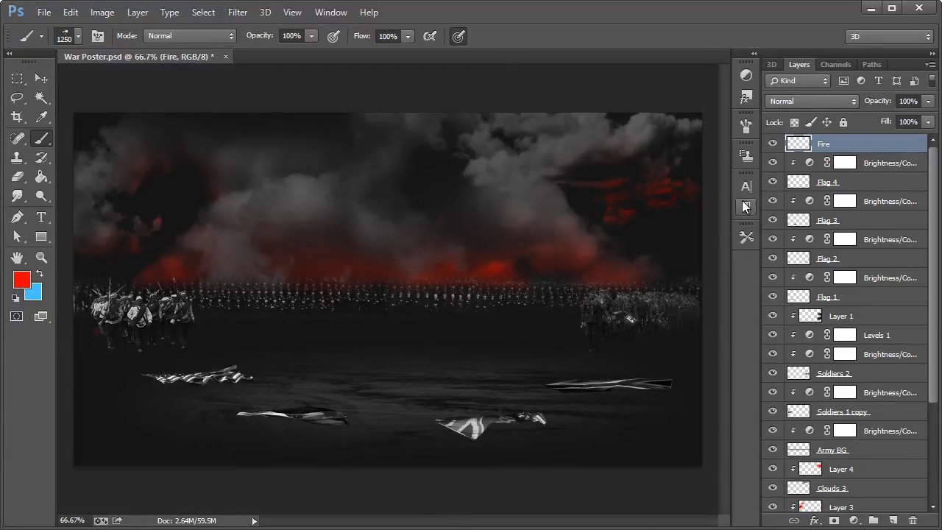
Step: Set the splatter brush size to 700 px and stamp one red splatter near the poster's centre on the Fire layer
left_click(78, 36)
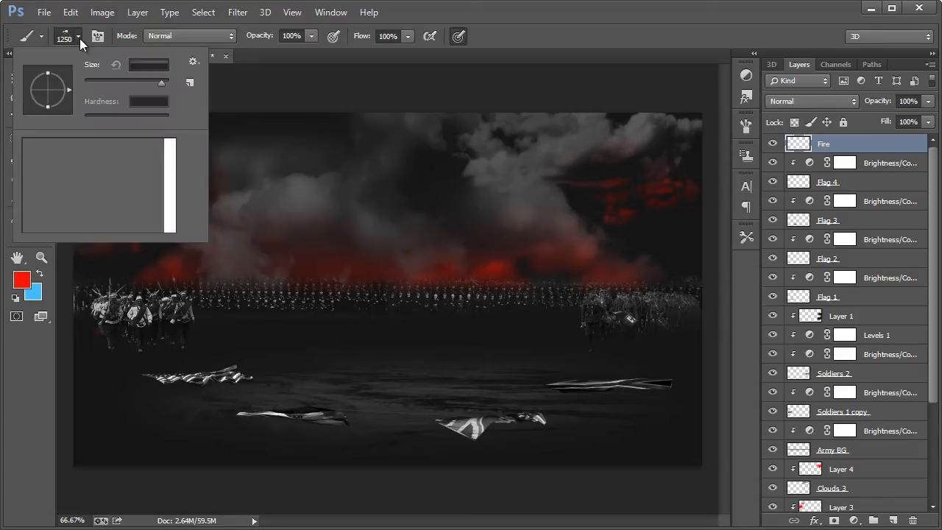
left_click(143, 65)
type("700")
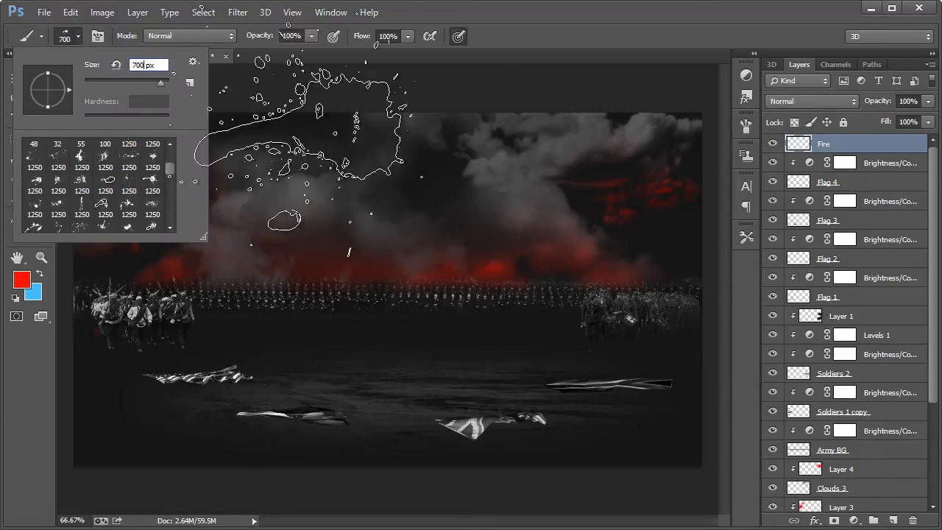
key("Return")
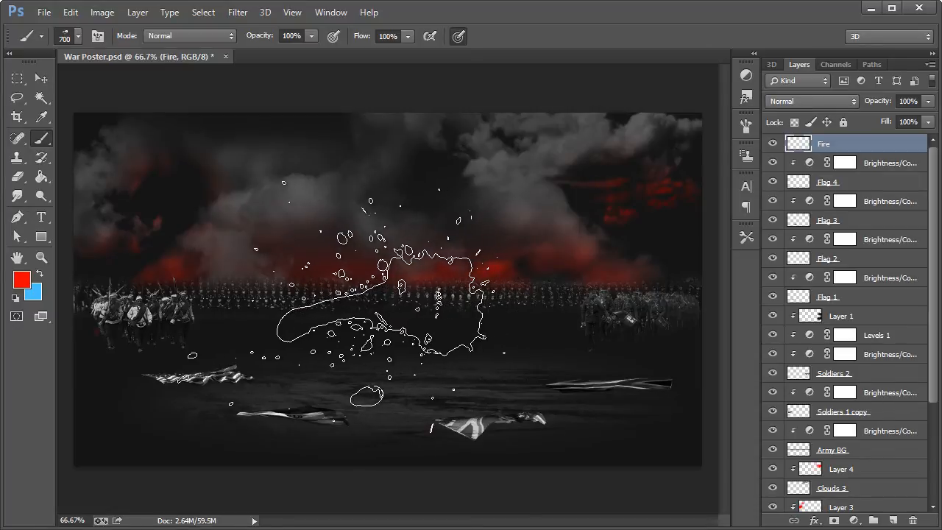
left_click(342, 302)
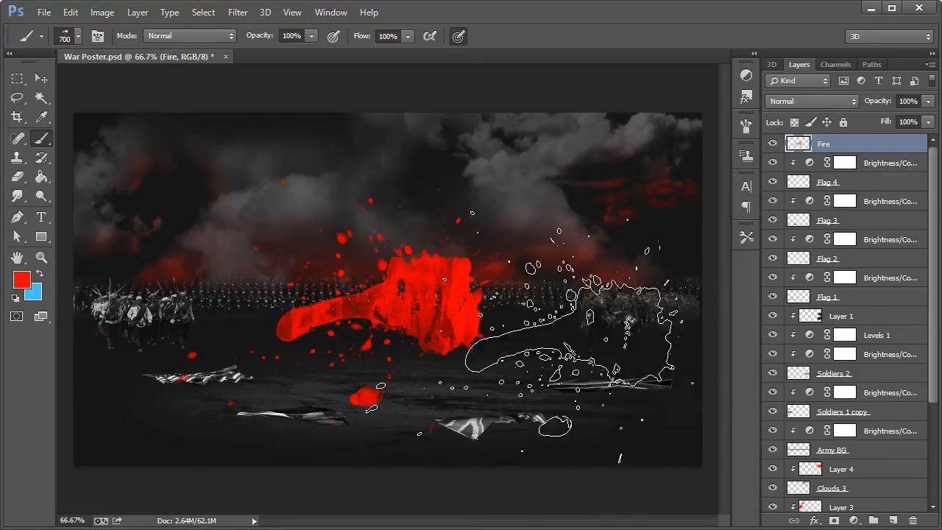
Step: Squash the Fire splatter to 12.78% height and place it flat on the ground between the flags
left_click(41, 78)
key("ctrl+t")
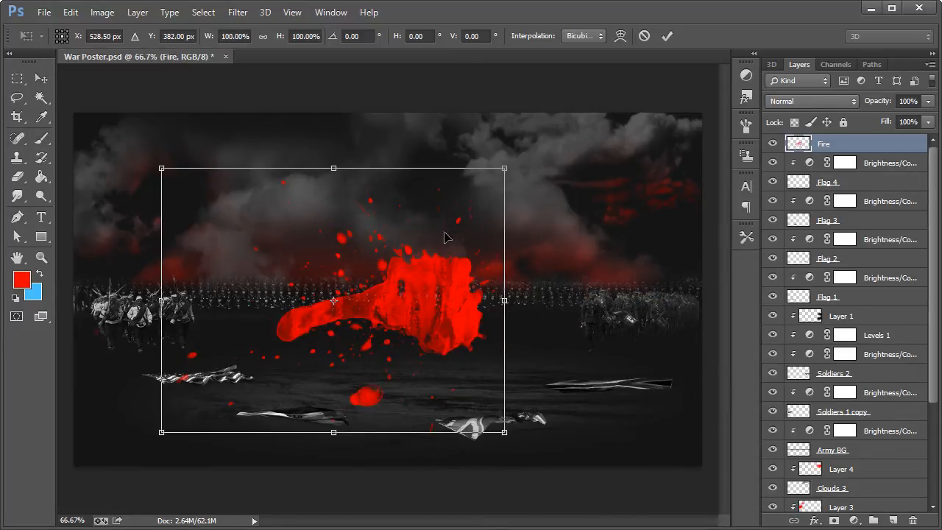
left_click_drag(335, 168, 347, 285)
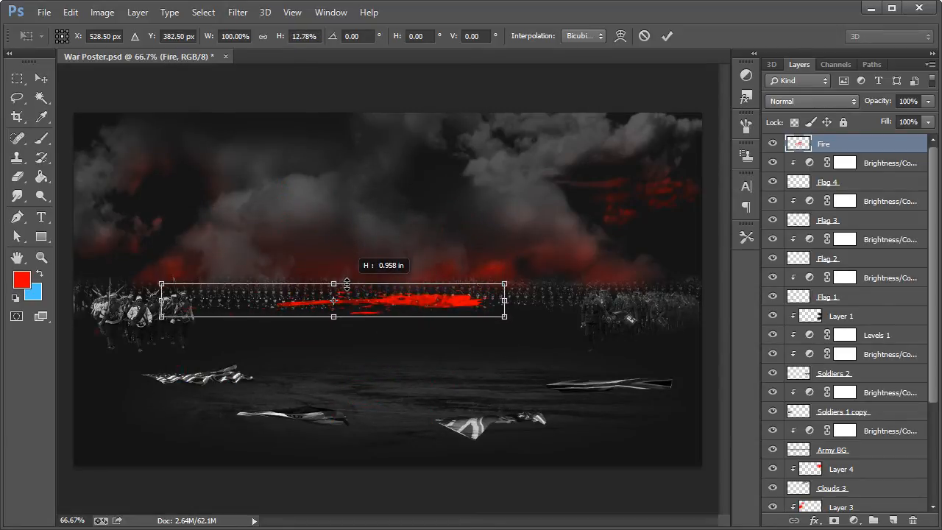
left_click_drag(431, 305, 455, 385)
left_click(42, 79)
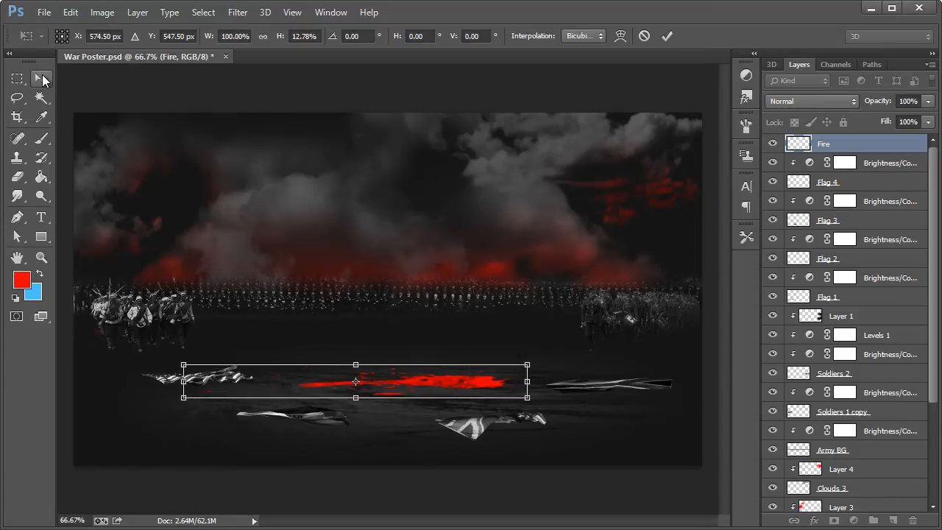
left_click(225, 172)
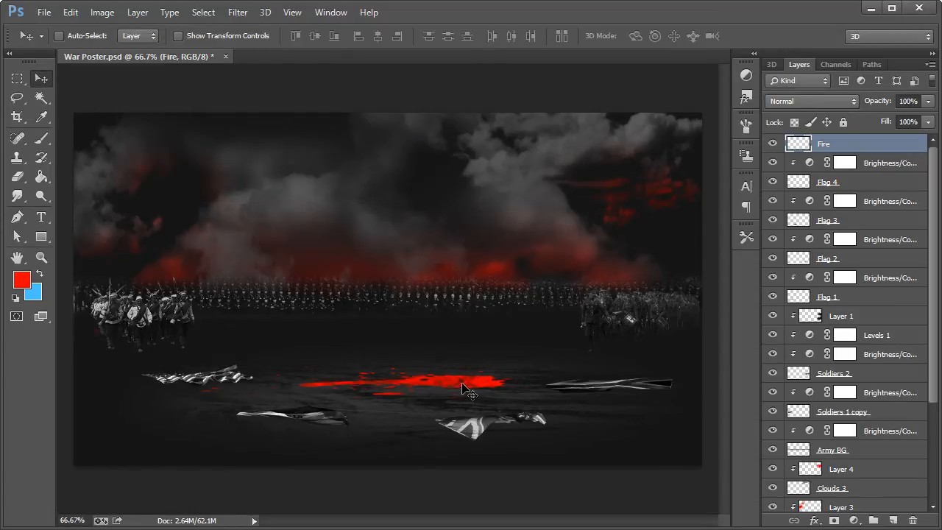
Step: Create a new layer named Fire 2 above the Fire layer
left_click(41, 256)
left_click(436, 402)
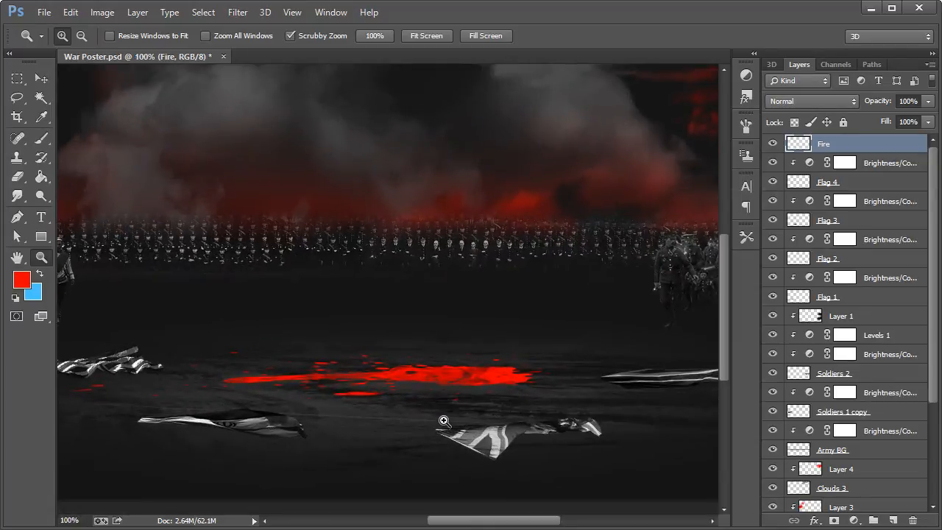
left_click(42, 79)
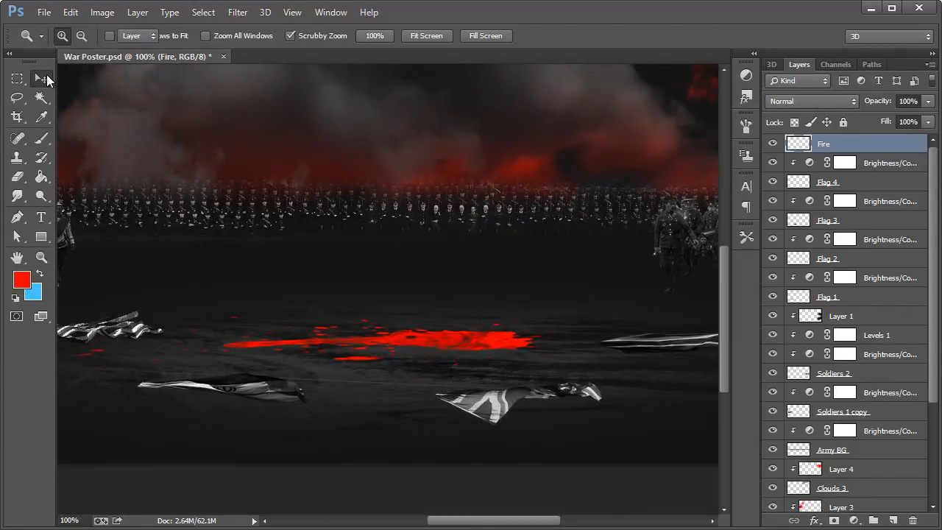
key("ctrl+shift+n")
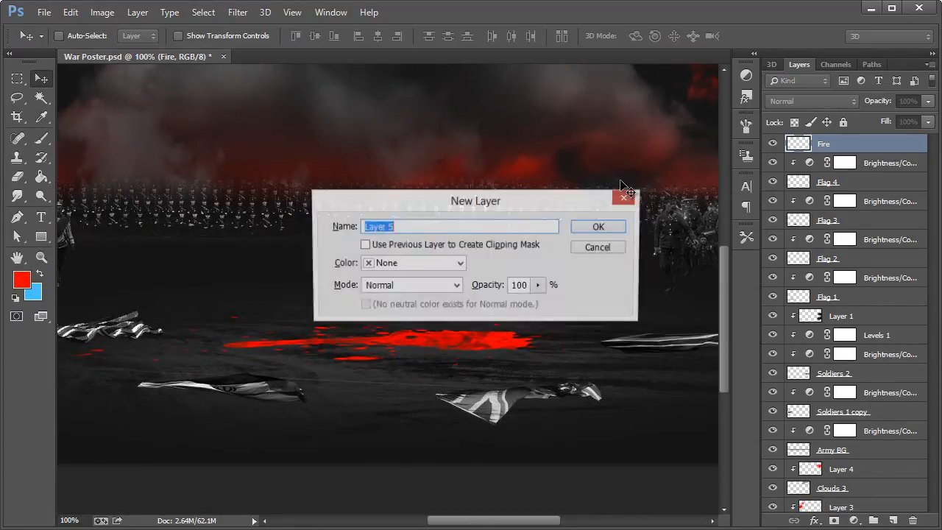
type("Fire 2")
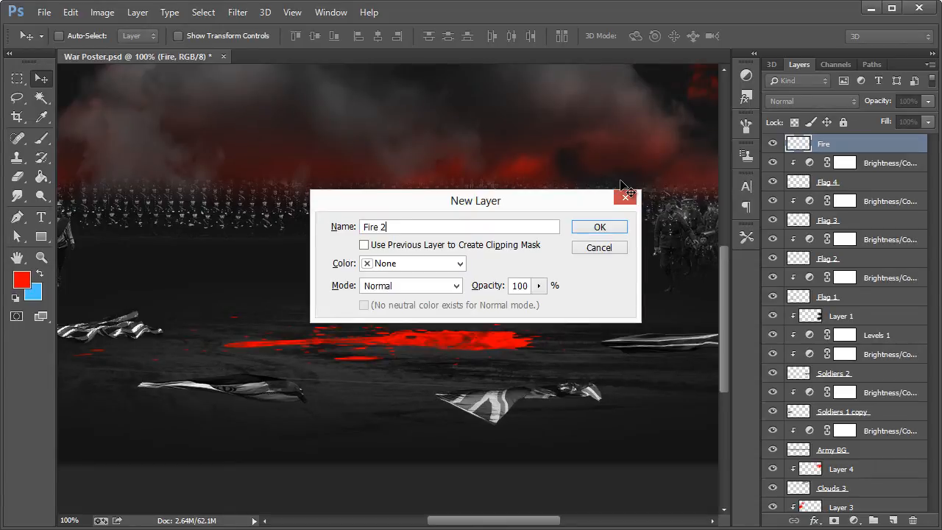
key("Return")
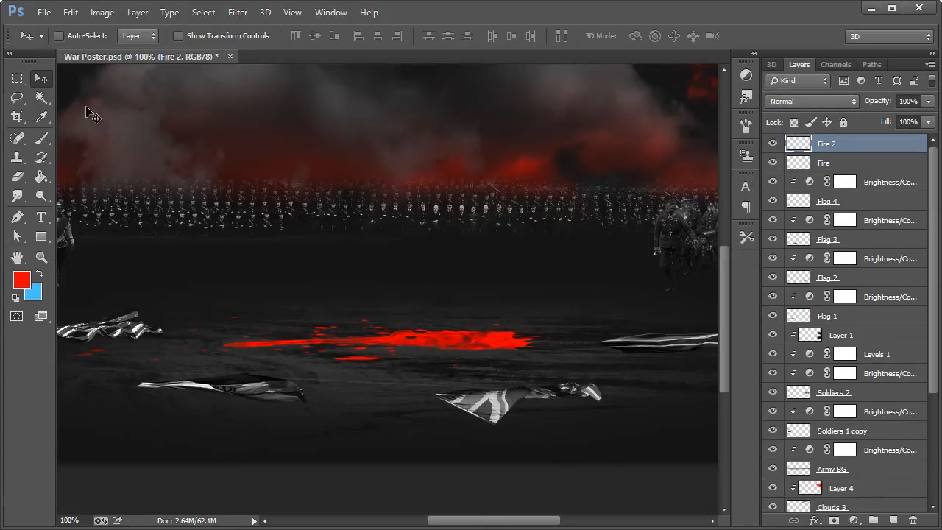
Step: Choose a different splatter brush tip at 700 px and stamp one red splatter on the Fire 2 layer
left_click(42, 145)
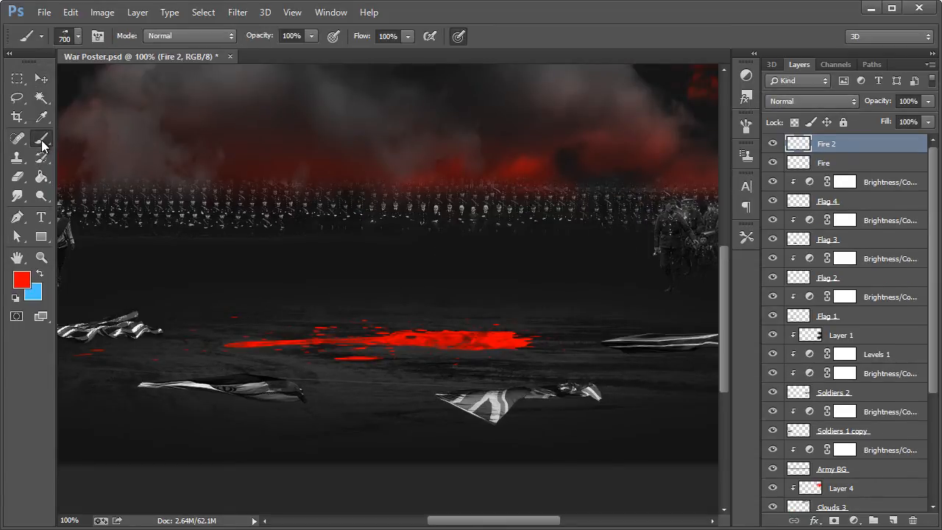
left_click(79, 38)
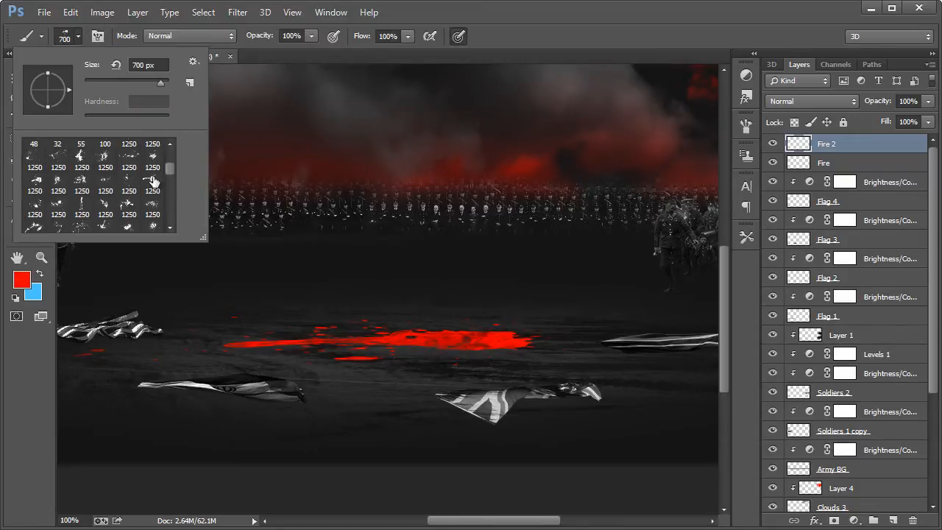
left_click(81, 161)
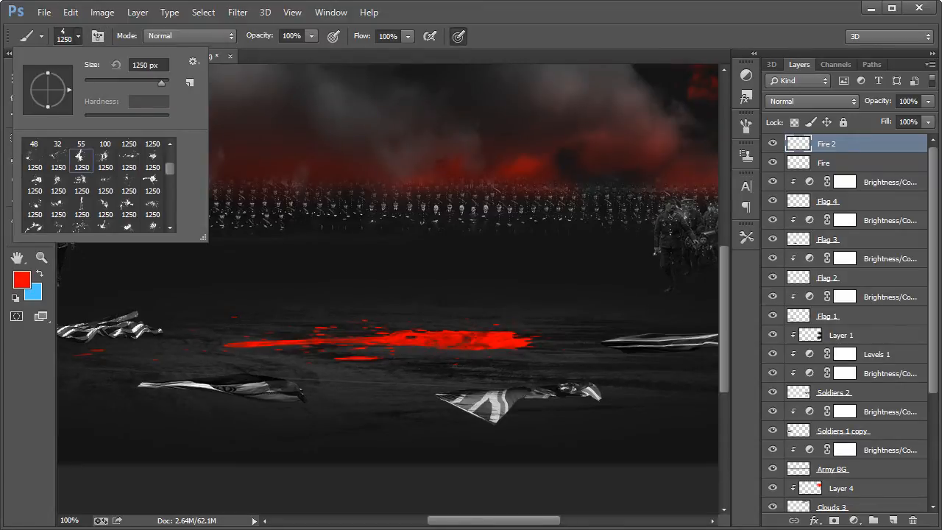
left_click(633, 13)
left_click(79, 39)
double_click(151, 66)
type("7")
key("Return")
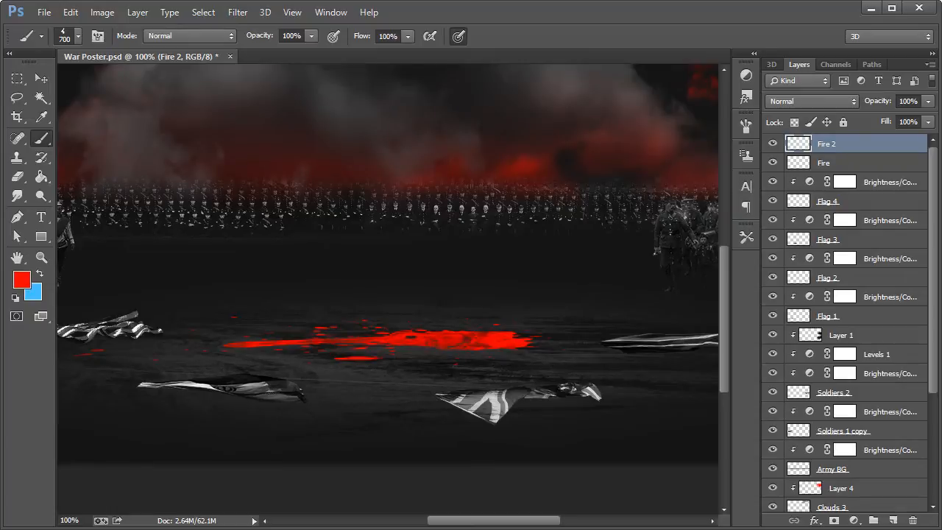
left_click(345, 224)
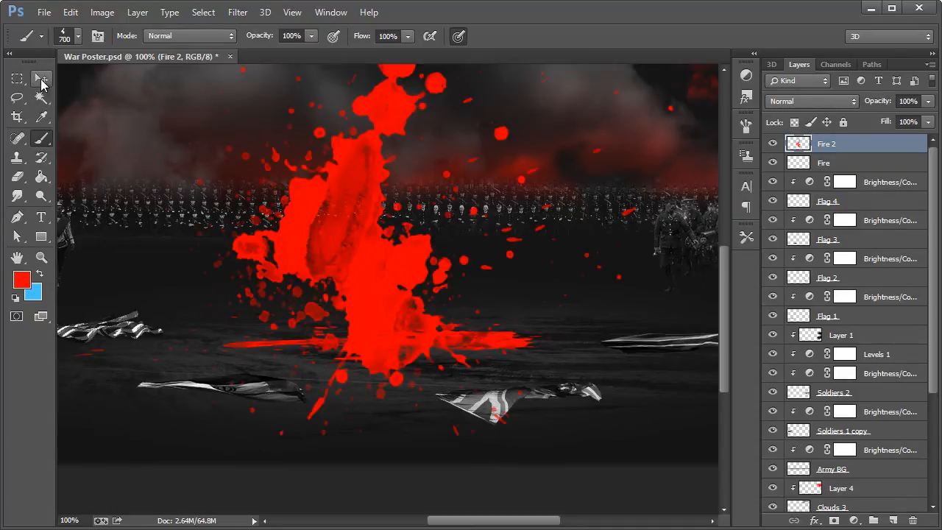
Step: Squash the Fire 2 splatter to 9.12% height and place it on the ground overlapping the first splatter
left_click(41, 78)
key("ctrl+t")
left_click_drag(374, 153, 348, 202)
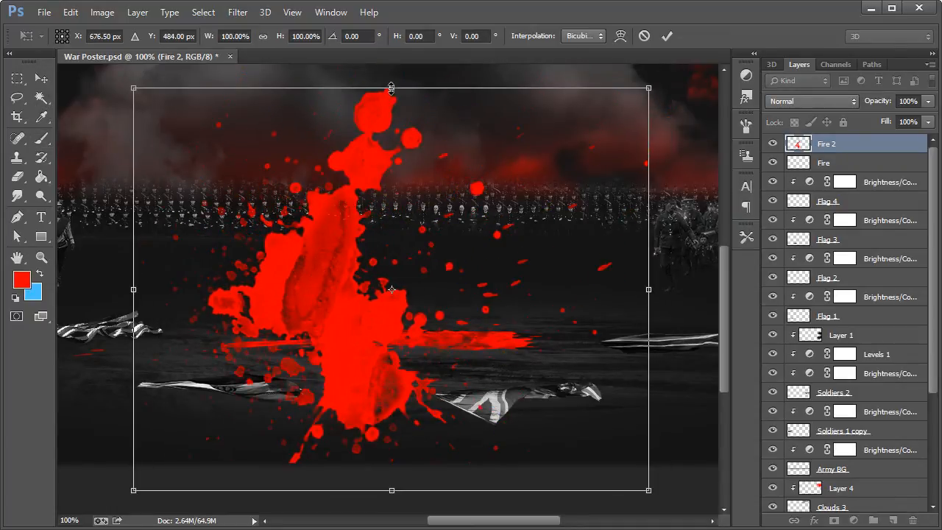
left_click_drag(409, 88, 400, 277)
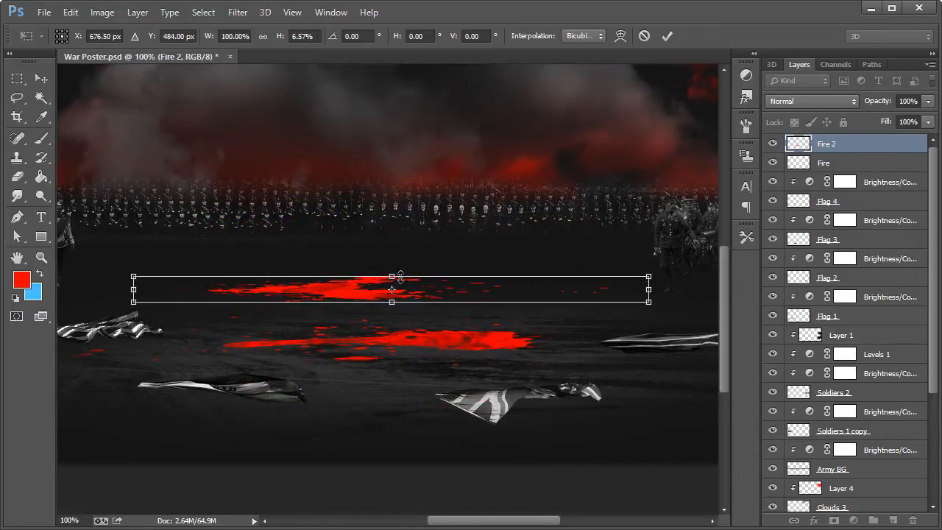
left_click_drag(342, 292, 328, 343)
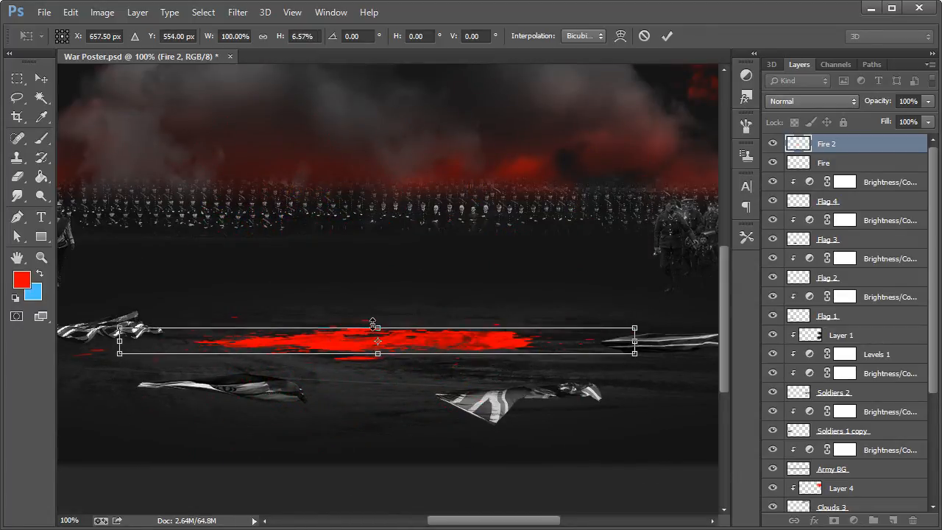
left_click_drag(385, 324, 349, 345)
left_click(41, 78)
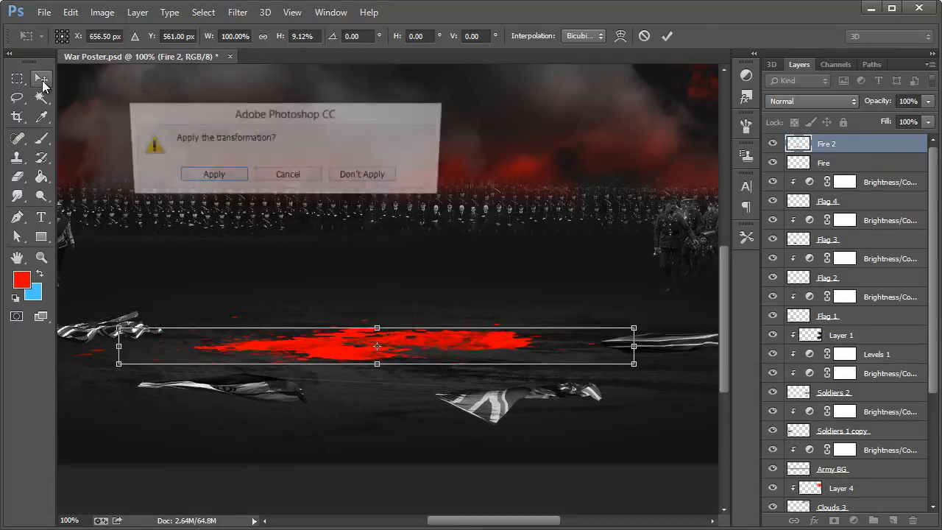
left_click(210, 175)
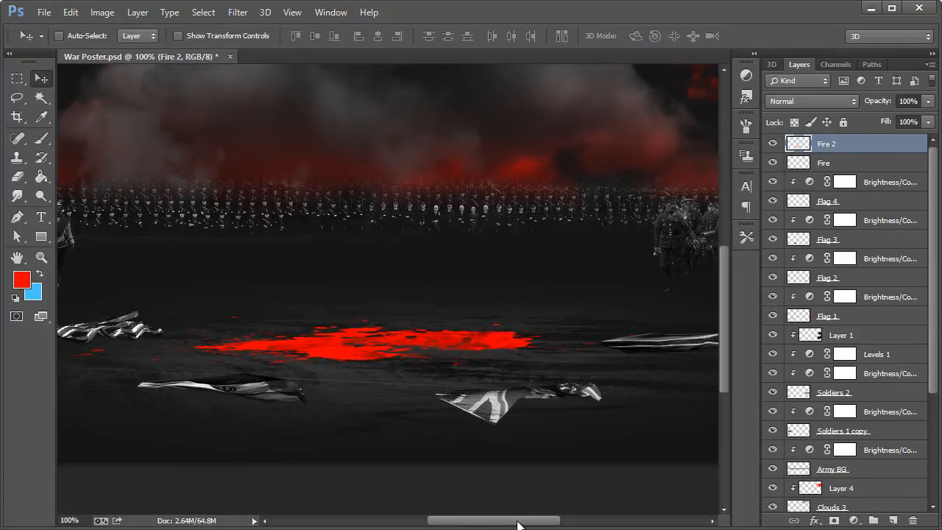
Step: Create a new layer named Glow above the Fire 2 layer
mouse_move(520, 523)
left_mouse_down()
mouse_move(456, 525)
mouse_move(526, 524)
left_mouse_up()
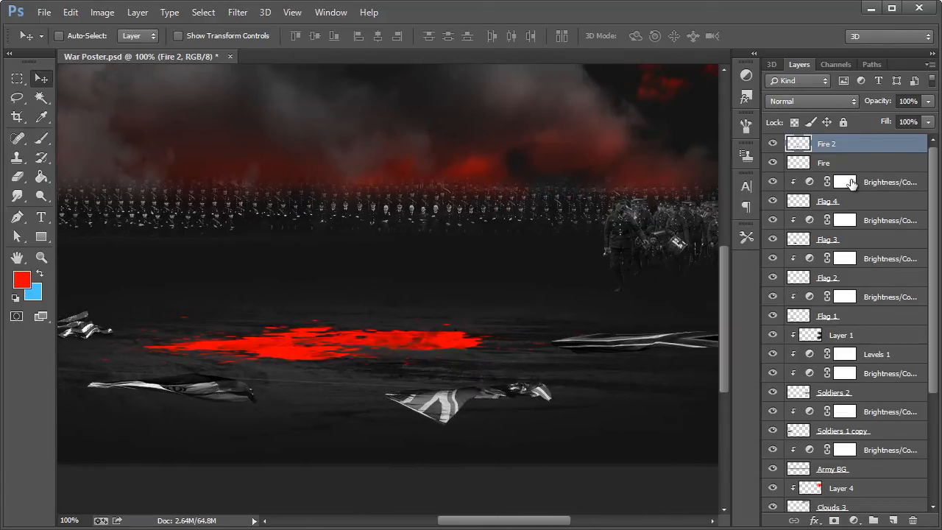
left_click(852, 184)
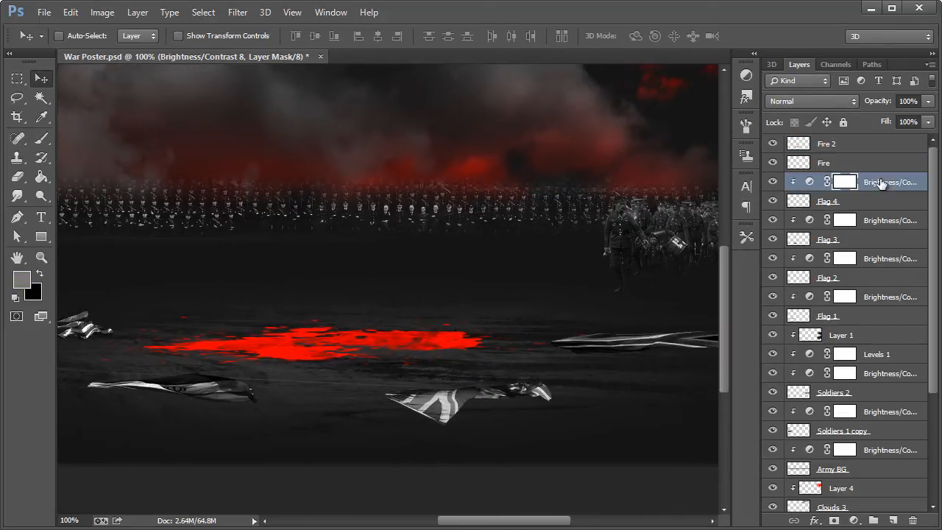
left_click(853, 145)
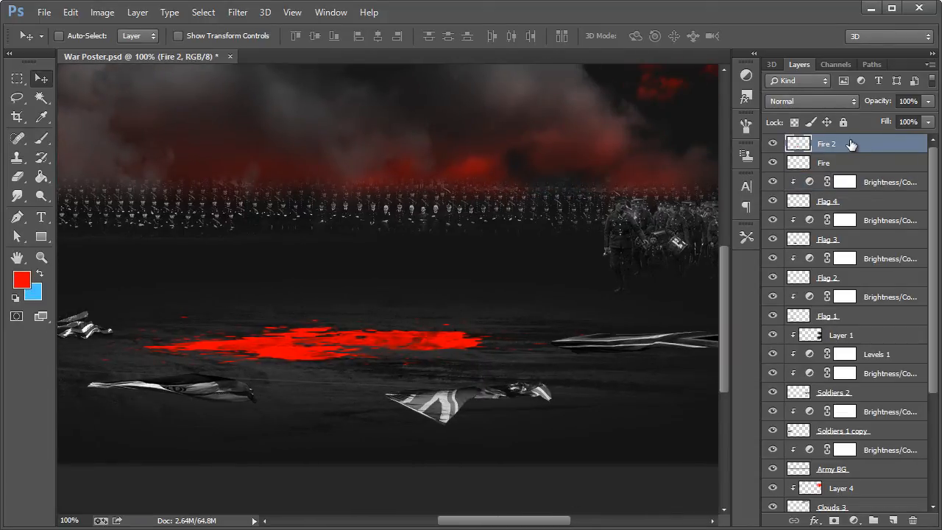
key("ctrl+shift+n")
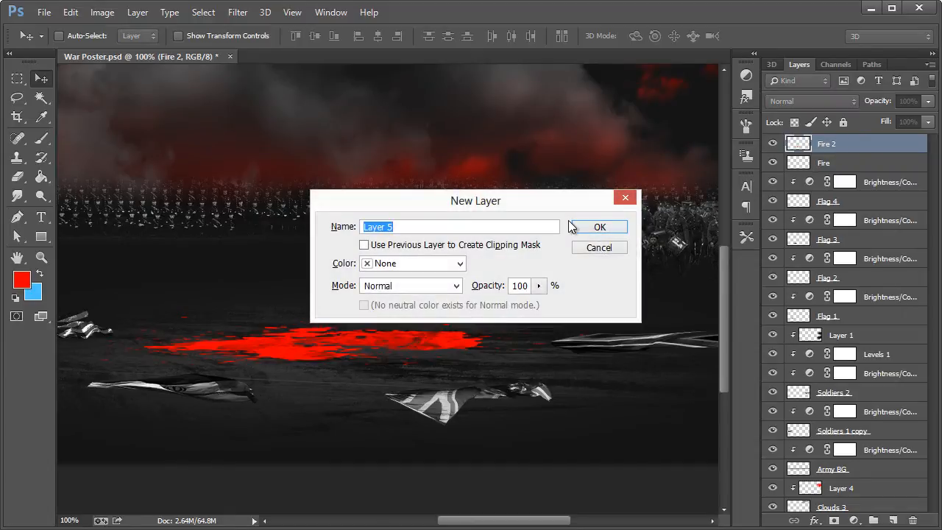
type("Glow")
key("Return")
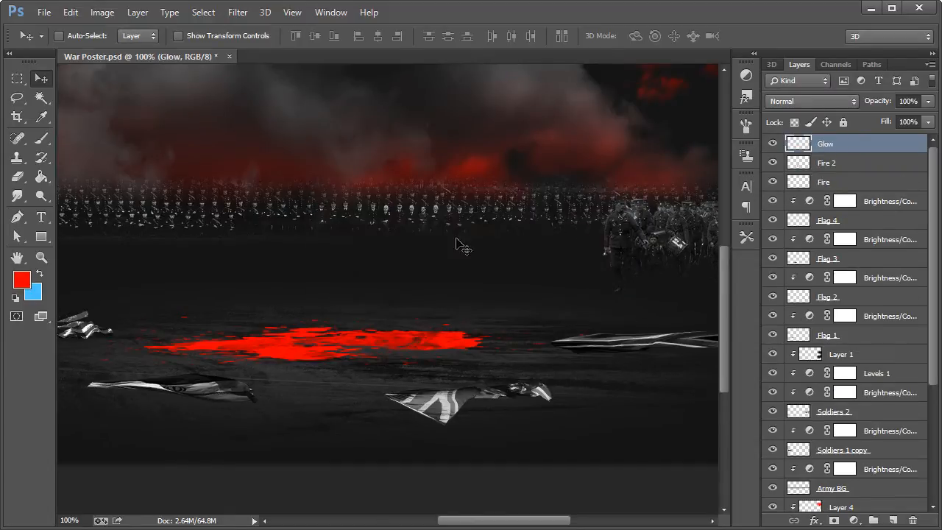
Step: Choose a soft round brush tip with 0% hardness and set its size to 367 px
left_click(45, 138)
left_click(76, 37)
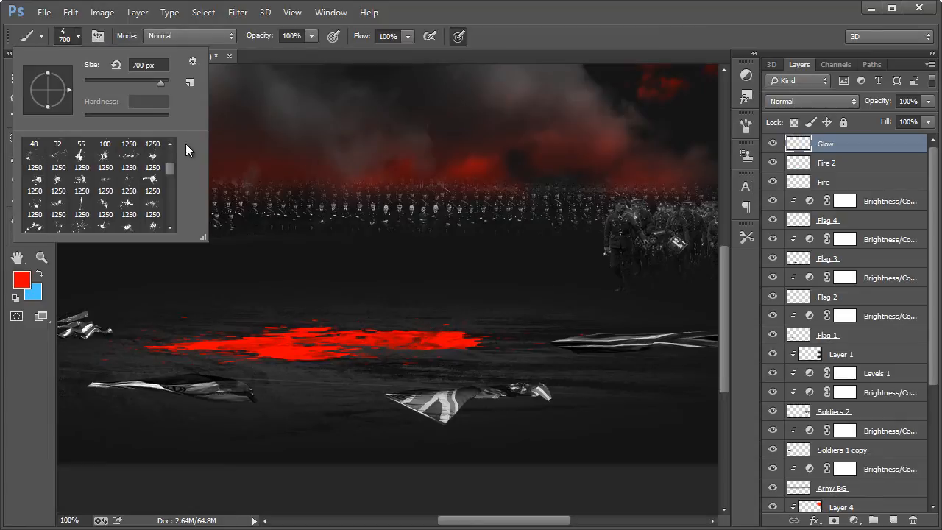
left_click_drag(170, 167, 170, 150)
left_click(81, 156)
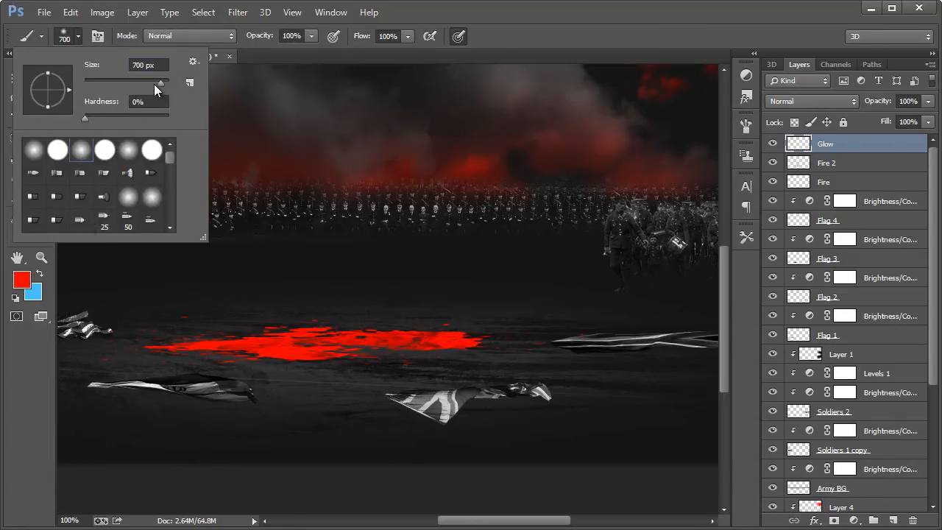
left_click_drag(154, 83, 155, 83)
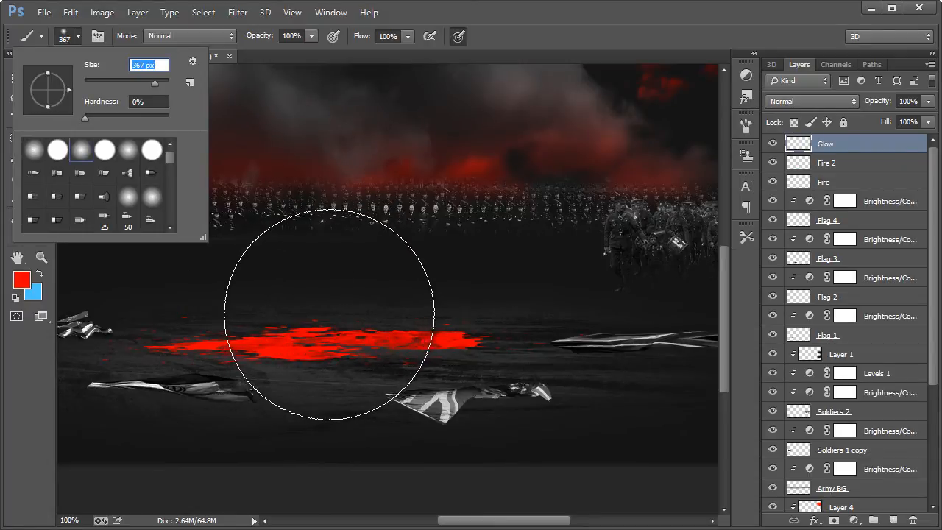
key("Return")
Step: Stamp one soft red spot at the army's horizon on the Glow layer, replacing a lower first try, and move it slightly down
left_click(360, 268)
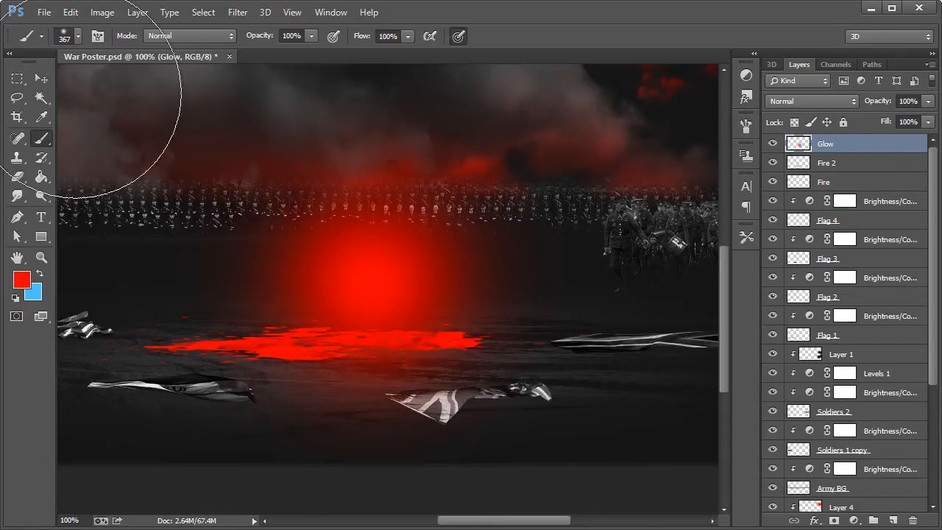
key("ctrl+z")
left_click(374, 191)
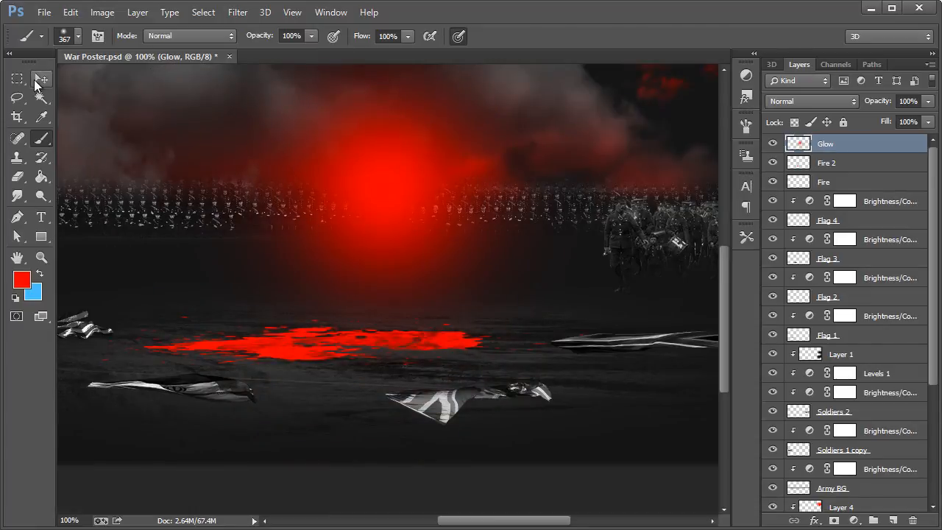
left_click(41, 78)
left_click_drag(380, 186, 373, 210)
Step: Transform the Glow spot to 159.70% width and 28.43% height and place it over the red splatters on the ground
key("ctrl+t")
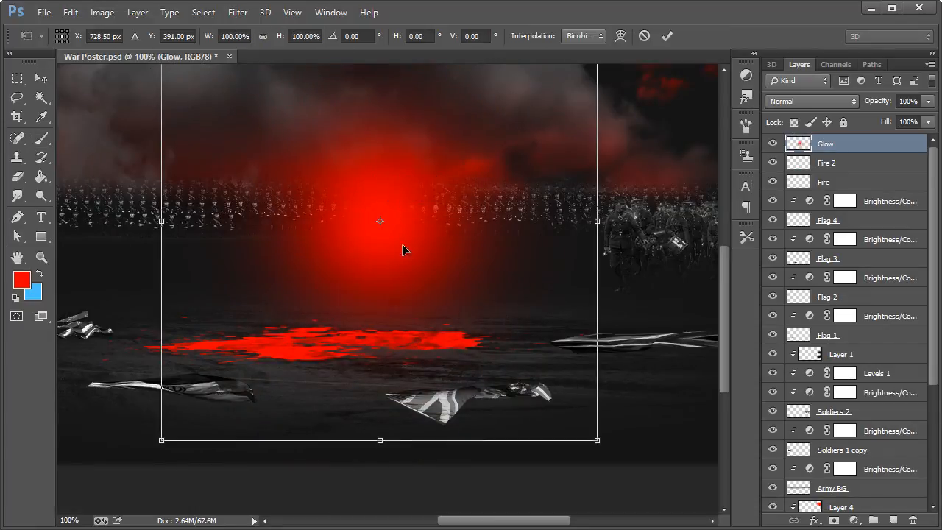
left_click_drag(380, 441, 408, 271)
left_click_drag(416, 224, 362, 350)
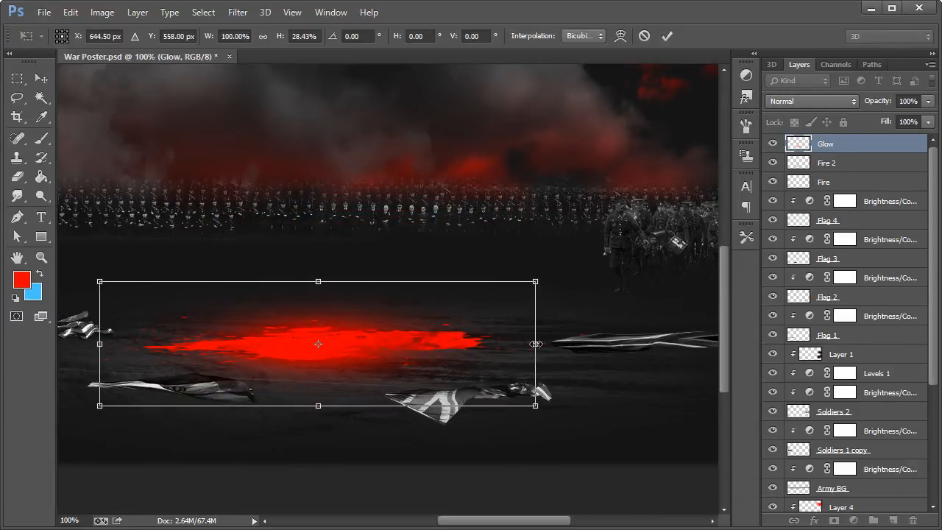
left_click_drag(536, 344, 665, 344)
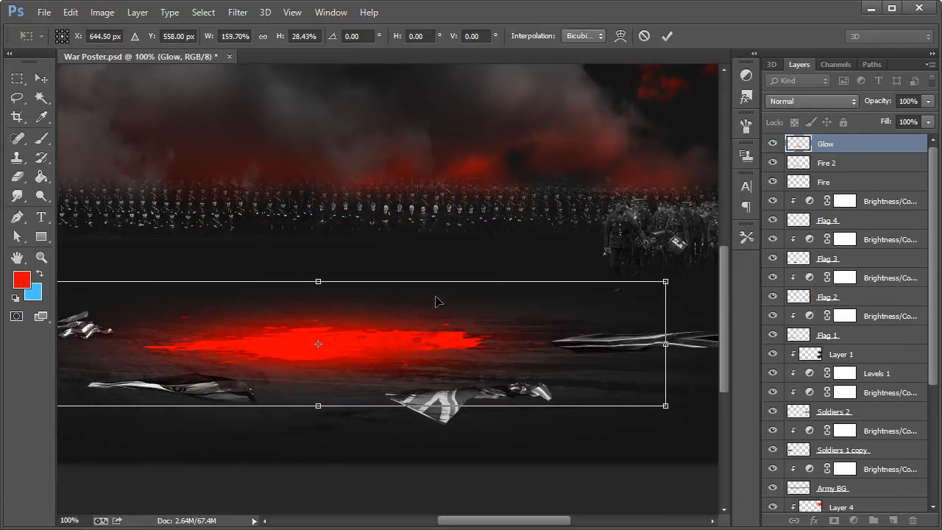
left_click(41, 78)
left_click(227, 177)
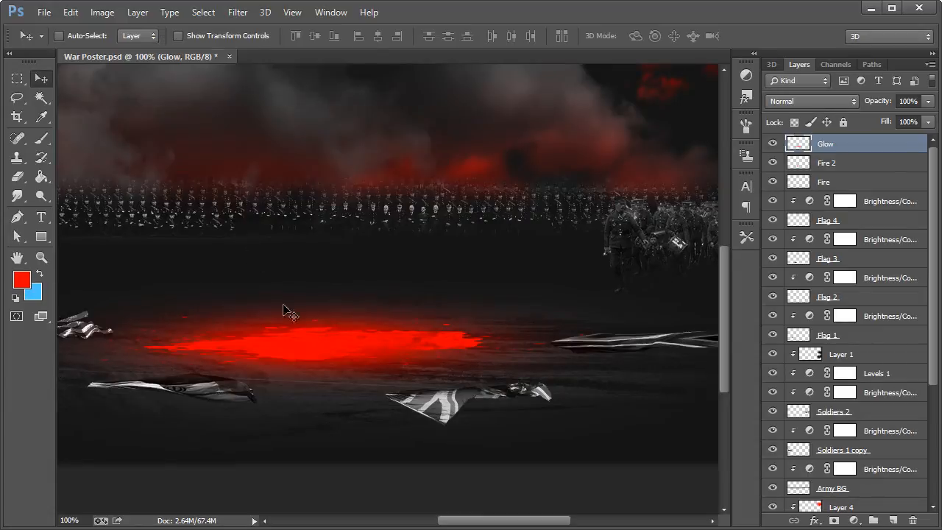
Step: Try the Overlay blend mode on the Glow layer and set it back to Normal
left_click_drag(476, 523, 462, 523)
left_click(804, 102)
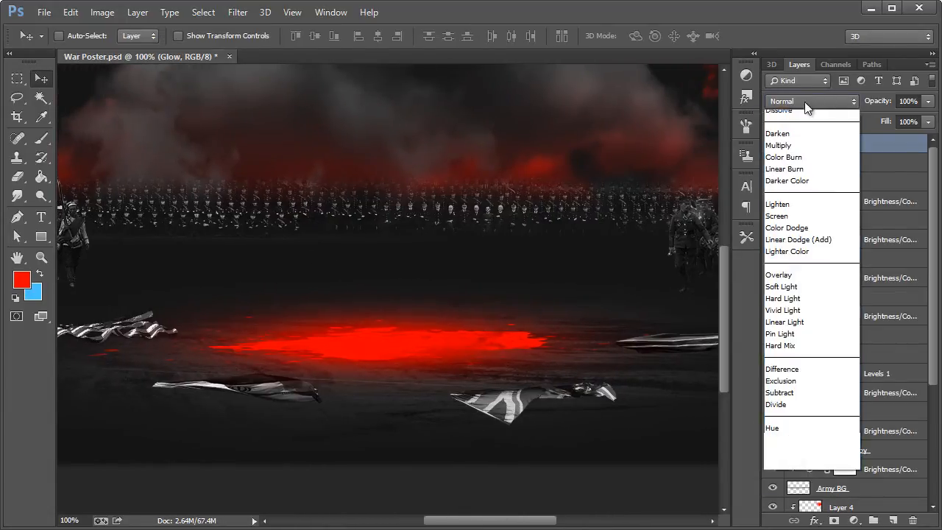
left_click(789, 102)
left_click(789, 102)
left_click(779, 292)
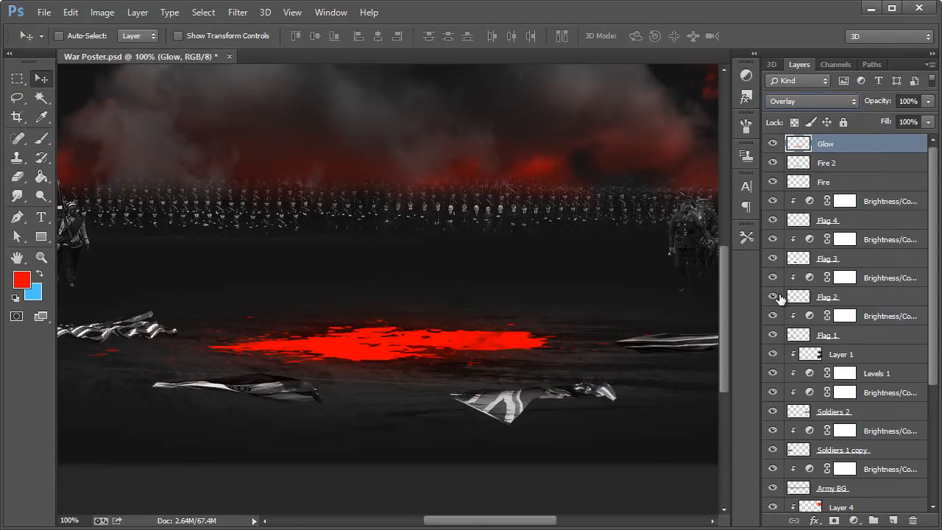
left_click(801, 100)
left_click(799, 106)
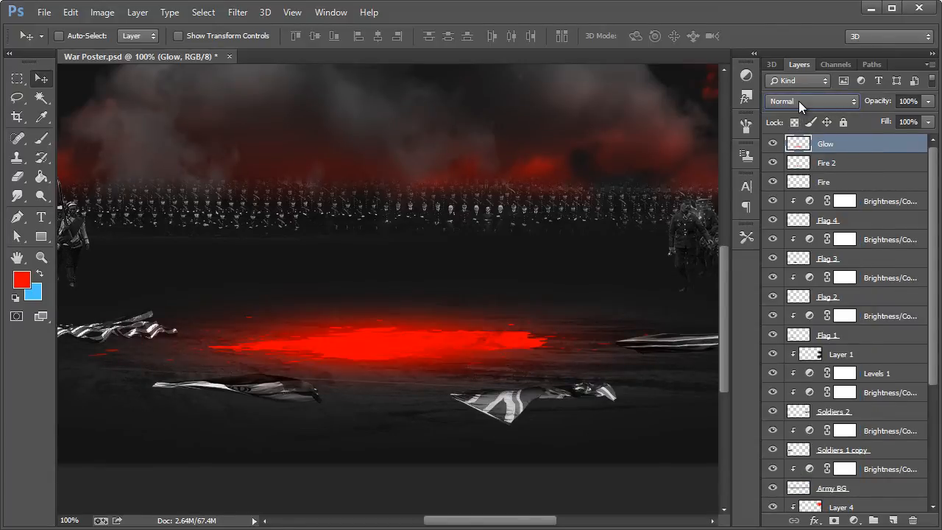
Step: Cycle the Glow layer through the available blend modes and leave it set to Color
left_click(798, 101)
left_click(794, 122)
key("shift+plus")
key("shift+plus")
key("shift+plus")
key("shift+plus")
key("shift+plus")
key("shift+plus")
key("shift+plus")
key("shift+plus")
key("shift+plus")
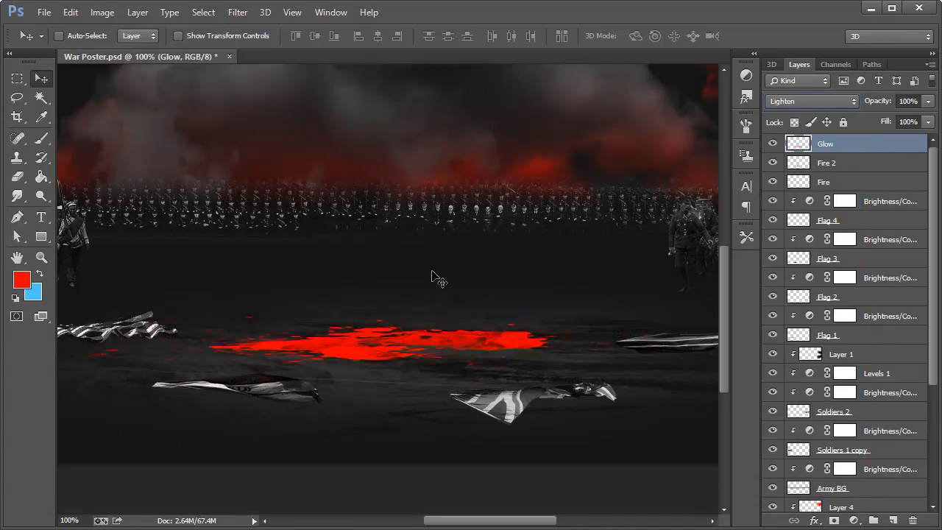
key("shift+plus")
key("shift+plus")
key("shift+plus")
key("shift+plus")
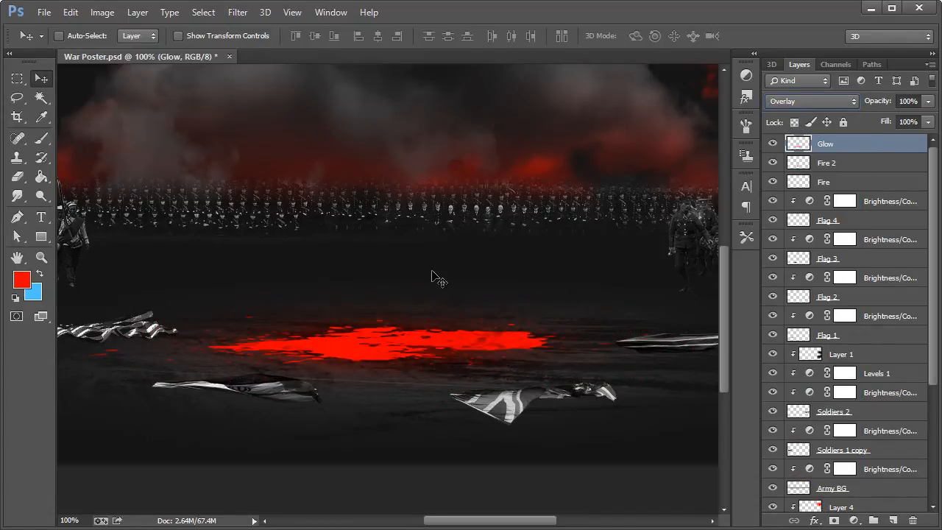
key("shift+plus")
key("shift+minus")
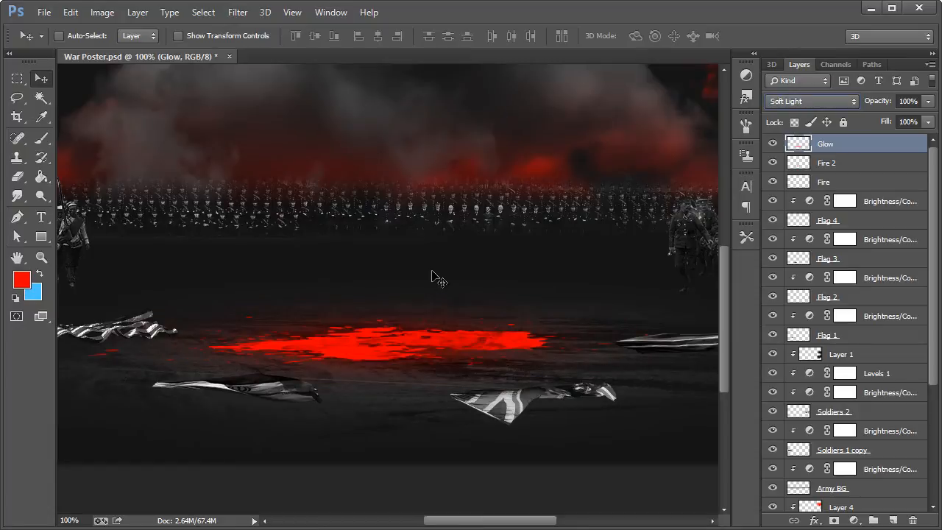
key("shift+plus")
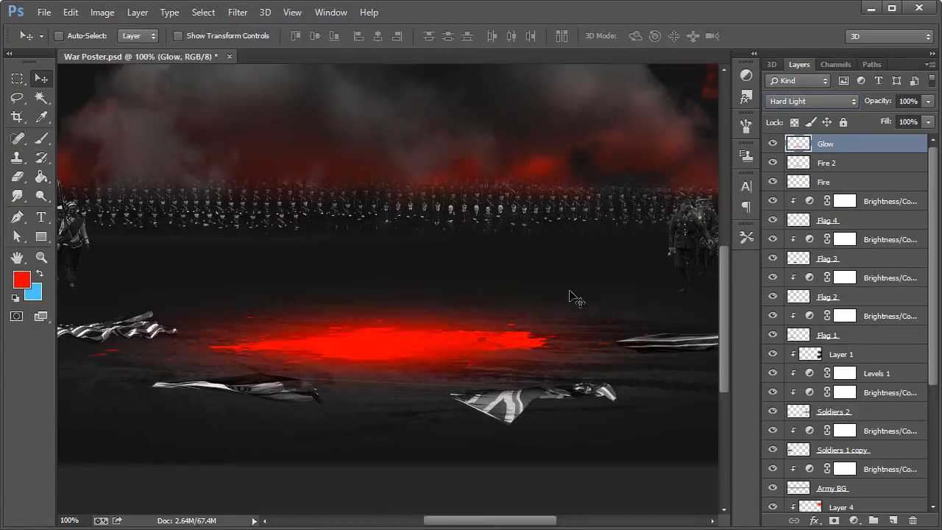
key("shift+plus")
key("shift+plus")
key("shift+plus")
key("shift+plus")
key("shift+plus")
key("shift+plus")
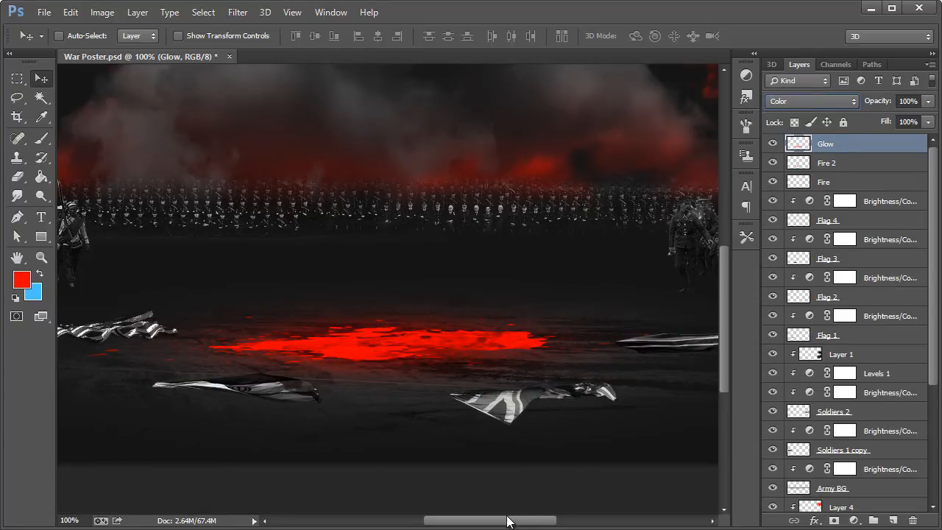
Step: Switch the Soldiers 2 layer off and on to check that it holds the marching band beside the fire
mouse_move(510, 521)
left_mouse_down()
mouse_move(478, 524)
mouse_move(558, 525)
mouse_move(513, 525)
mouse_move(523, 526)
left_mouse_up()
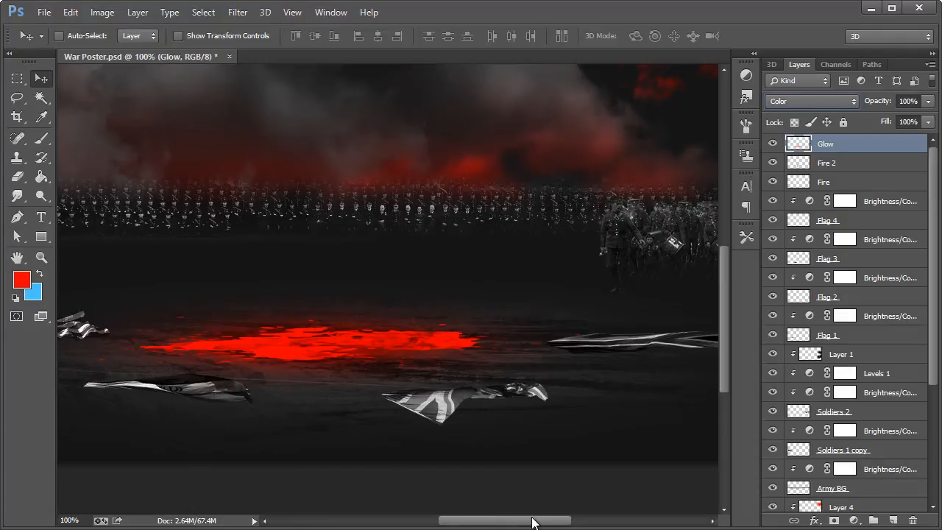
left_click_drag(531, 523, 560, 523)
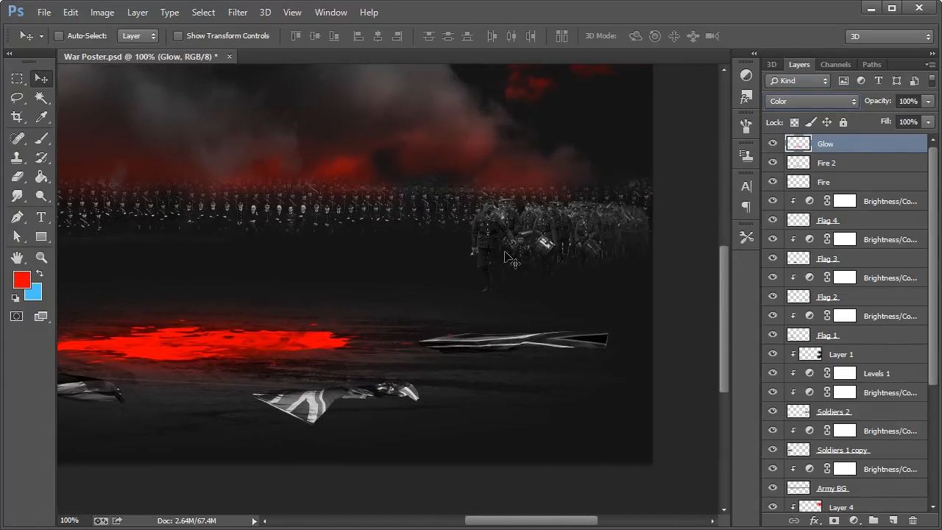
left_click(496, 226, "ctrl")
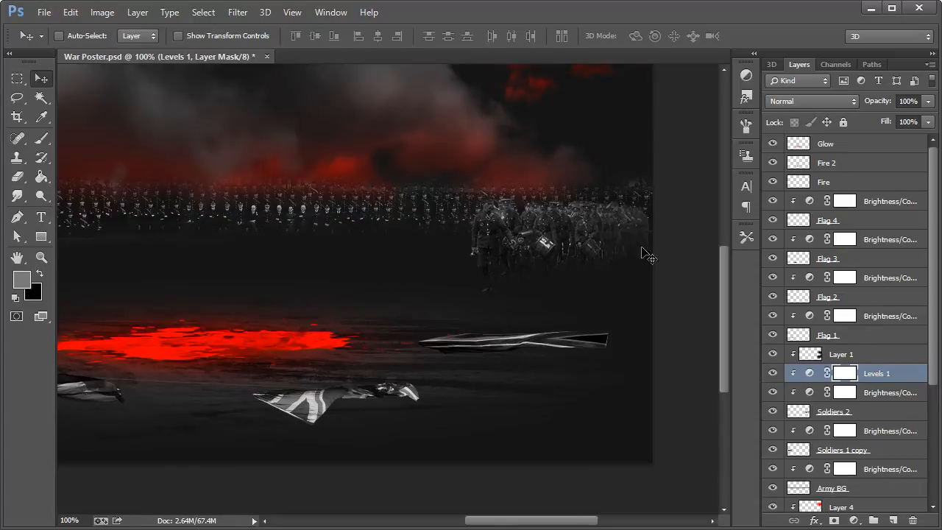
left_click(852, 412)
left_click(772, 411)
left_click(772, 412)
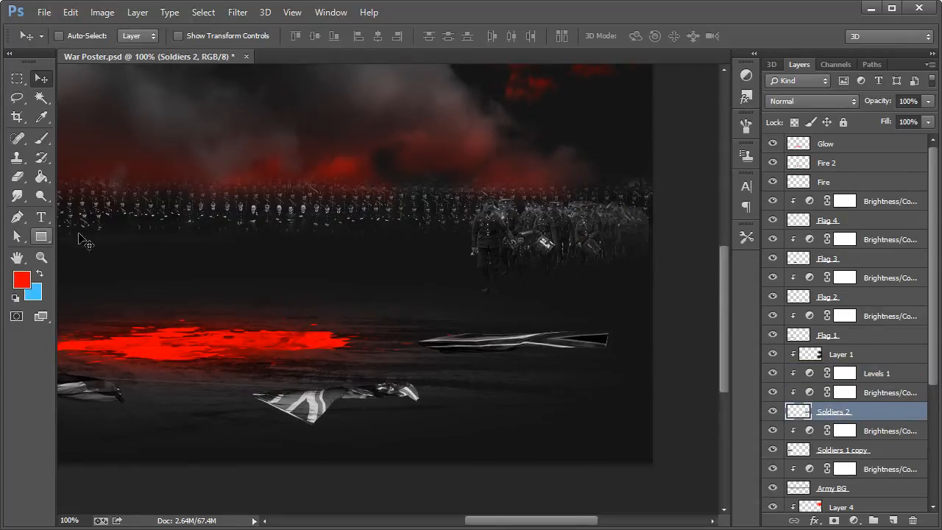
Step: Add a new layer named highlight above Layer 1, clipped to the Soldiers 2 layer
left_click(876, 377)
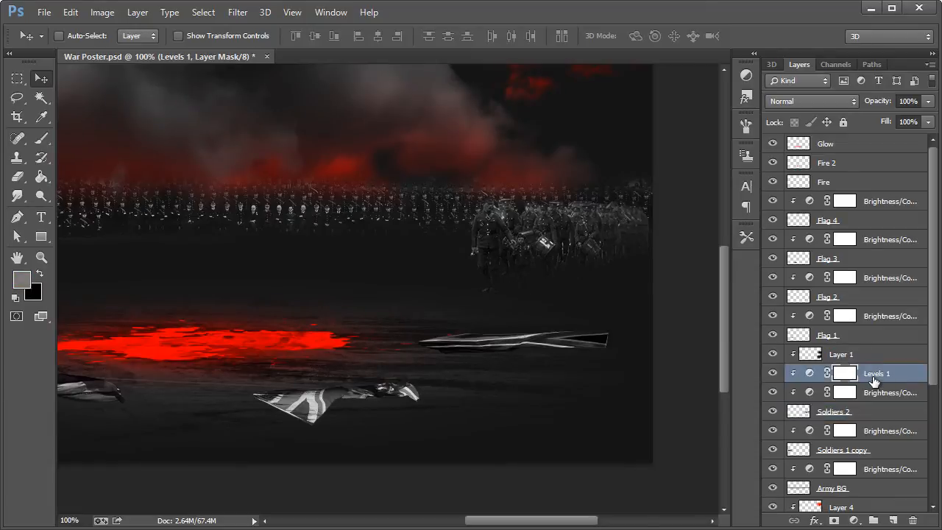
left_click(818, 354)
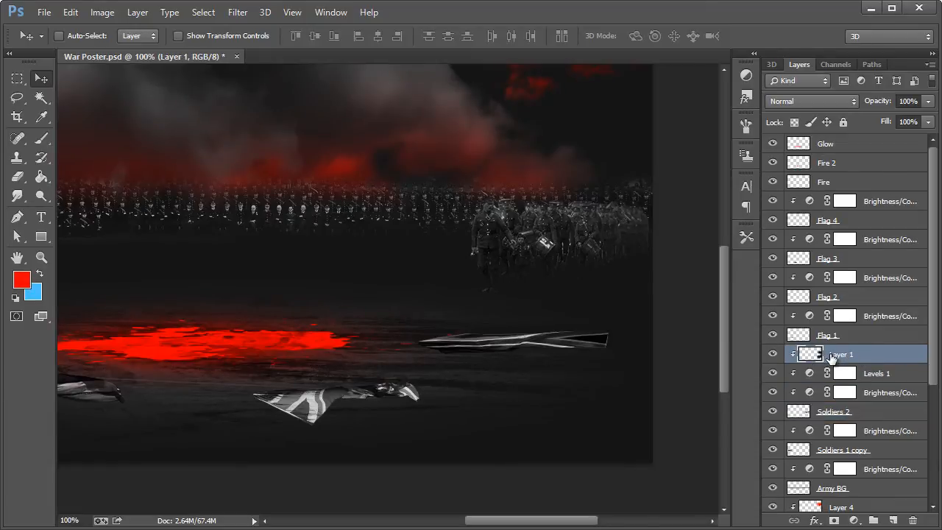
key("ctrl+shift+n")
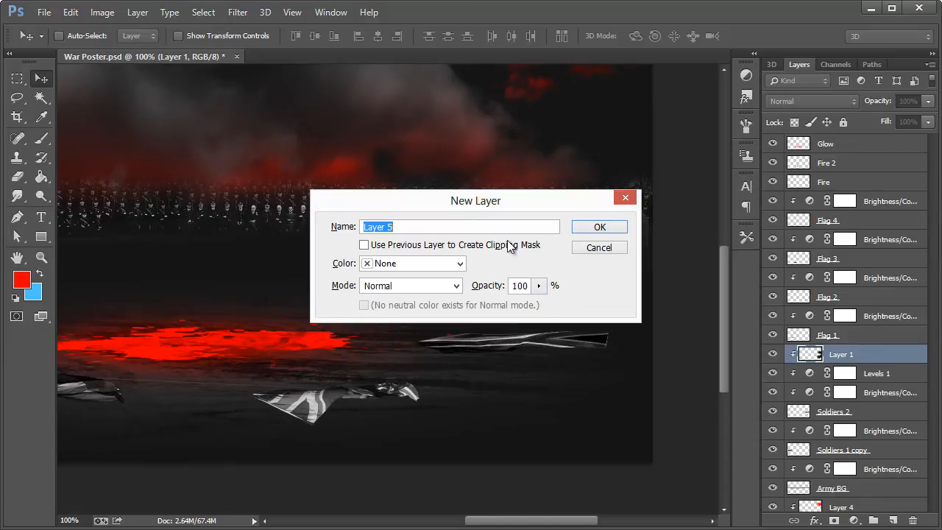
type("highlight")
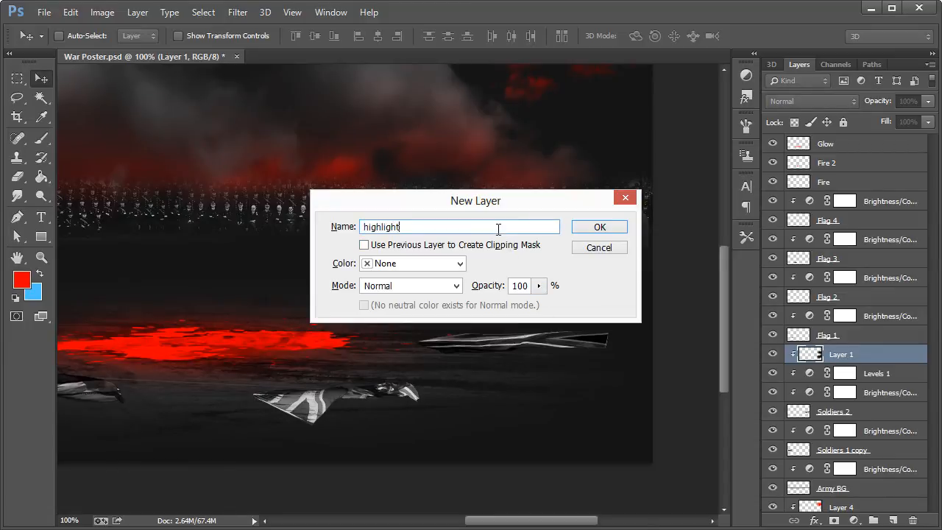
left_click(497, 248)
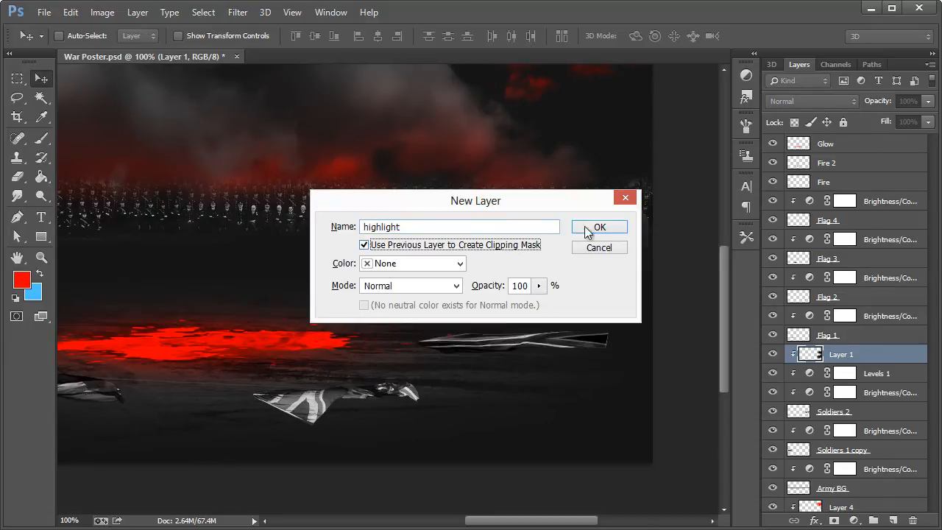
left_click(588, 228)
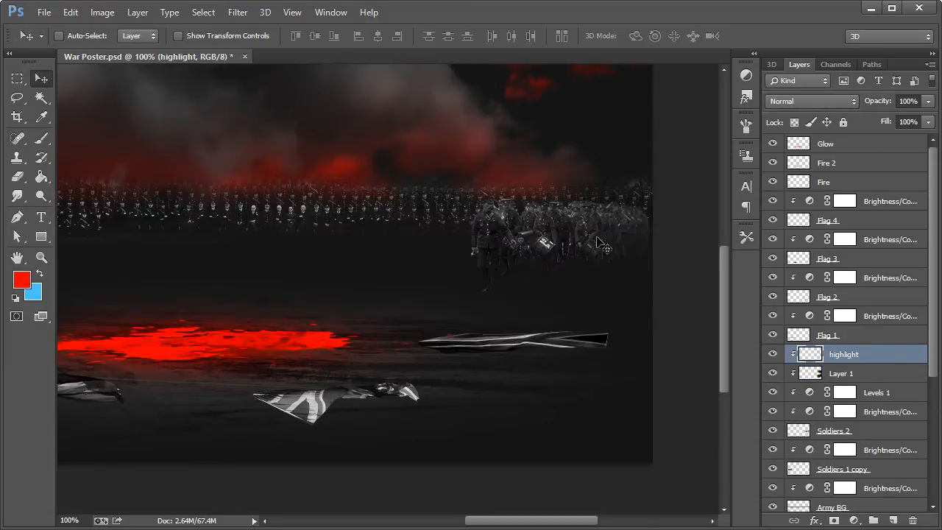
Step: Set the soft round brush to a size of 26 px for painting the highlights
left_click(41, 257)
left_click(41, 138)
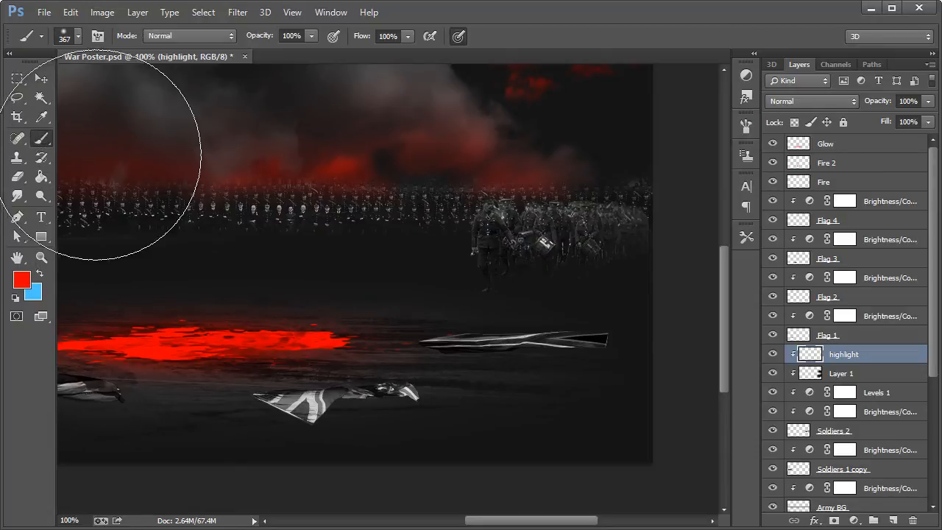
left_click(78, 36)
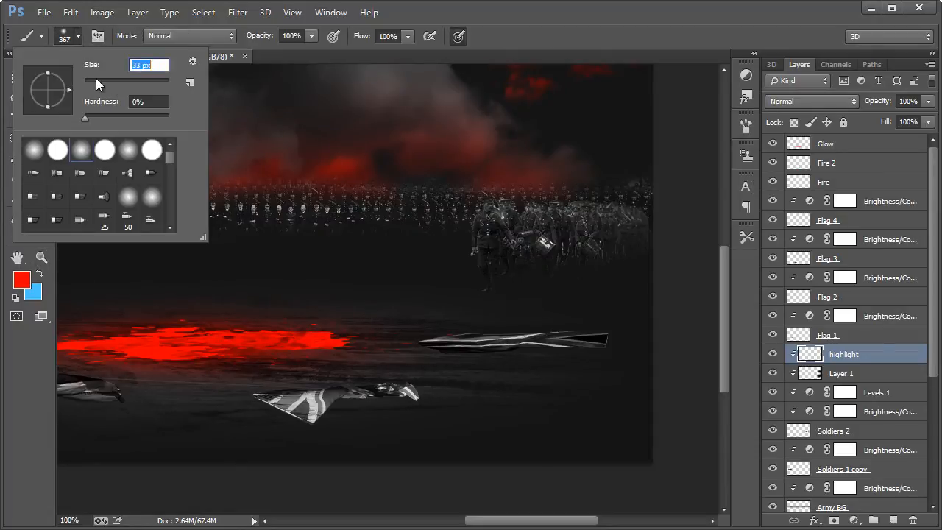
left_click(91, 78)
type("26")
key("Return")
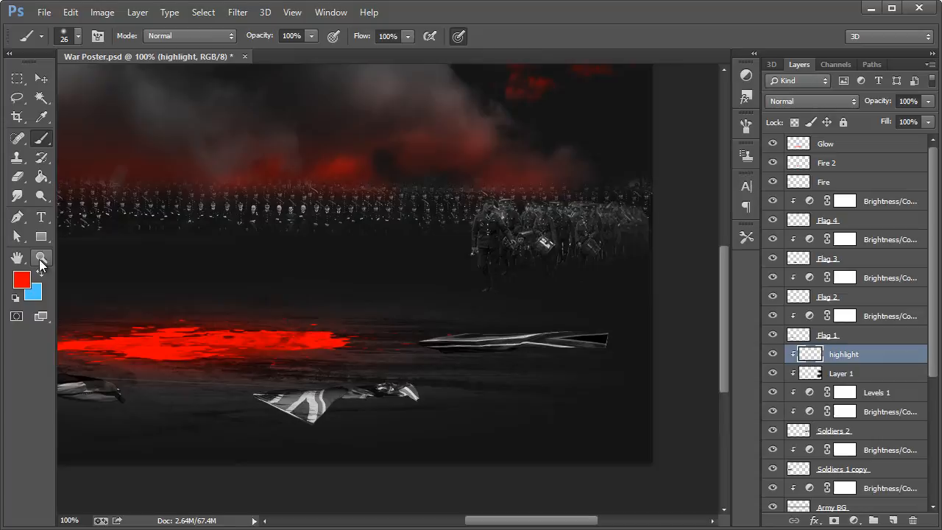
Step: Set the highlight layer to Overlay and paint red light along the leading soldier's fire-facing side and around his cap
left_click(812, 103)
left_click(810, 293)
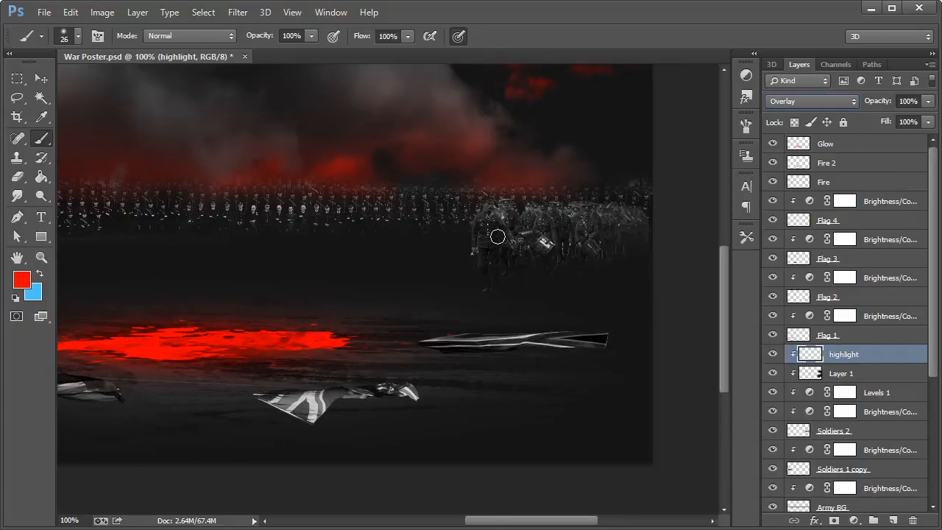
mouse_move(468, 234)
left_mouse_down()
mouse_move(470, 295)
mouse_move(476, 270)
left_mouse_up()
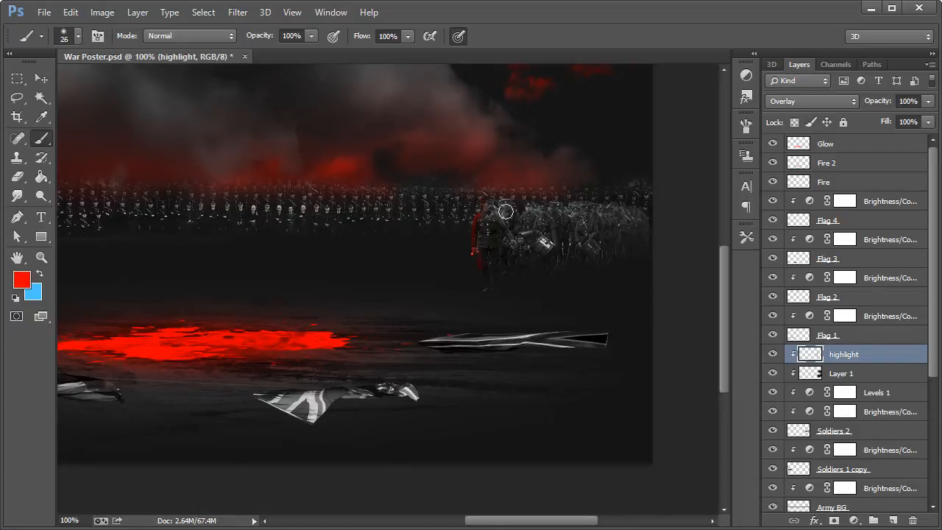
left_click_drag(505, 211, 495, 203)
Step: Paint a red rim along the caps of the soldiers behind the leader with a 13 px brush
key("z")
left_click(567, 245)
left_click(604, 232)
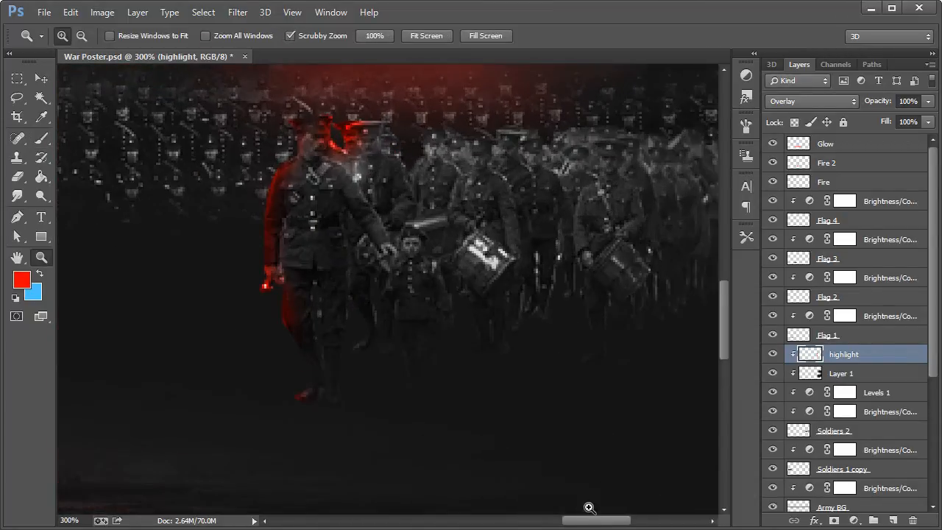
mouse_move(595, 523)
left_mouse_down()
mouse_move(621, 523)
mouse_move(590, 525)
left_mouse_up()
scroll(120, 265, "up", 2)
left_click(23, 174)
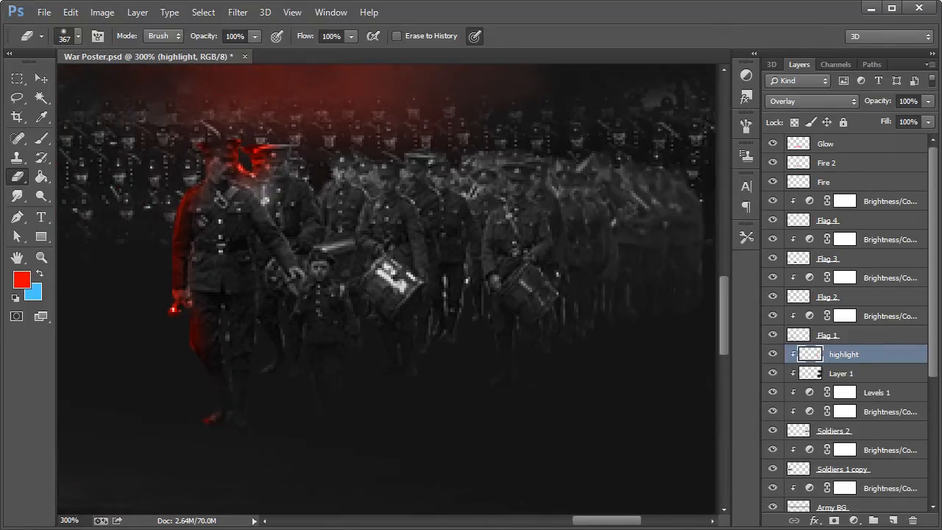
left_click(41, 139)
left_click(78, 36)
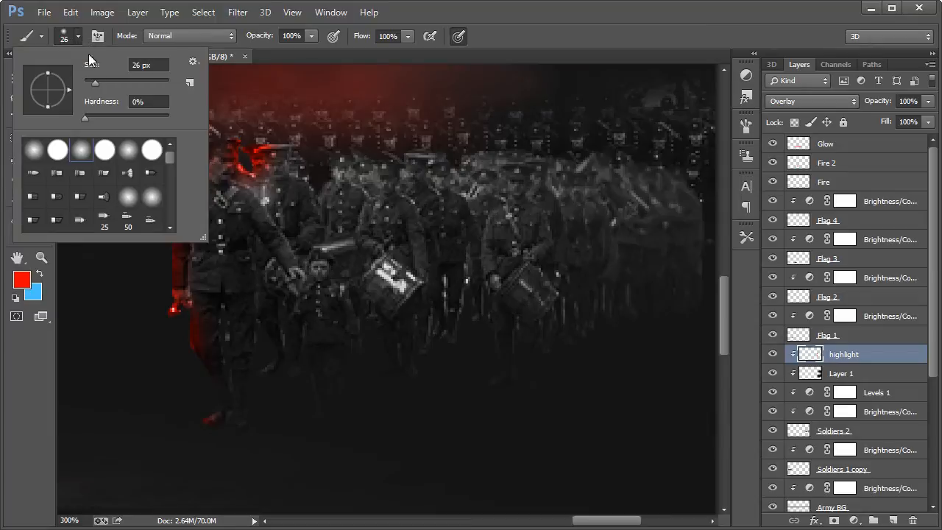
left_click_drag(94, 81, 90, 81)
left_click(408, 20)
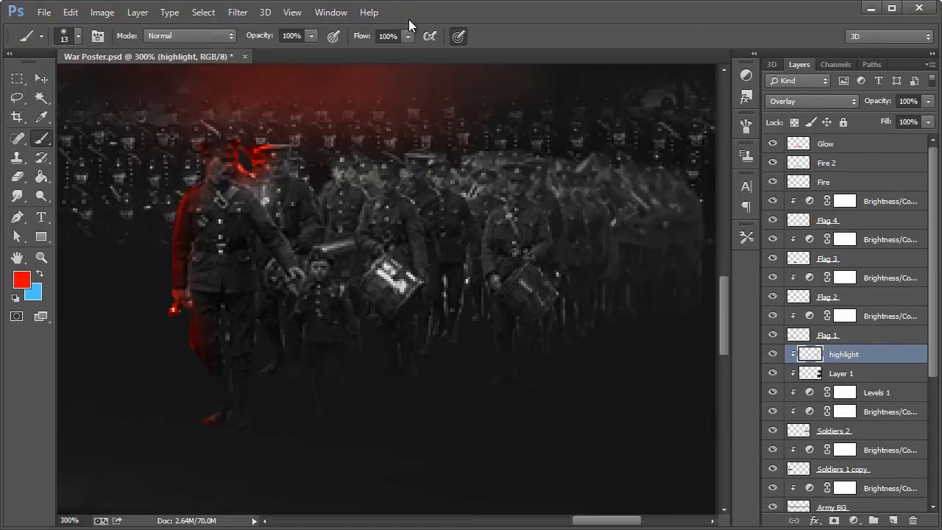
mouse_move(311, 156)
left_mouse_down()
mouse_move(317, 184)
mouse_move(294, 140)
mouse_move(458, 155)
mouse_move(588, 149)
mouse_move(489, 145)
mouse_move(555, 142)
mouse_move(651, 156)
left_mouse_up()
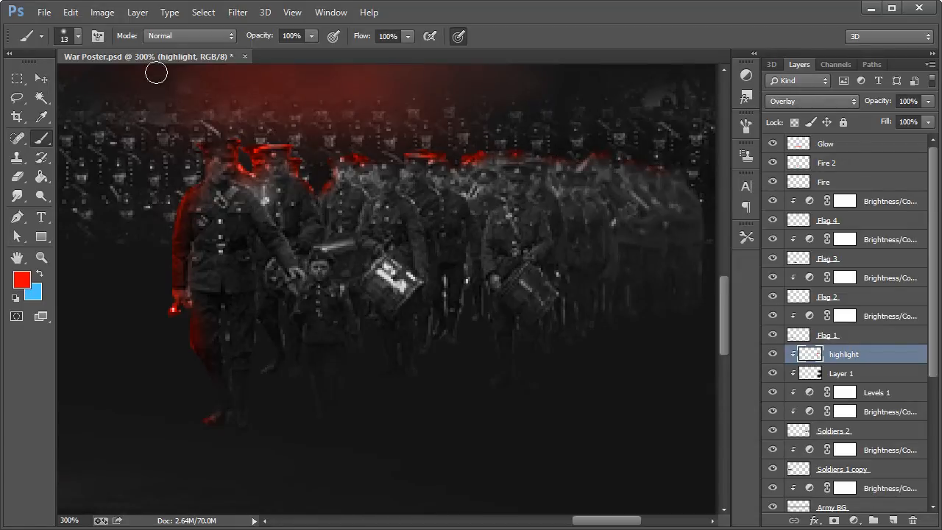
Step: Paint a red edge down the front drummer's face, shoulder and arm on the fire-facing side with a 6 px brush
left_click(77, 36)
left_click_drag(90, 82, 87, 82)
left_click(466, 36)
mouse_move(378, 167)
left_mouse_down()
mouse_move(381, 183)
mouse_move(359, 236)
left_mouse_up()
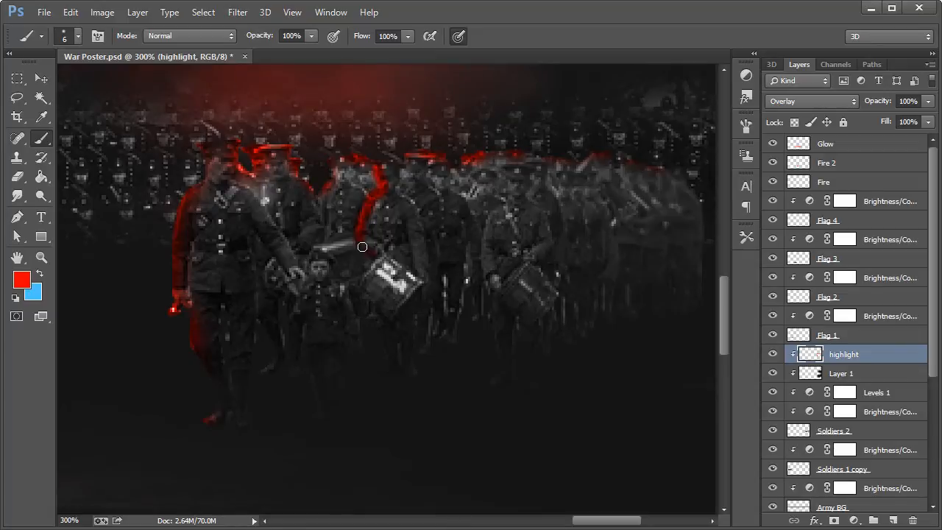
Step: Paint thin red edges on the fire-facing sides of the remaining soldiers' faces and the second drummer's arm with a 4 px brush
left_click(78, 36)
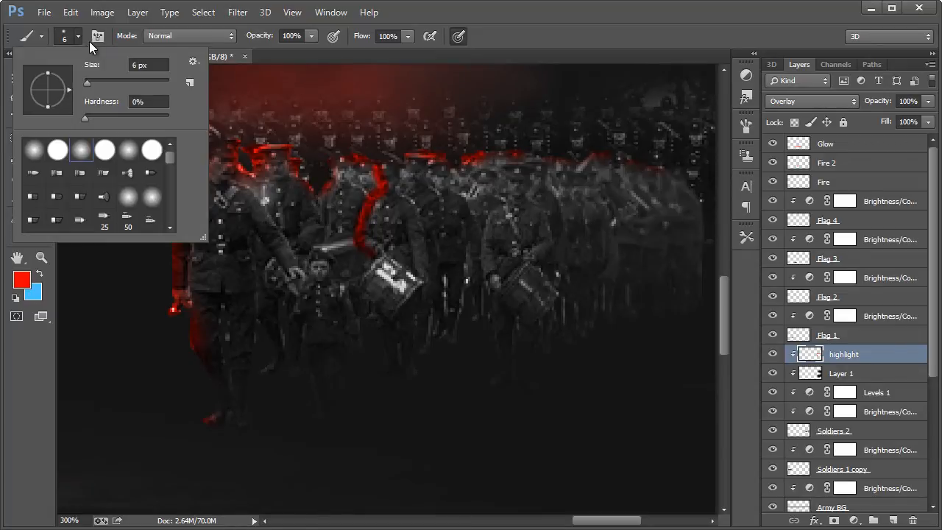
left_click(133, 65)
type("4")
key("Return")
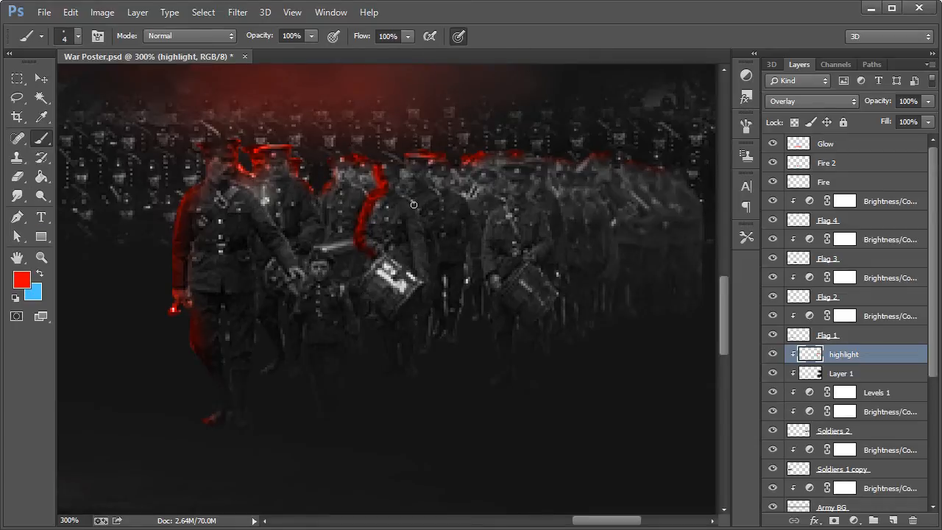
left_click_drag(333, 163, 329, 191)
mouse_move(408, 159)
left_mouse_down()
mouse_move(403, 192)
mouse_move(430, 198)
mouse_move(434, 170)
mouse_move(431, 188)
mouse_move(447, 194)
mouse_move(479, 189)
left_mouse_up()
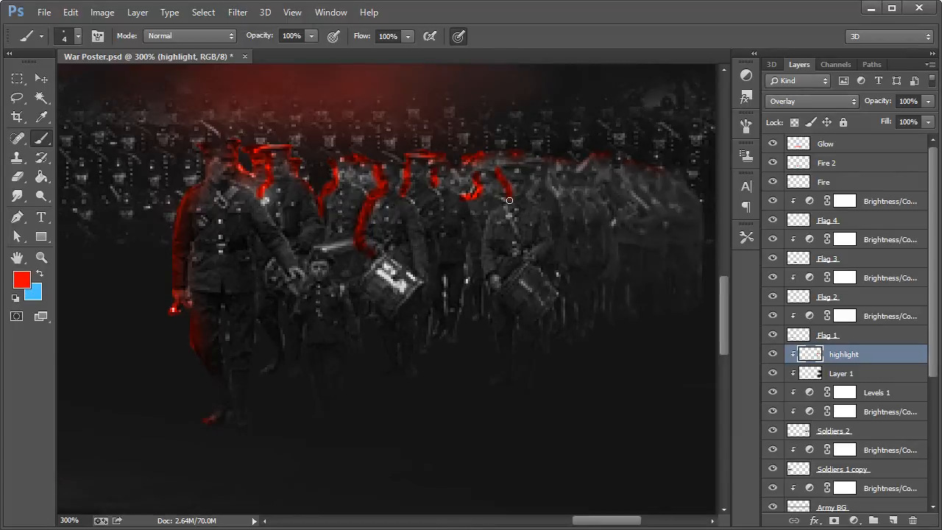
left_click_drag(482, 237, 485, 246)
left_click_drag(560, 176, 561, 196)
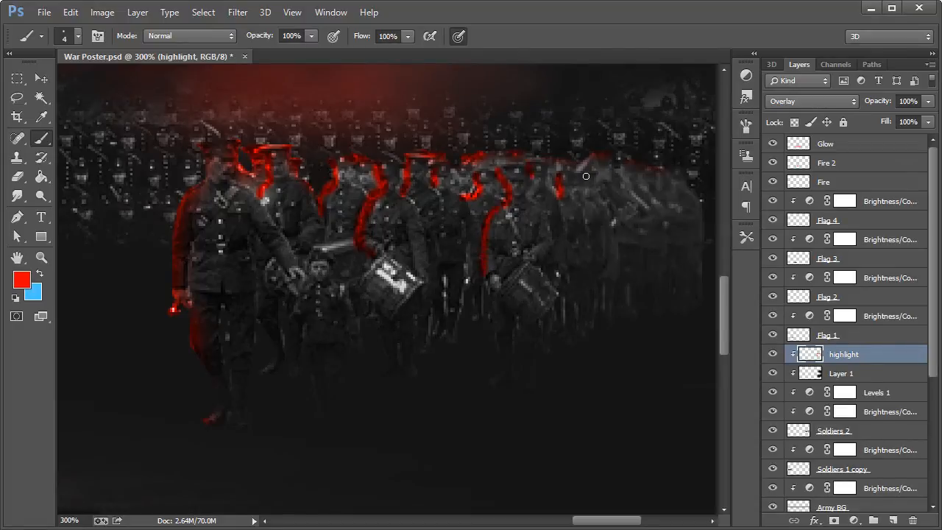
left_click_drag(582, 189, 583, 200)
left_click_drag(621, 162, 622, 184)
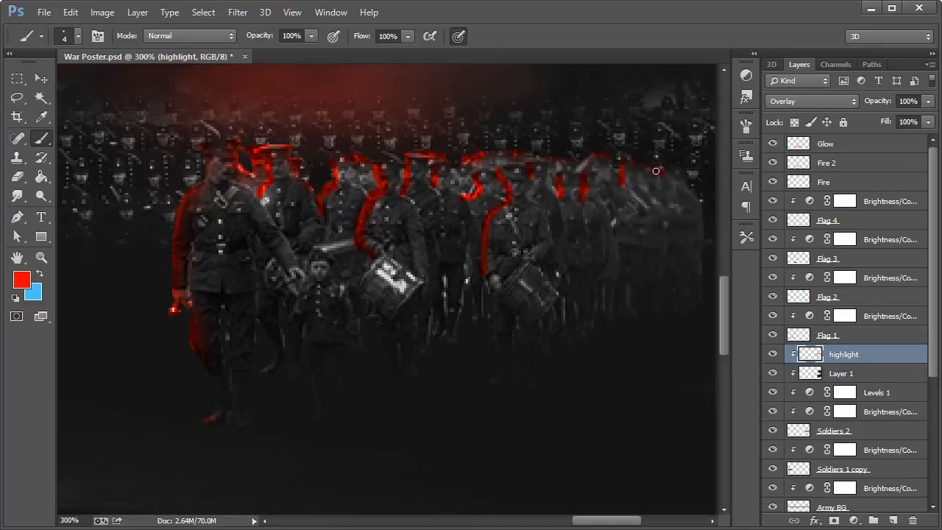
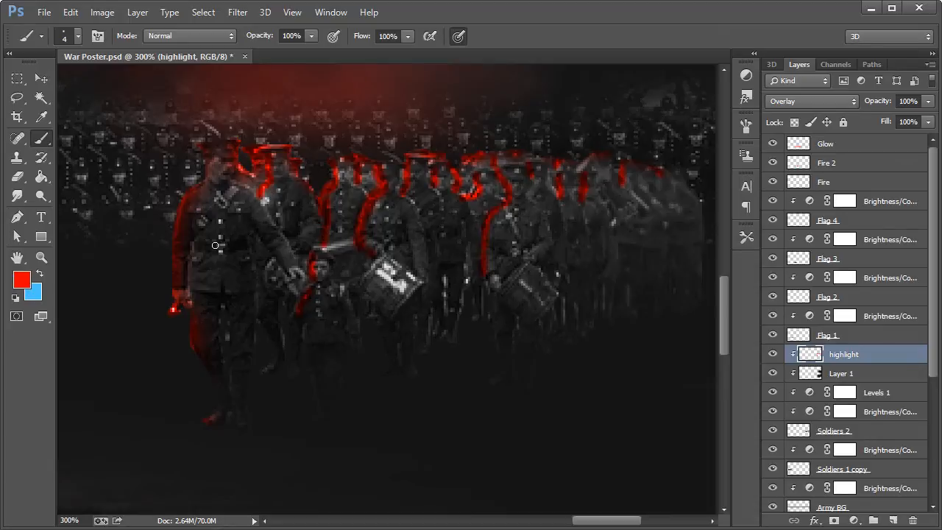
Step: Paint a red edge along the leading soldier's other leg and boot on the highlight layer
left_click_drag(237, 421, 234, 389)
left_click(41, 256)
right_click(256, 271)
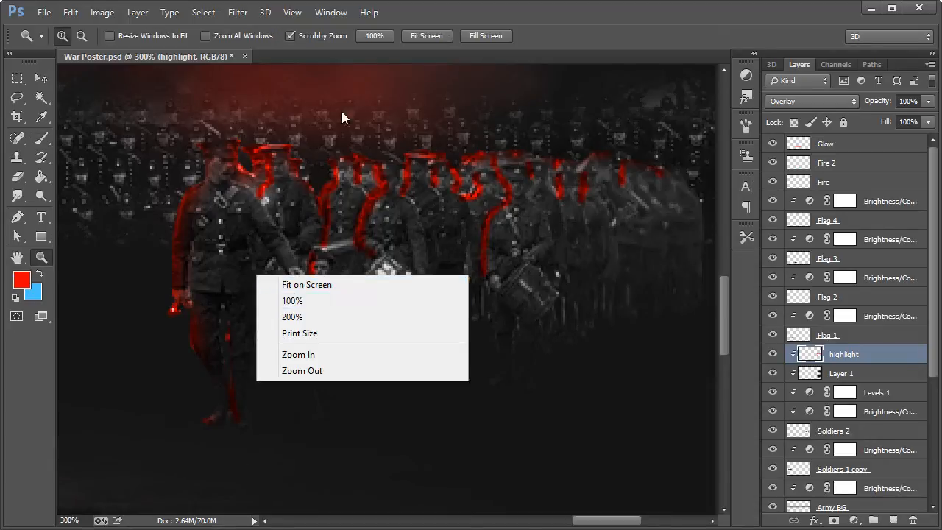
left_click(396, 14)
left_click(375, 253, "alt")
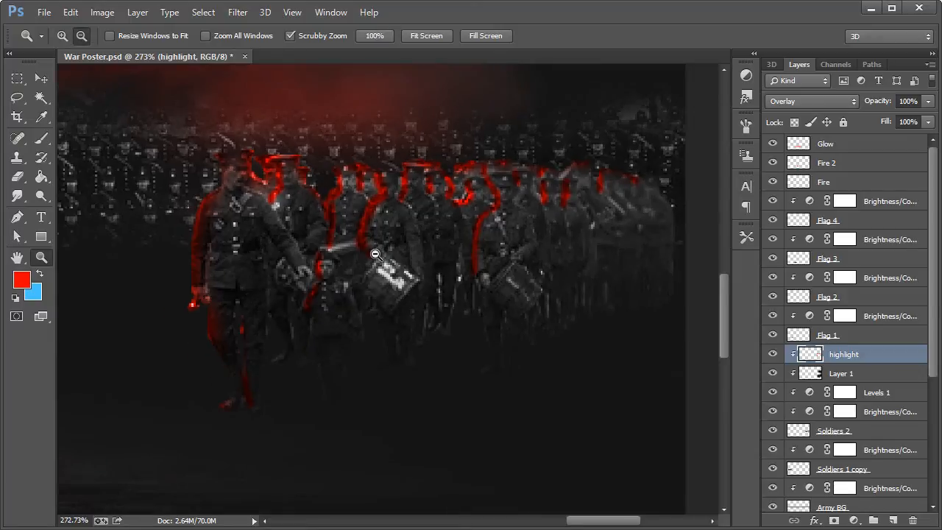
left_click_drag(375, 253, 376, 253)
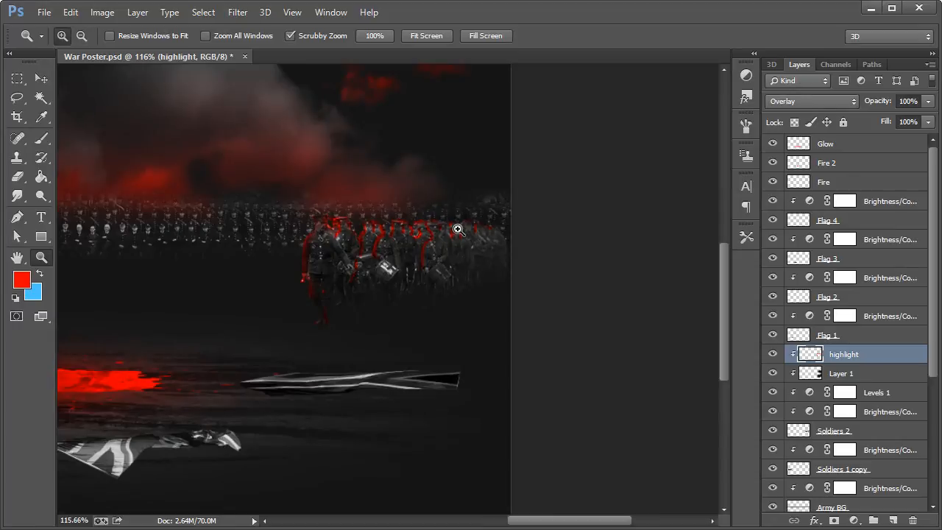
Step: Soften the red highlights on the soldiers farther behind the leader with the Eraser at 41% opacity
left_click(18, 178)
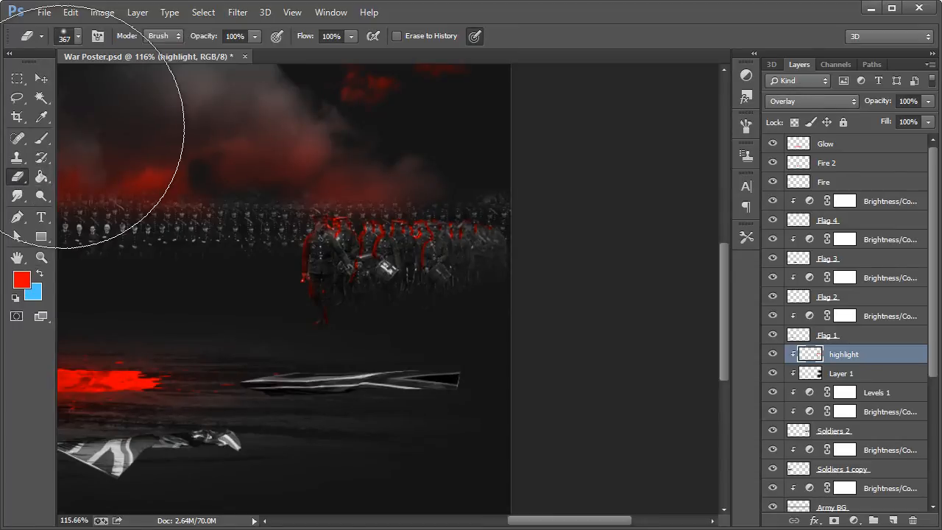
left_click(252, 36)
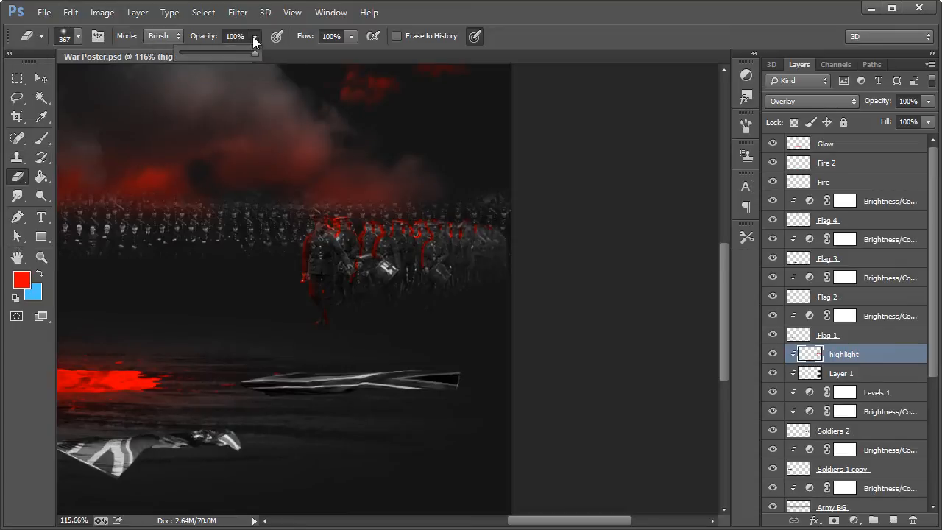
left_click_drag(220, 53, 211, 55)
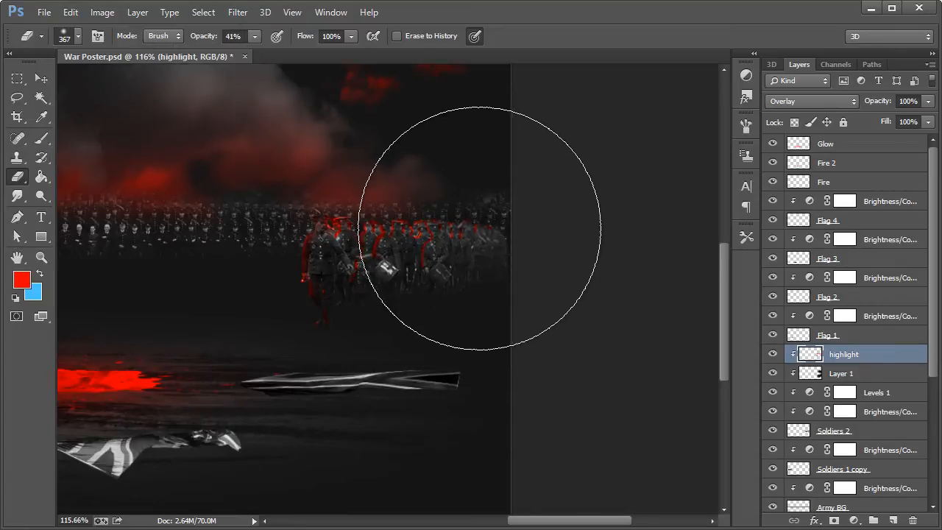
mouse_move(517, 216)
left_mouse_down()
mouse_move(460, 148)
mouse_move(450, 195)
mouse_move(420, 229)
mouse_move(389, 237)
mouse_move(468, 278)
left_mouse_up()
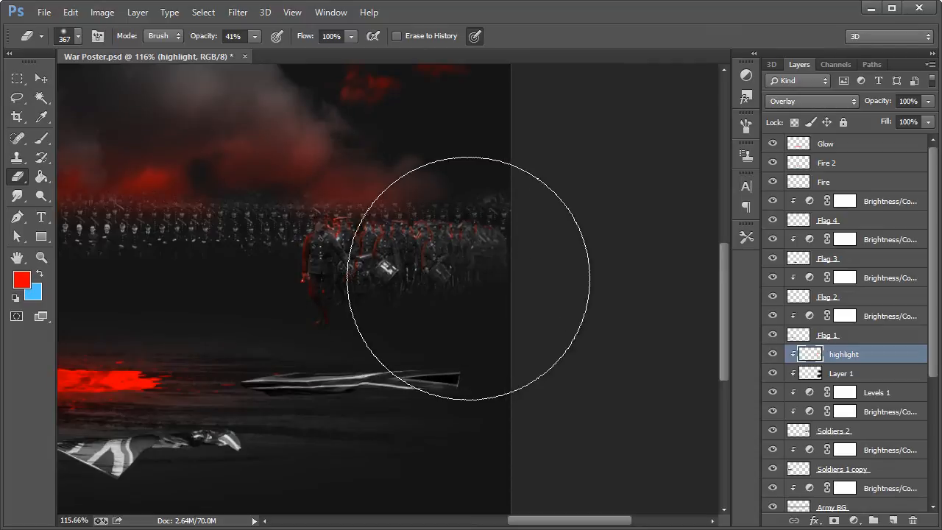
left_click(924, 102)
left_click(925, 105)
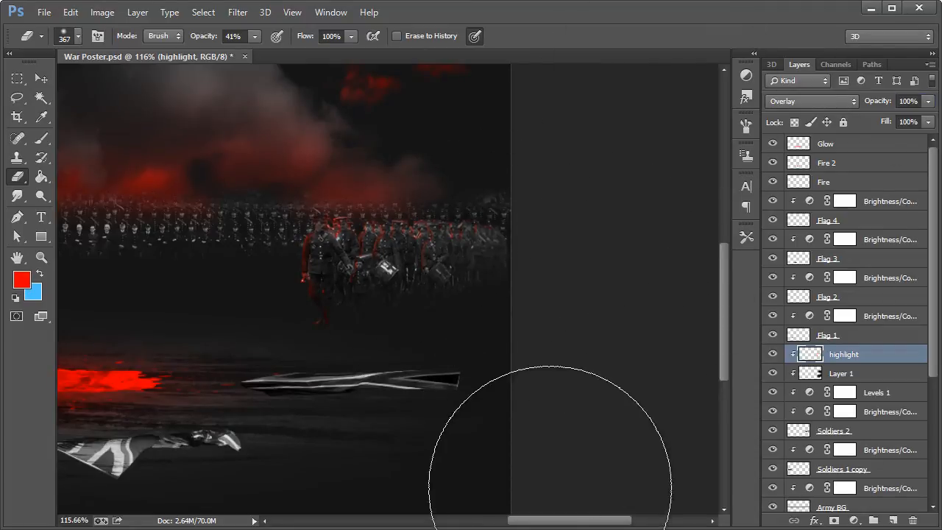
Step: Bring the rifle-carrying soldiers into close view and set the Brush tool to a soft 20 px tip
left_click_drag(571, 523, 443, 520)
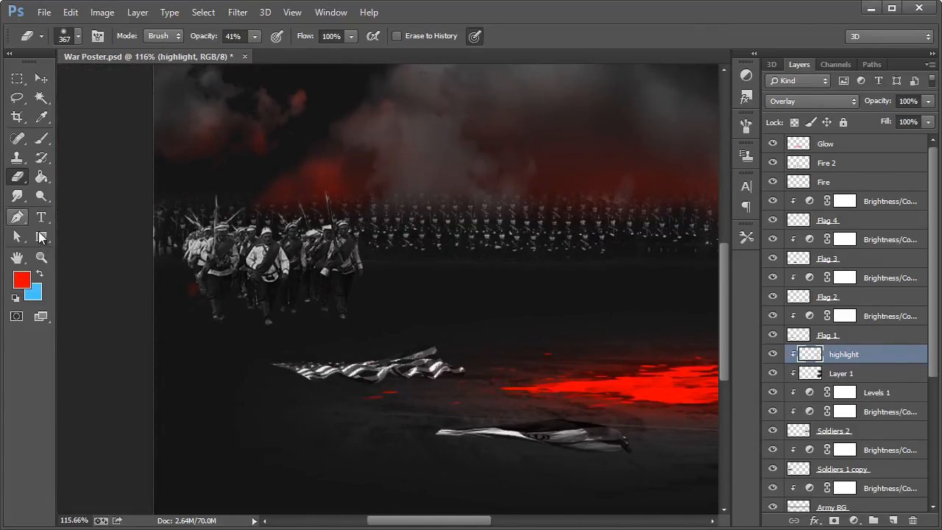
left_click(42, 257)
left_click(284, 297)
left_click(218, 242)
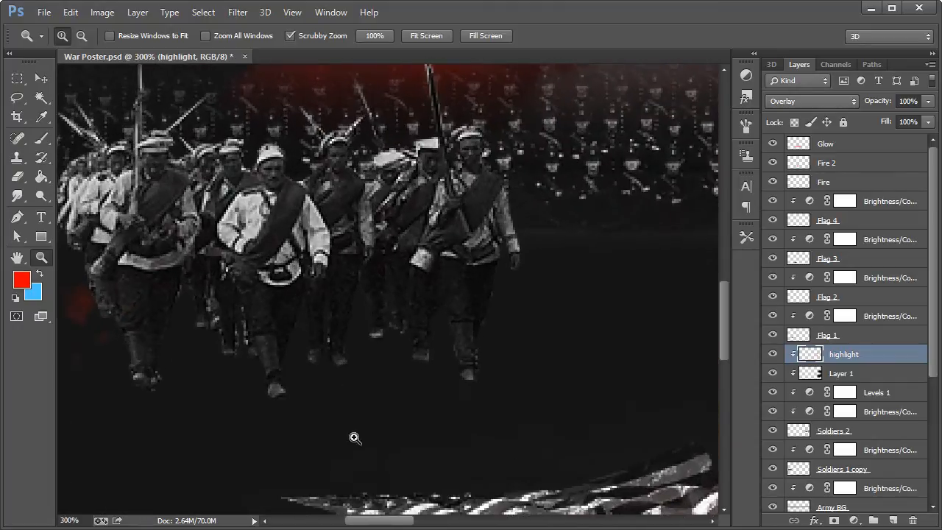
left_click_drag(378, 521, 368, 520)
scroll(400, 434, "up", 5)
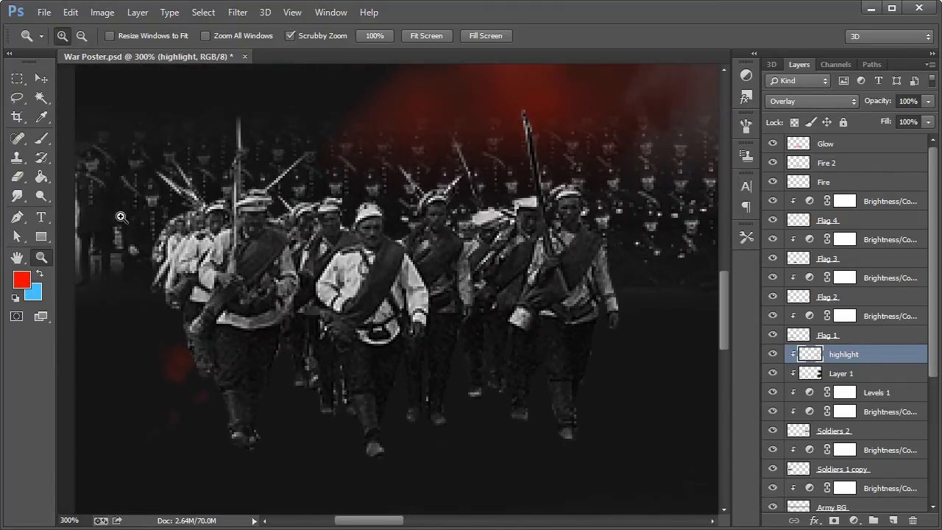
left_click(41, 138)
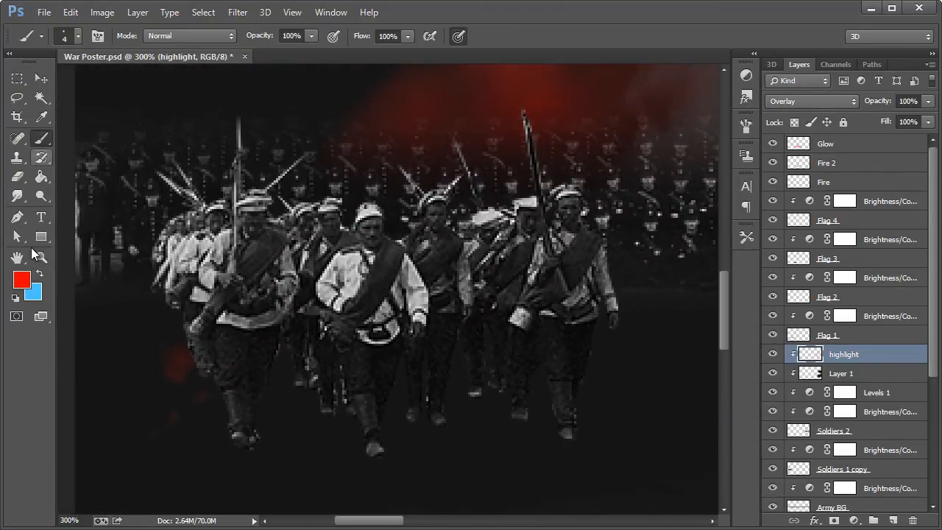
left_click(78, 36)
left_click_drag(89, 79, 93, 80)
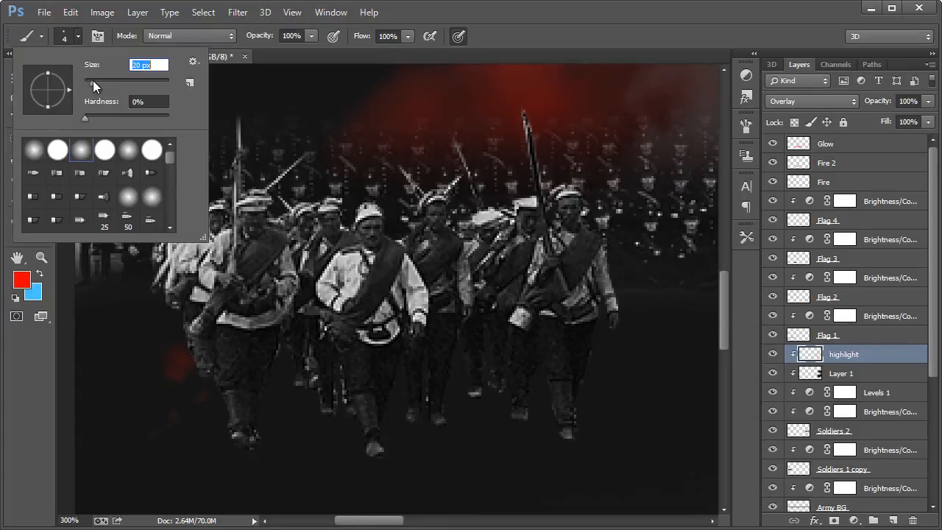
left_click(538, 14)
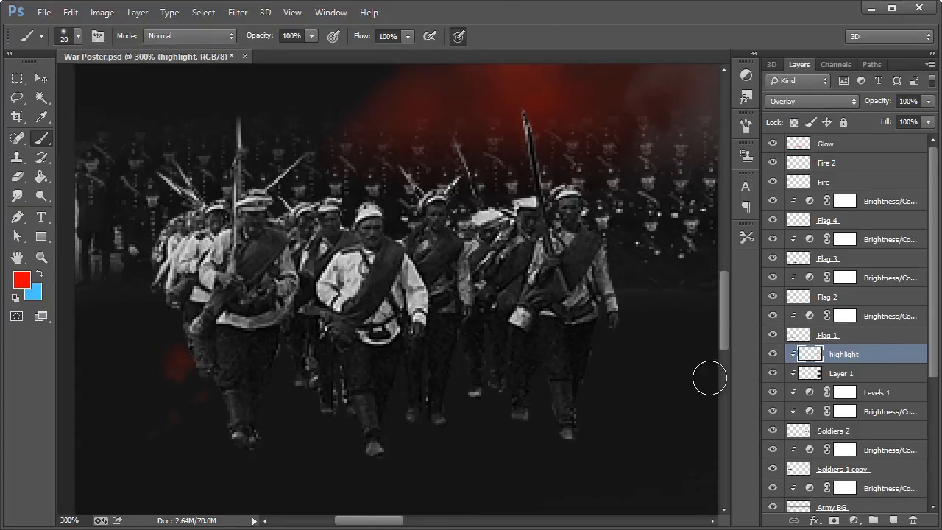
Step: Create a new layer above the Soldiers 1 copy layer's Brightness/Contrast adjustment, clipped to the layer below
scroll(827, 404, "down", 3)
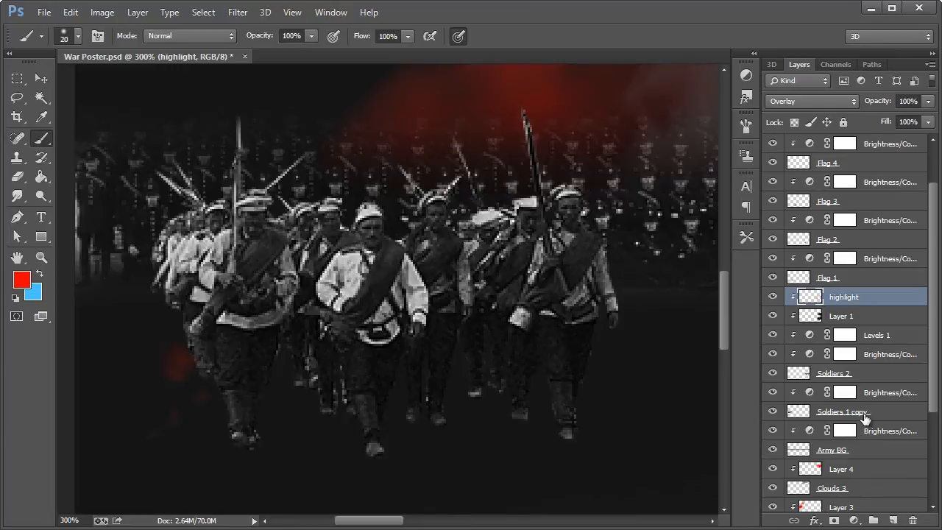
left_click(845, 392)
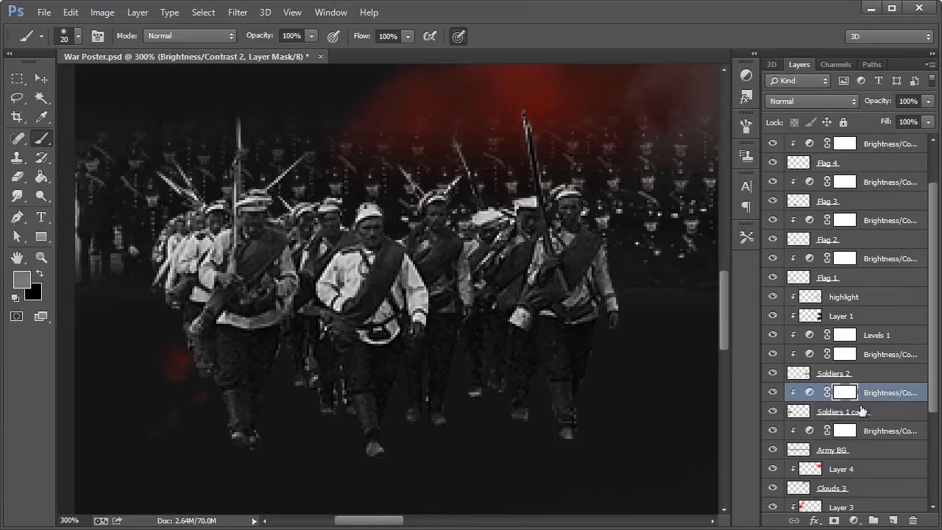
key("ctrl+shift+n")
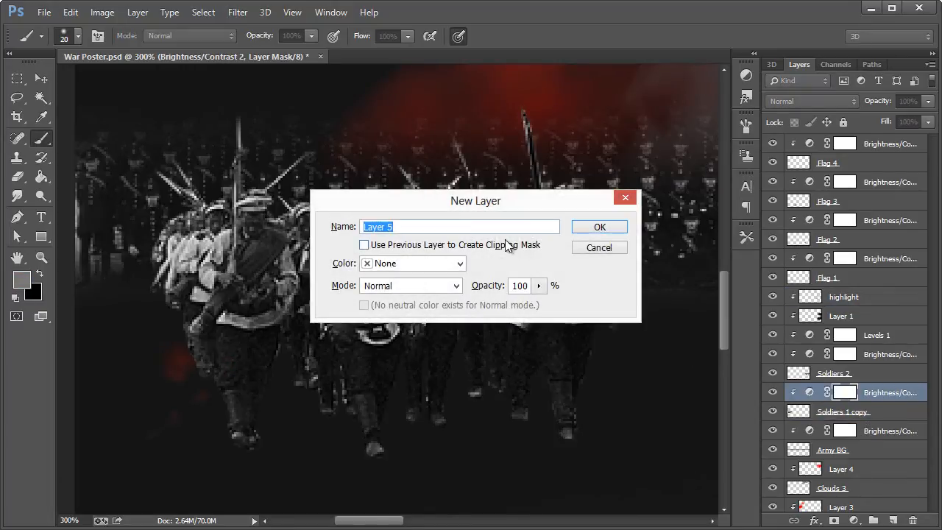
left_click(506, 245)
left_click(581, 228)
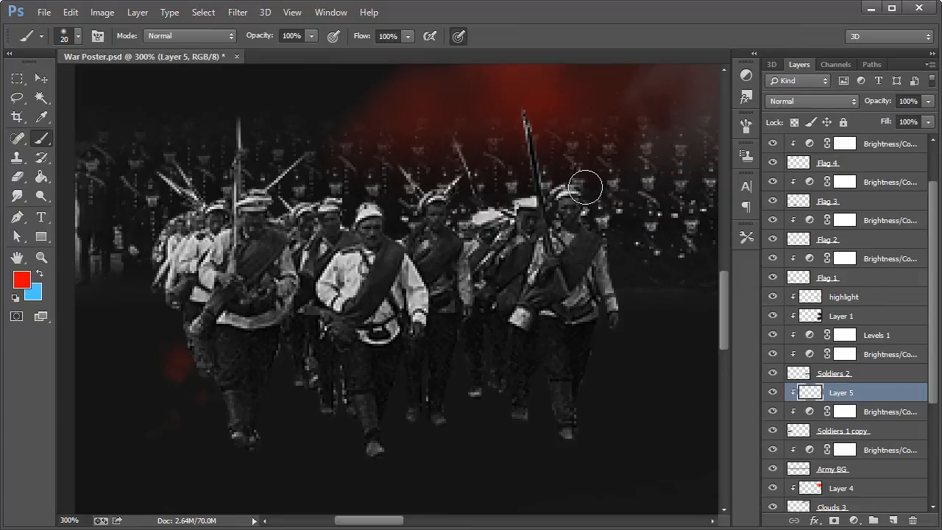
Step: Set the new clipped layer to Overlay and paint red light on the soldier nearest the fire, along his cap, face and arm
left_click_drag(578, 192, 583, 210)
left_click(815, 102)
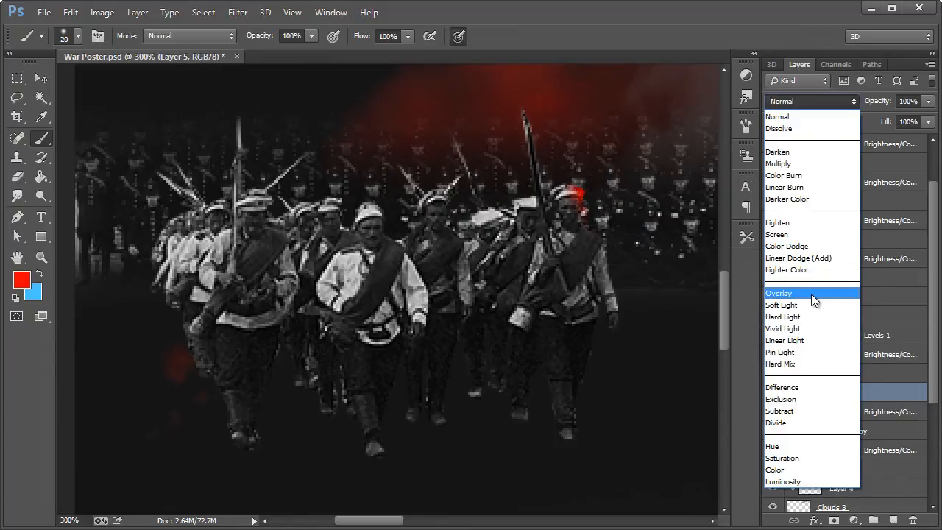
left_click(811, 293)
mouse_move(595, 193)
left_mouse_down()
mouse_move(622, 250)
mouse_move(634, 310)
left_mouse_up()
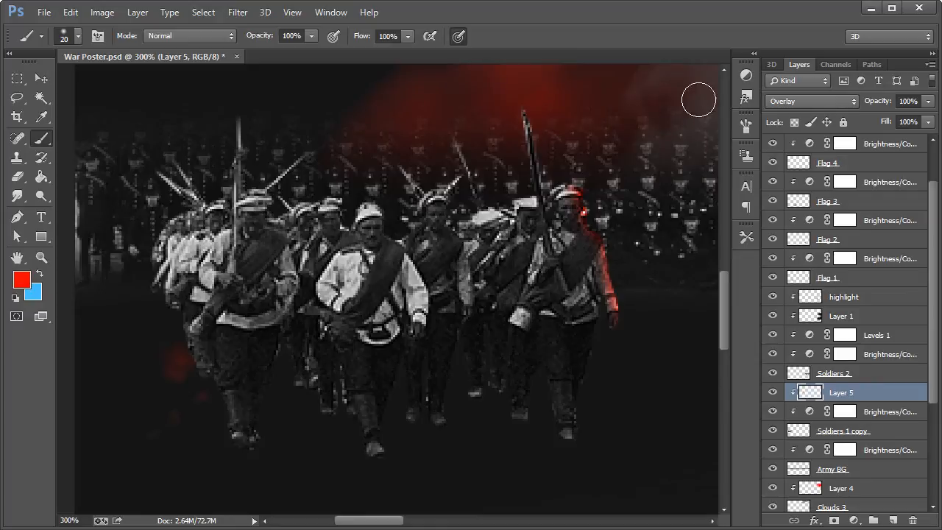
Step: Paint red light over the caps and raised rifles of the other soldiers in the group
mouse_move(539, 184)
left_mouse_down()
mouse_move(490, 197)
mouse_move(471, 180)
mouse_move(457, 144)
left_mouse_up()
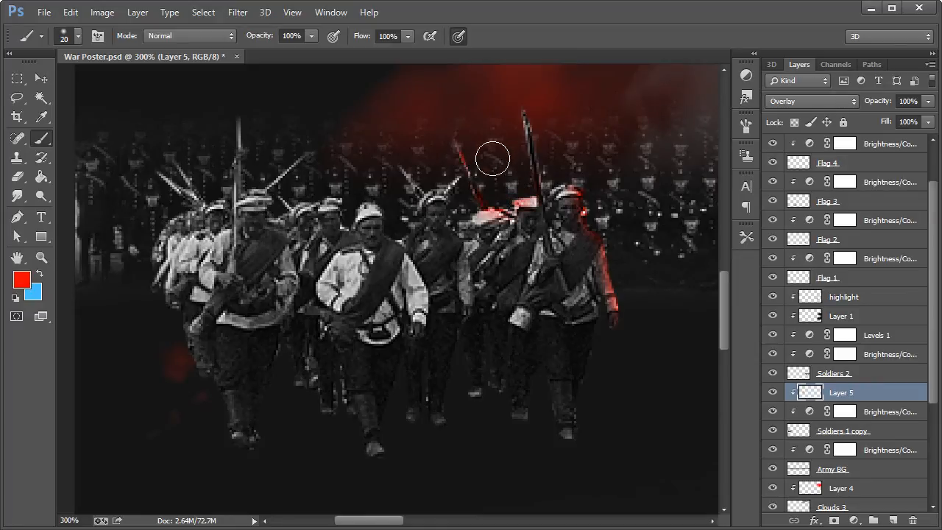
mouse_move(523, 112)
left_mouse_down()
mouse_move(525, 130)
mouse_move(544, 139)
mouse_move(542, 184)
left_mouse_up()
mouse_move(435, 180)
left_mouse_down()
mouse_move(402, 160)
mouse_move(392, 228)
mouse_move(374, 193)
mouse_move(358, 181)
mouse_move(338, 191)
mouse_move(306, 158)
mouse_move(275, 190)
mouse_move(244, 117)
mouse_move(263, 160)
left_mouse_up()
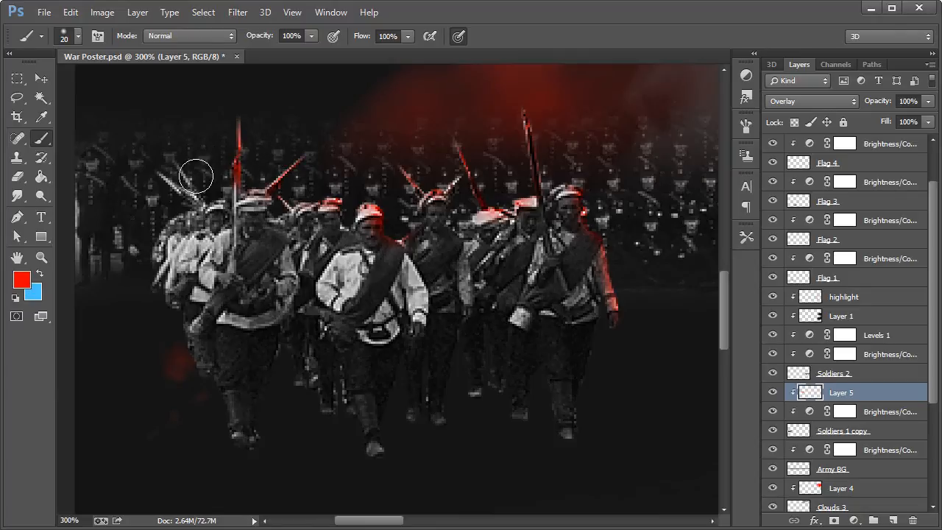
mouse_move(195, 175)
left_mouse_down()
mouse_move(155, 159)
mouse_move(214, 201)
mouse_move(218, 192)
mouse_move(195, 197)
mouse_move(269, 189)
mouse_move(291, 211)
mouse_move(279, 227)
mouse_move(301, 191)
left_mouse_up()
Step: Paint thin red edges on the fire-facing faces, shoulders and arms of the middle soldiers with a 5 px brush
left_click(78, 36)
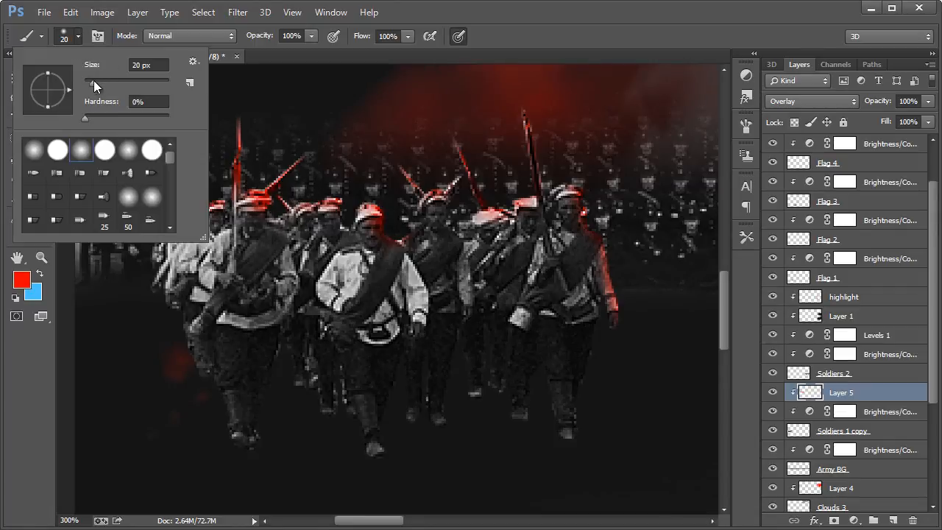
left_click_drag(93, 80, 85, 85)
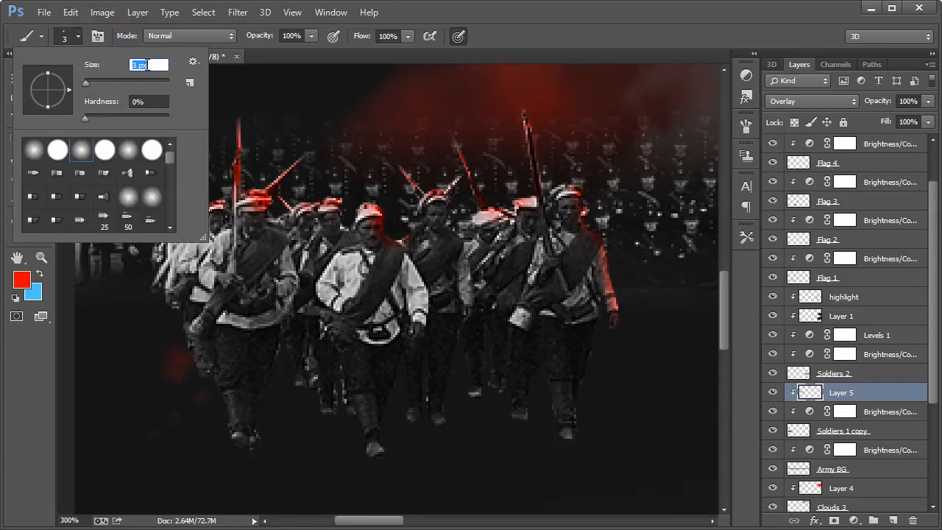
type("5")
left_click(517, 27)
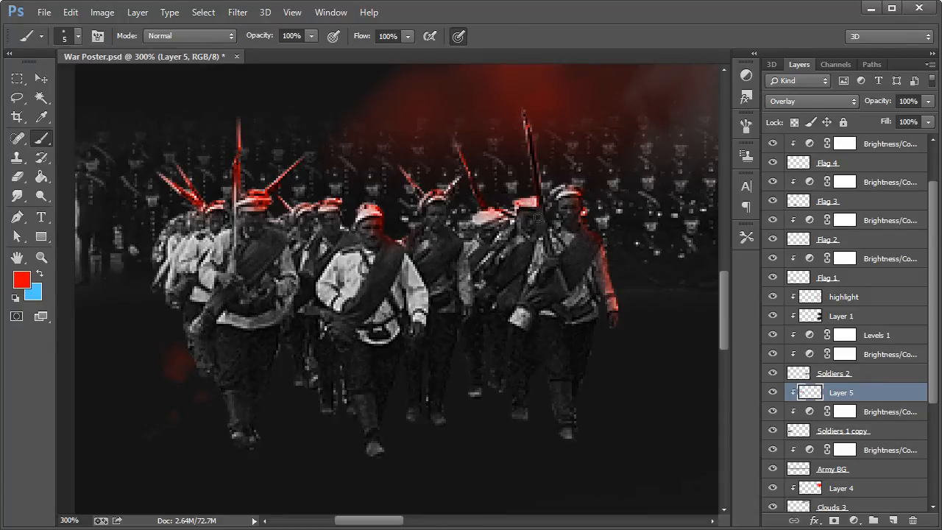
mouse_move(495, 214)
left_mouse_down()
mouse_move(506, 237)
mouse_move(447, 195)
mouse_move(444, 217)
mouse_move(470, 263)
mouse_move(472, 306)
left_mouse_up()
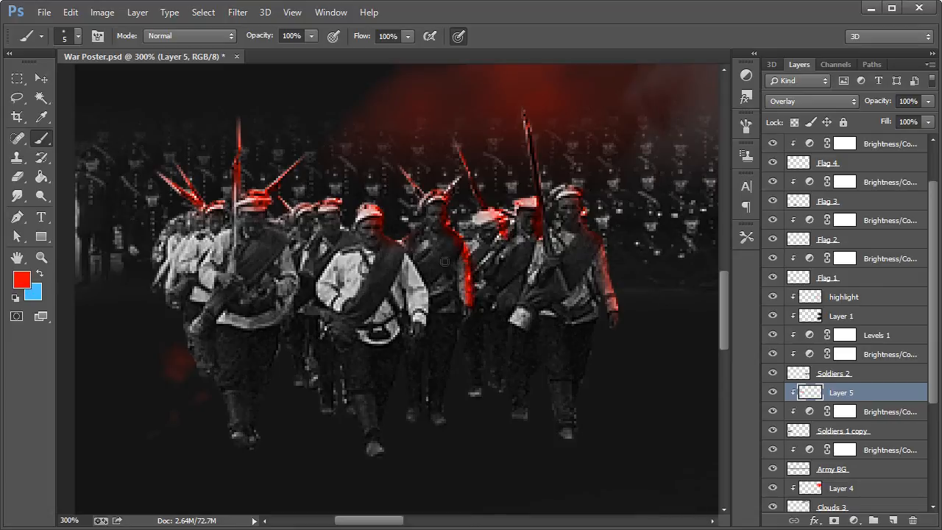
mouse_move(409, 248)
left_mouse_down()
mouse_move(429, 308)
mouse_move(428, 336)
left_mouse_up()
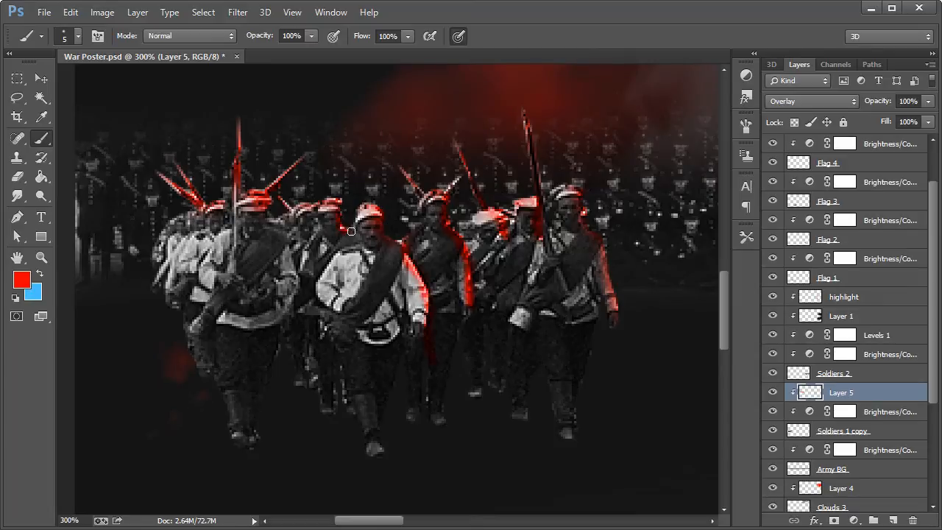
Step: Paint thin red edges on the remaining soldiers' faces, caps and shoulders and along the group's legs and boots
left_click_drag(310, 220, 317, 241)
mouse_move(269, 223)
left_mouse_down()
mouse_move(290, 230)
mouse_move(294, 241)
mouse_move(282, 237)
mouse_move(292, 256)
left_mouse_up()
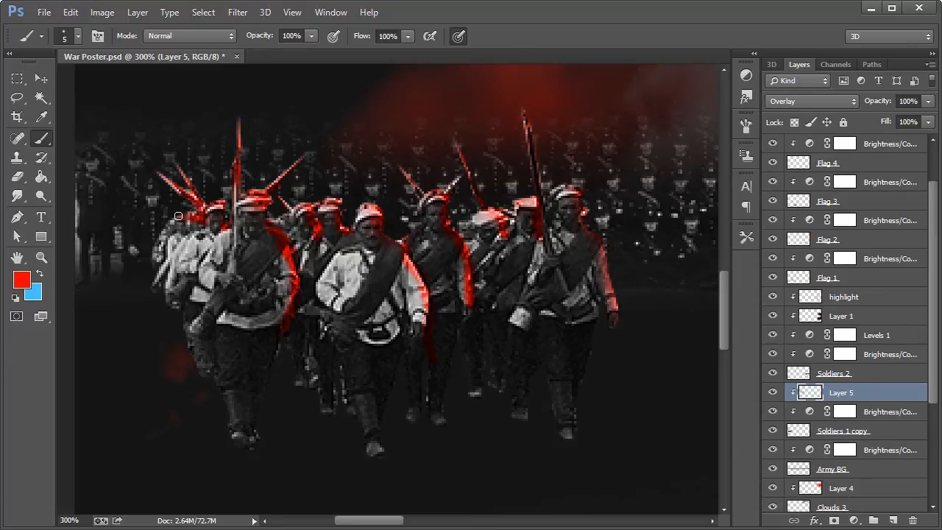
left_click_drag(178, 215, 167, 222)
left_click_drag(244, 392, 250, 445)
left_click_drag(311, 356, 320, 407)
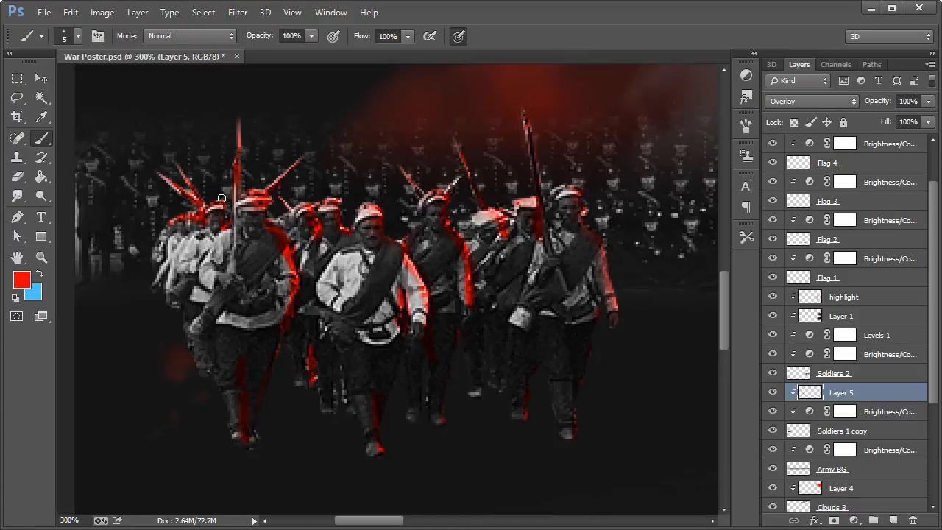
Step: Reduce the opacity of the rifle soldiers' red highlight layer to 69%
left_click(44, 257)
right_click(275, 263)
left_click(308, 359)
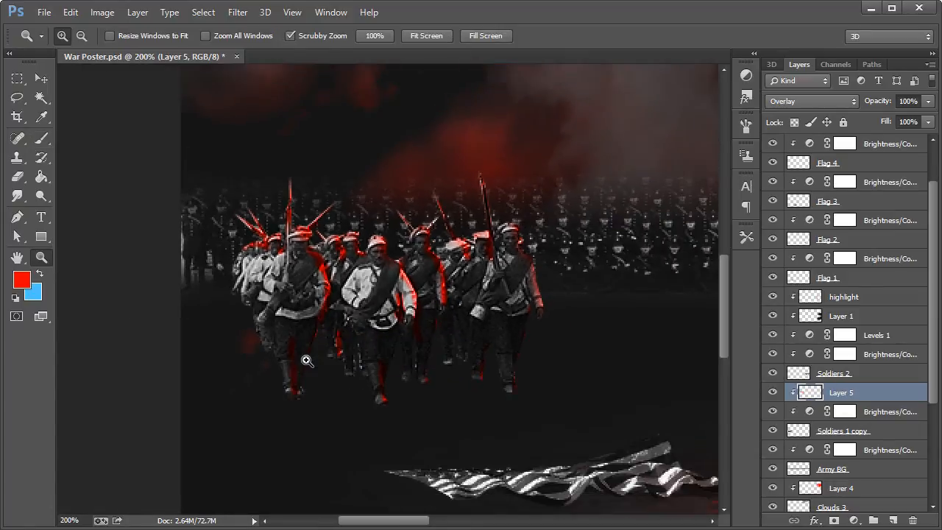
right_click(405, 275)
left_click(473, 371)
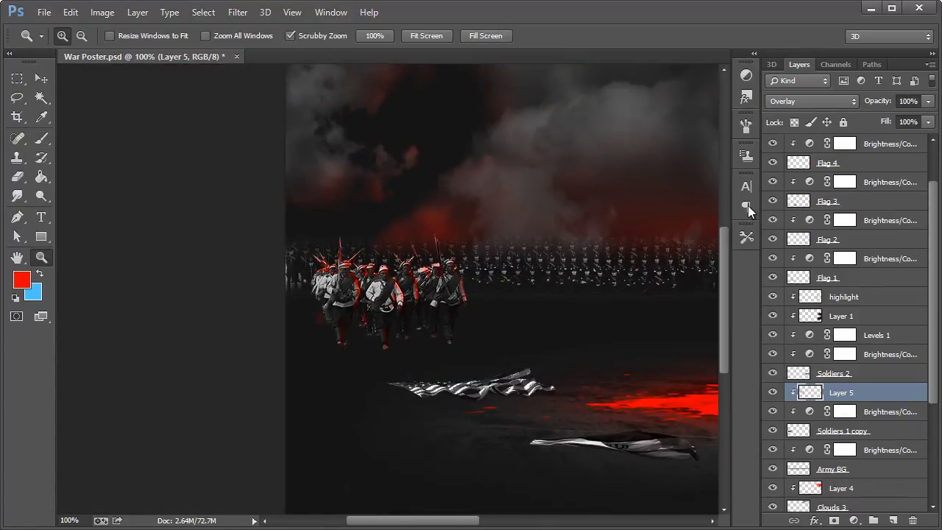
left_click(928, 101)
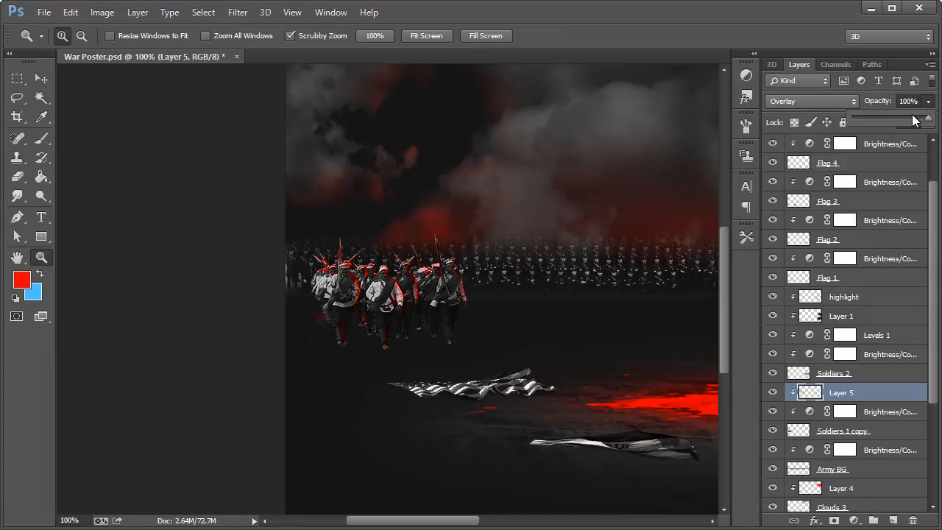
left_click_drag(921, 118, 905, 119)
Step: Save the War Poster.psd document
left_click_drag(461, 521, 530, 523)
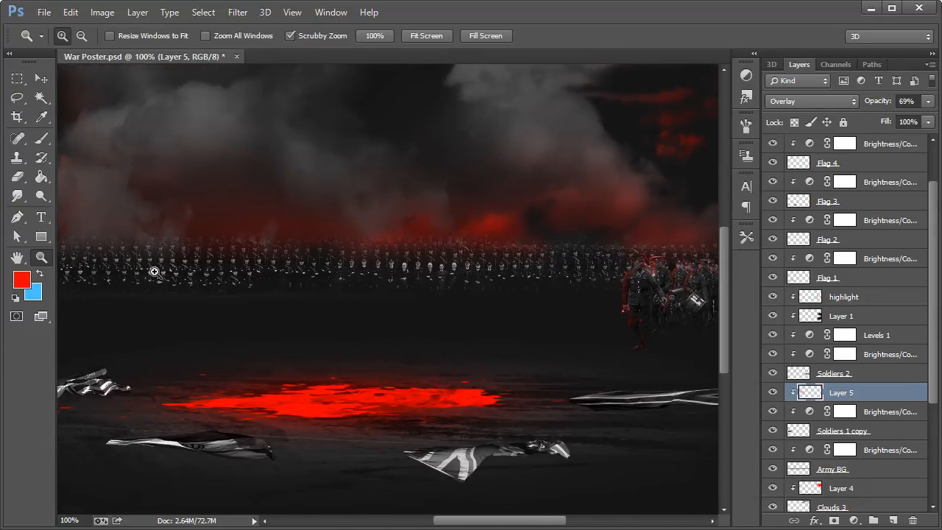
right_click(198, 265)
left_click(243, 363)
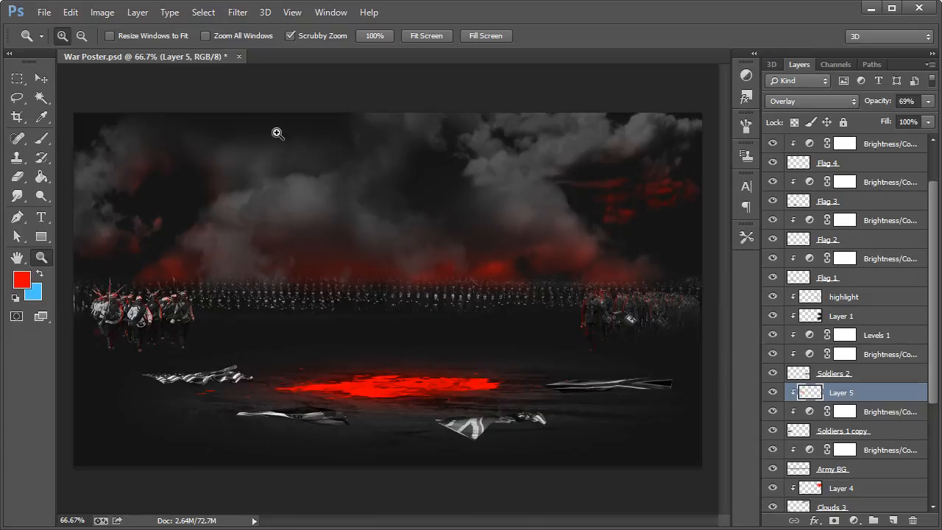
left_click(41, 78)
scroll(834, 492, "down", 5)
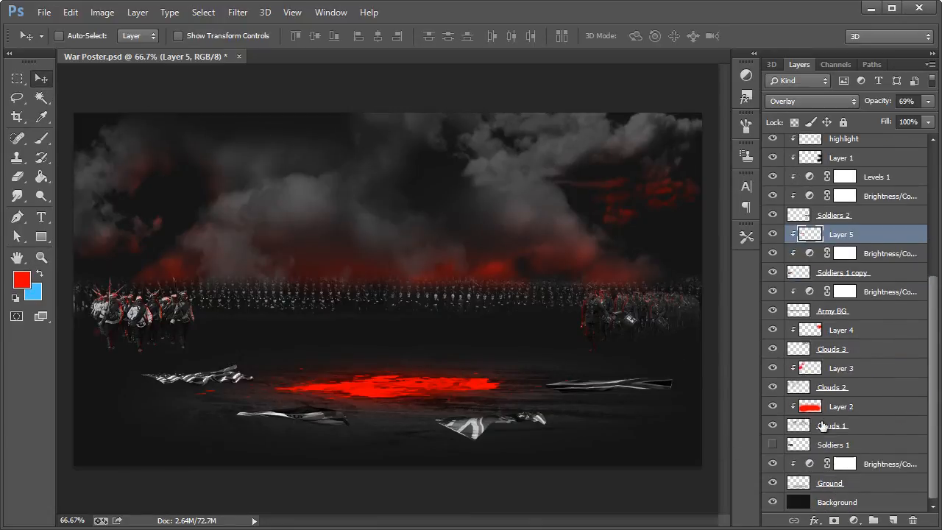
key("ctrl+s")
Step: Add a new layer above the Army BG layer's Brightness/Contrast adjustment, using the previous layer as clipping mask
left_click(305, 300)
left_click(775, 311)
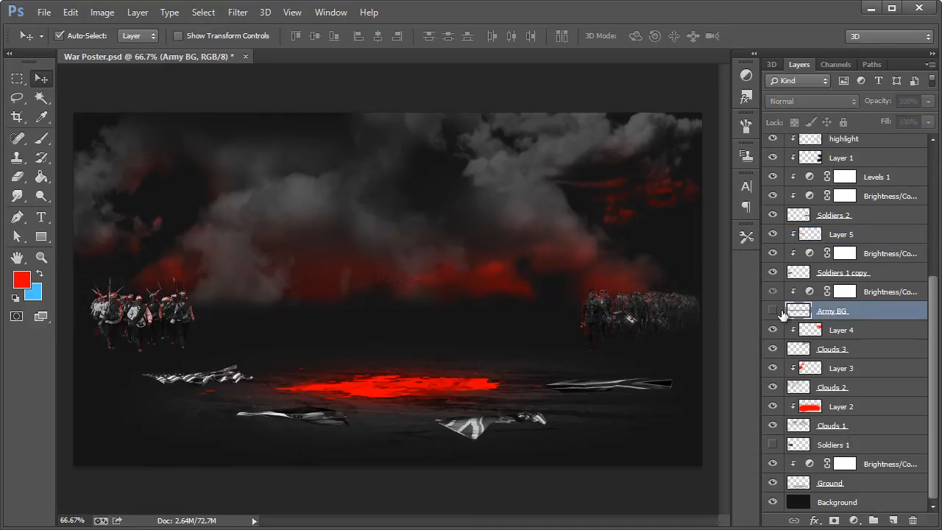
left_click(775, 310)
left_click(891, 289)
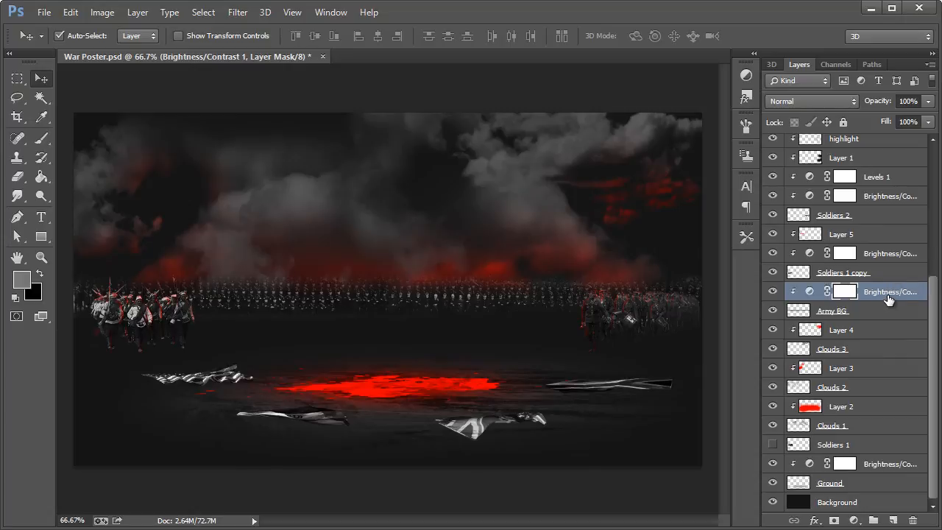
key("ctrl+shift+n")
key("alt+p")
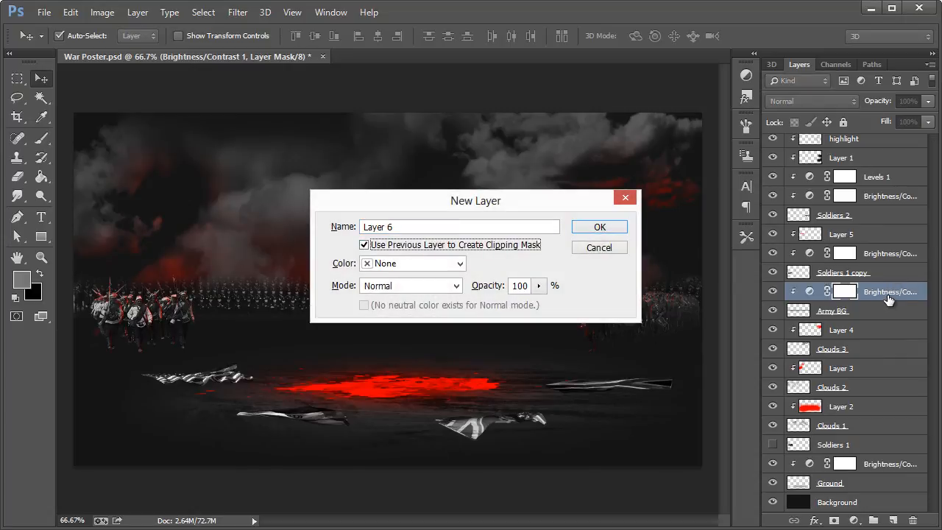
key("Return")
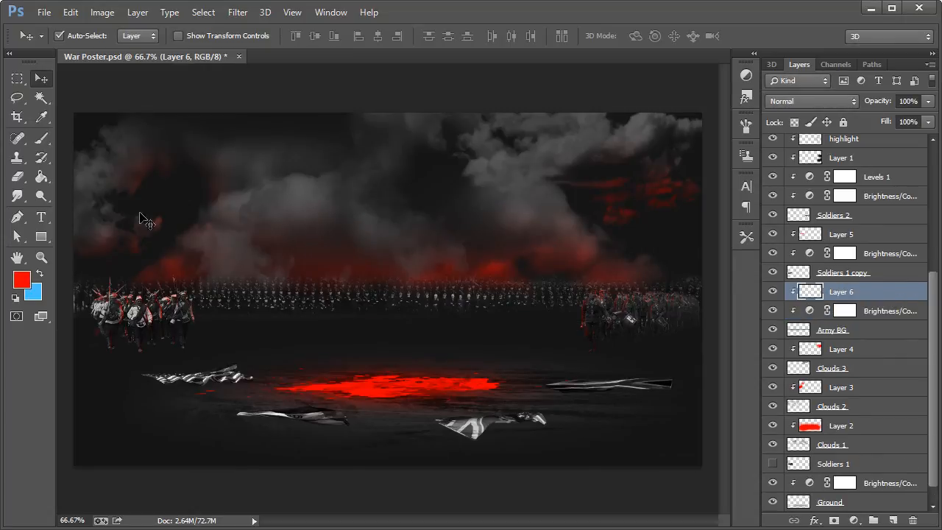
Step: Rename the new clipped layer above the Army BG adjustment as Highlight
double_click(840, 292)
type("High")
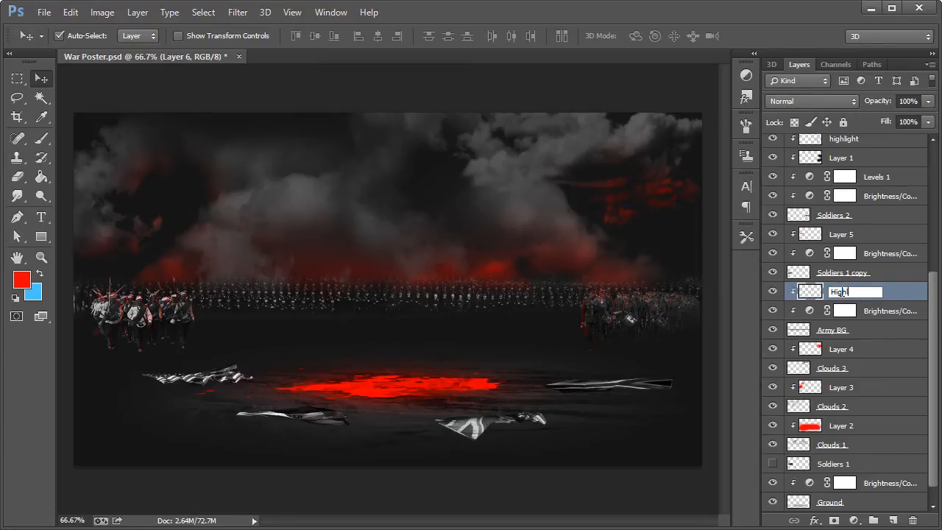
type("light")
key("Return")
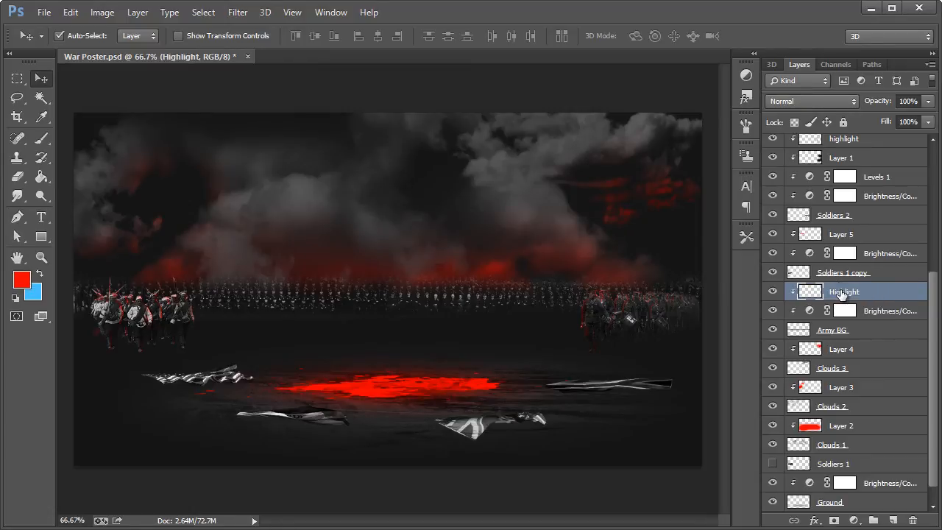
Step: Set the soft round brush to a size of 29 px for painting on the Highlight layer
left_click(42, 144)
left_click(78, 38)
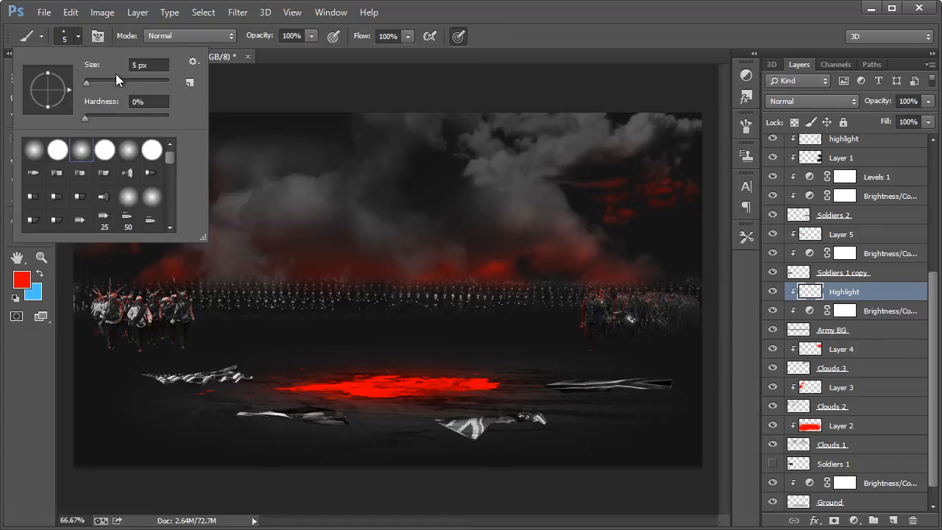
left_click_drag(90, 83, 95, 82)
left_click_drag(100, 81, 95, 81)
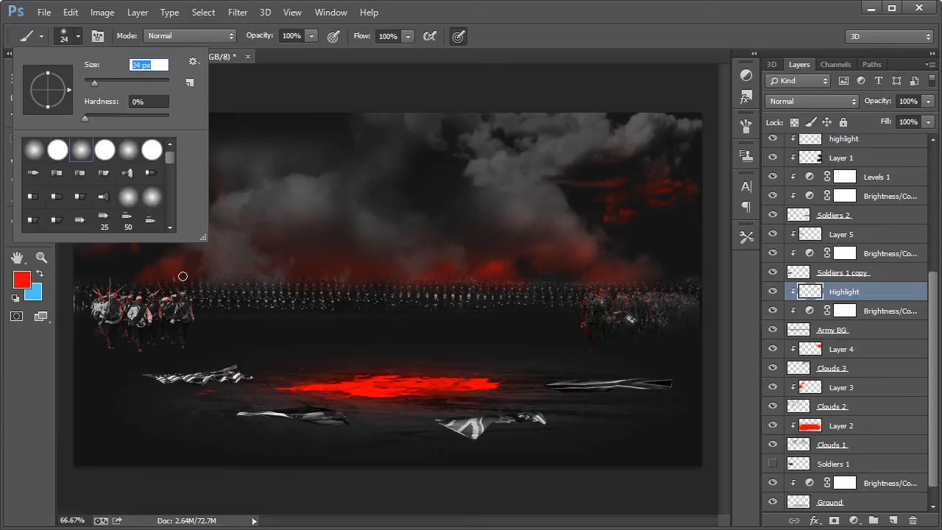
left_click_drag(95, 80, 98, 80)
left_click(500, 25)
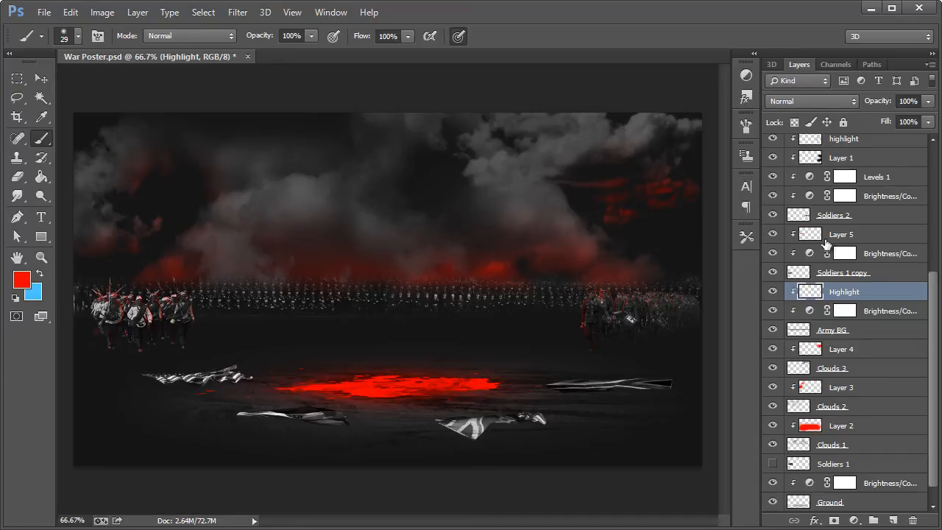
Step: Set the Highlight layer to Overlay, paint red along the distant army rows and reduce the layer's opacity
left_click(826, 102)
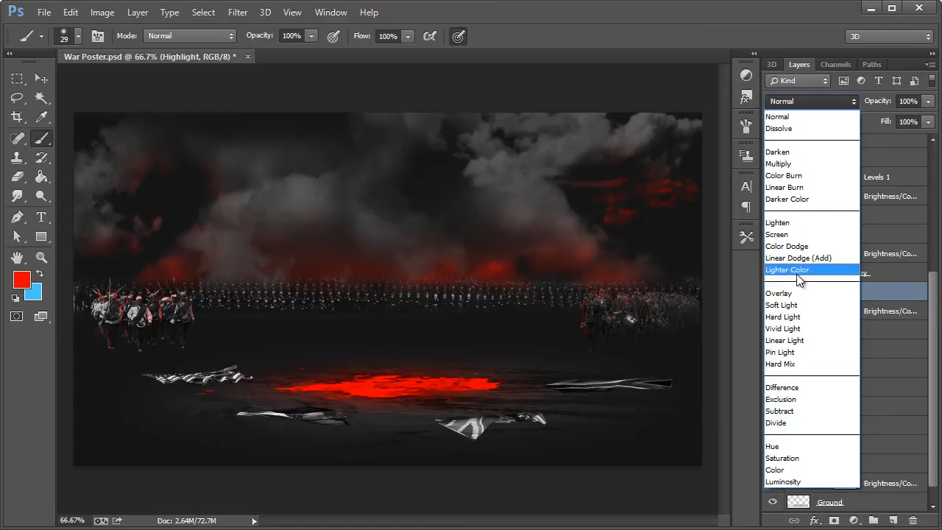
left_click(781, 293)
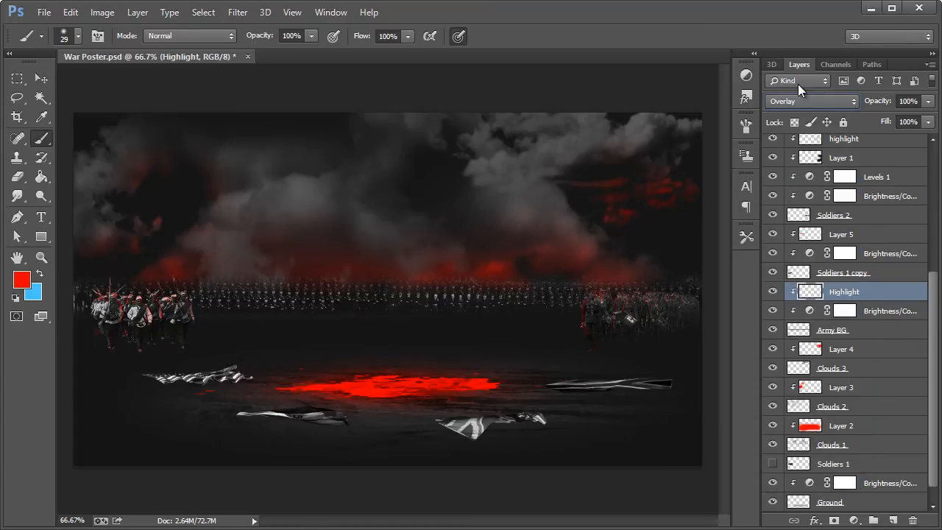
left_click_drag(925, 105, 903, 123)
Step: Convert the Army BG layer to a smart object
left_click(871, 333)
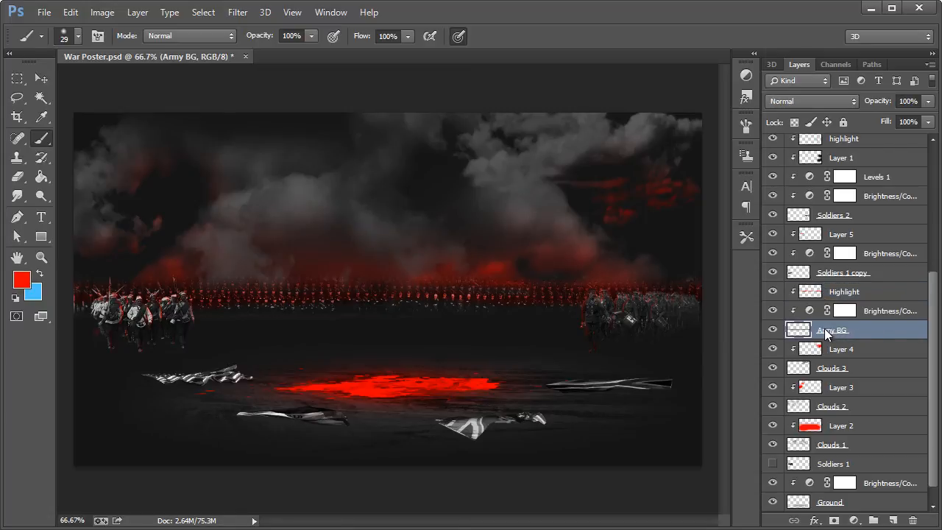
right_click(824, 328)
left_click(708, 36)
right_click(847, 328)
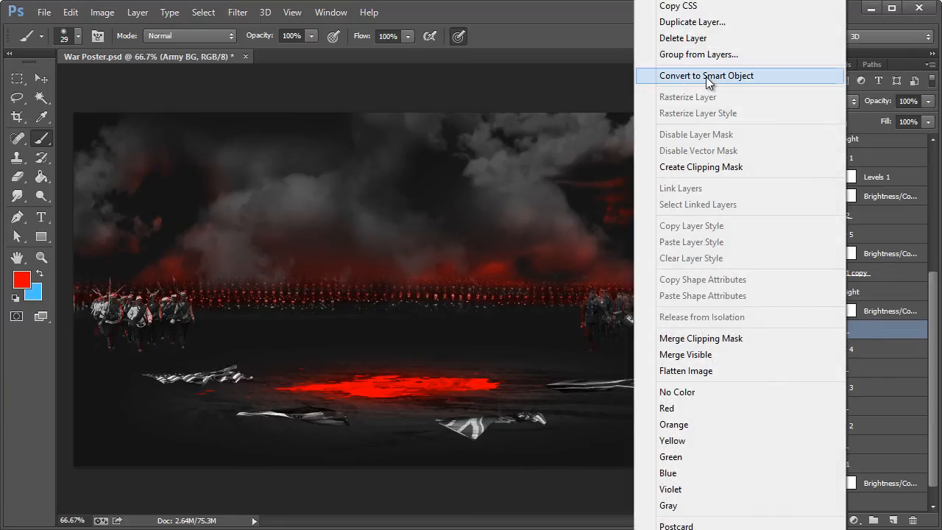
left_click(739, 77)
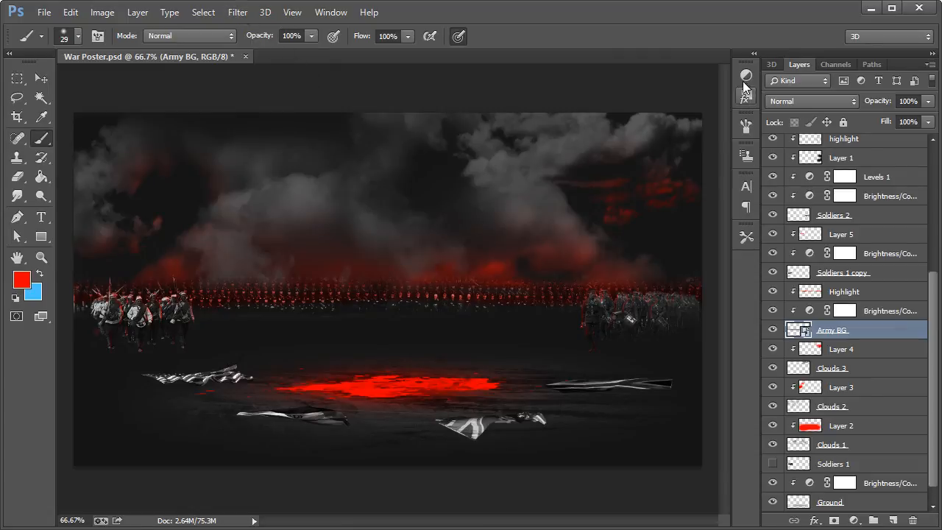
left_click(249, 14)
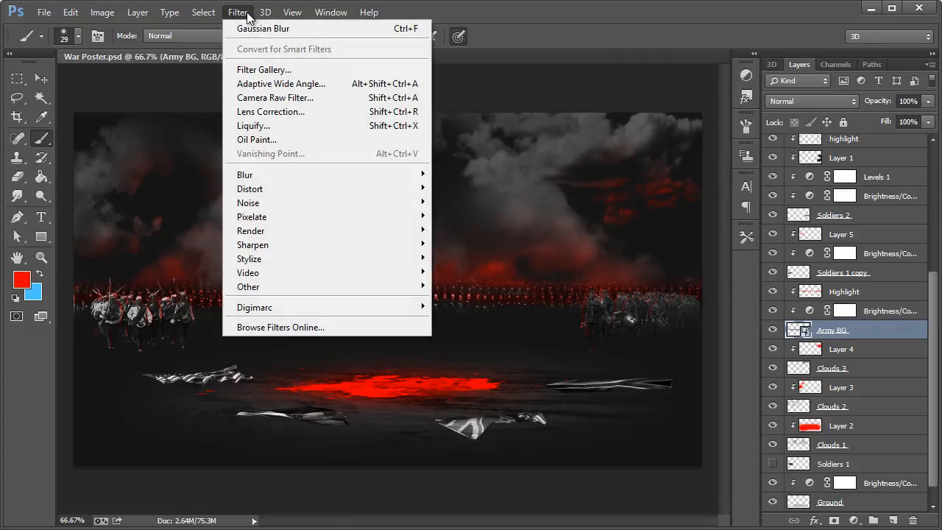
mouse_move(274, 180)
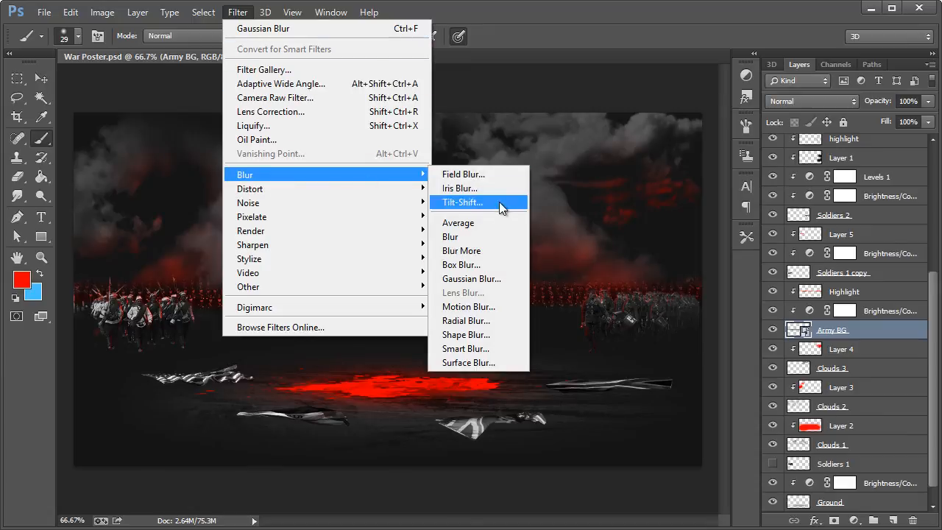
left_click(470, 278)
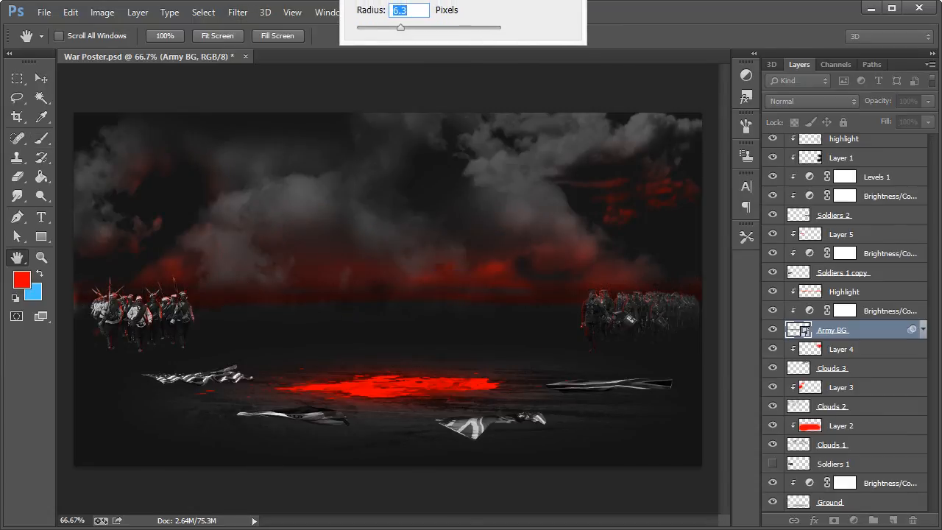
key("Return")
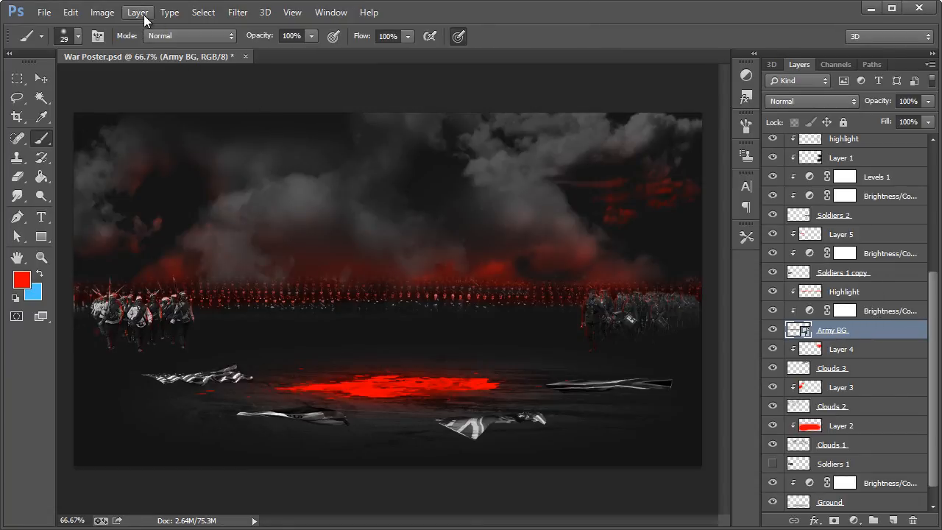
Step: Apply a Gaussian Blur with a 0.8 pixel radius to the Army BG smart object
left_click(237, 12)
mouse_move(368, 174)
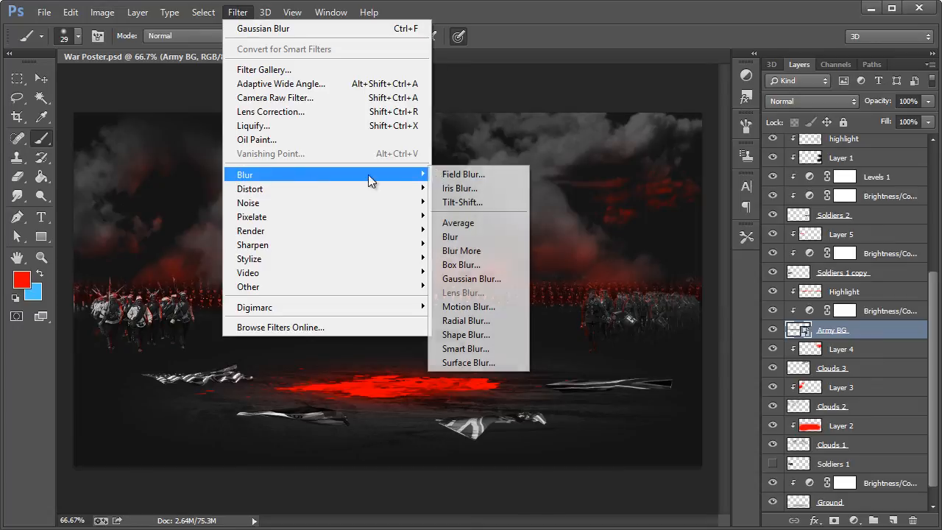
left_click(457, 279)
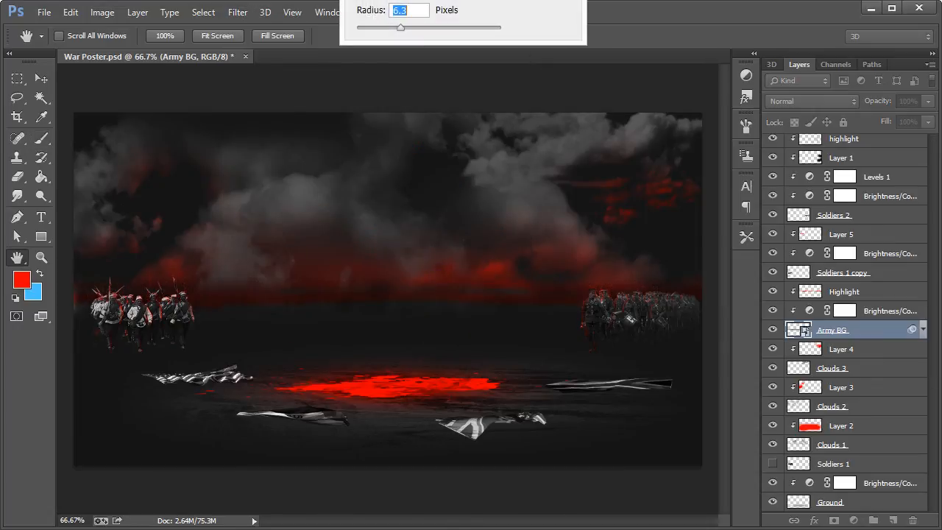
left_click(425, 308)
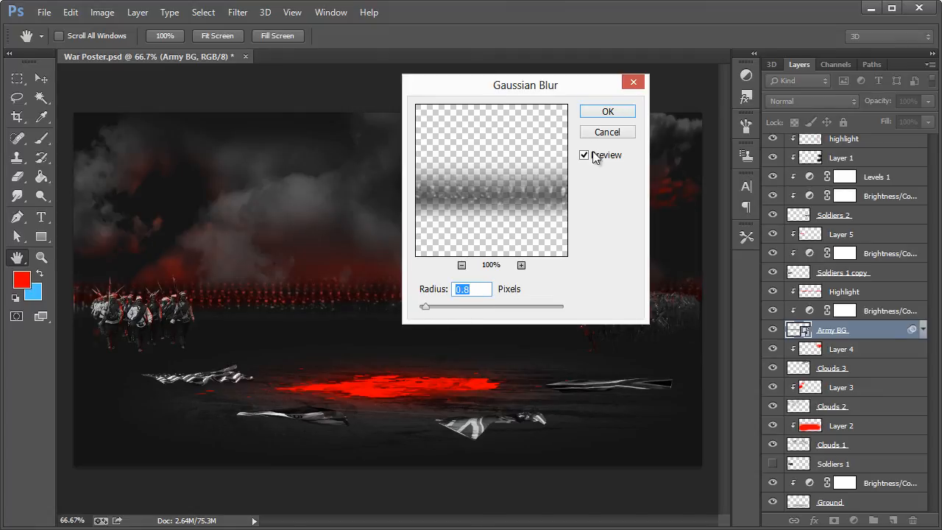
left_click(607, 111)
Step: Convert the Soldiers 2 layer with the drummer group to a smart object
key("z")
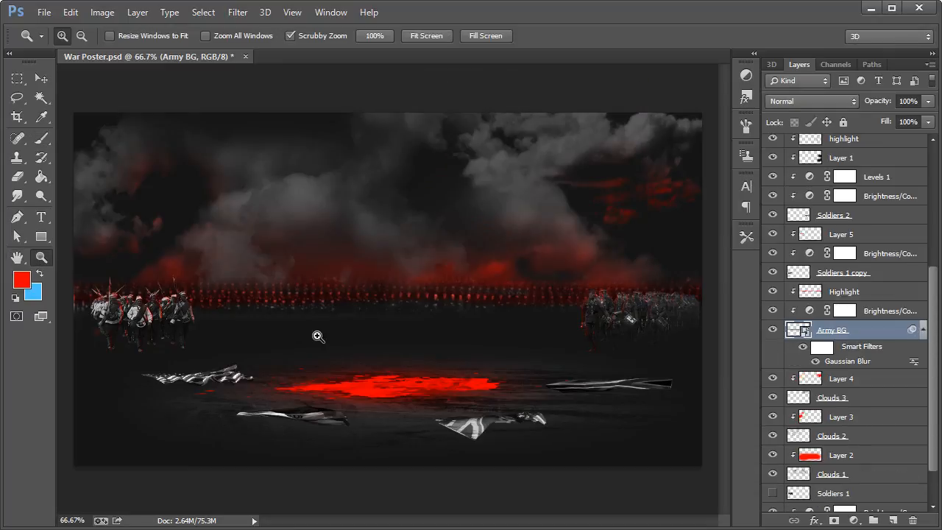
left_click(362, 296)
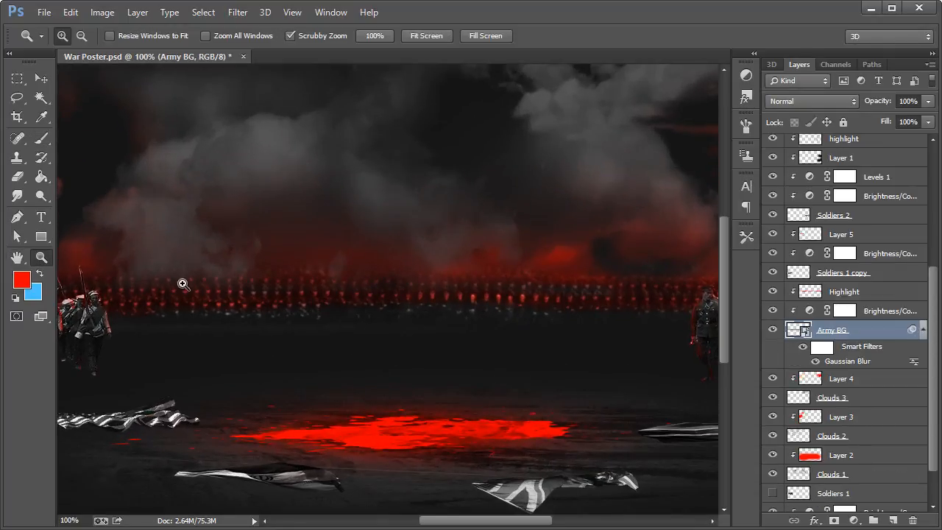
left_click_drag(517, 521, 556, 304)
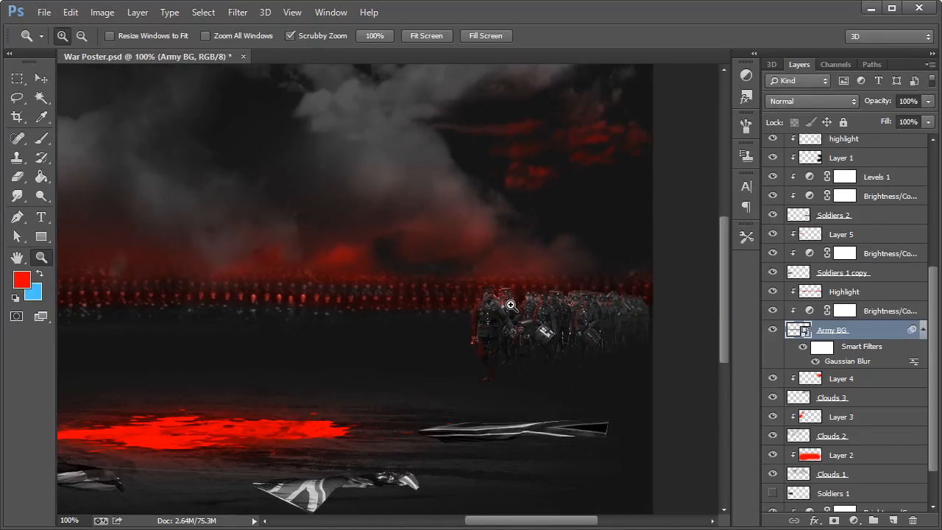
key("v")
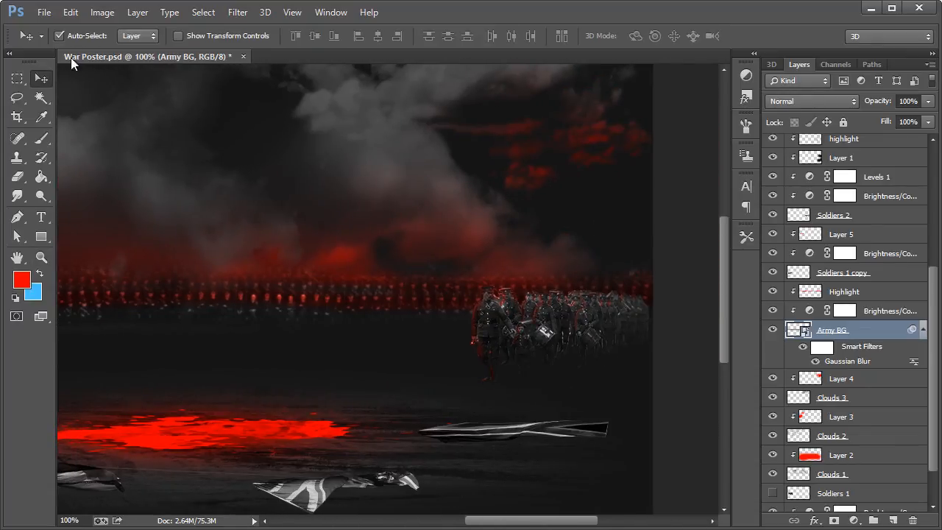
left_click(511, 336)
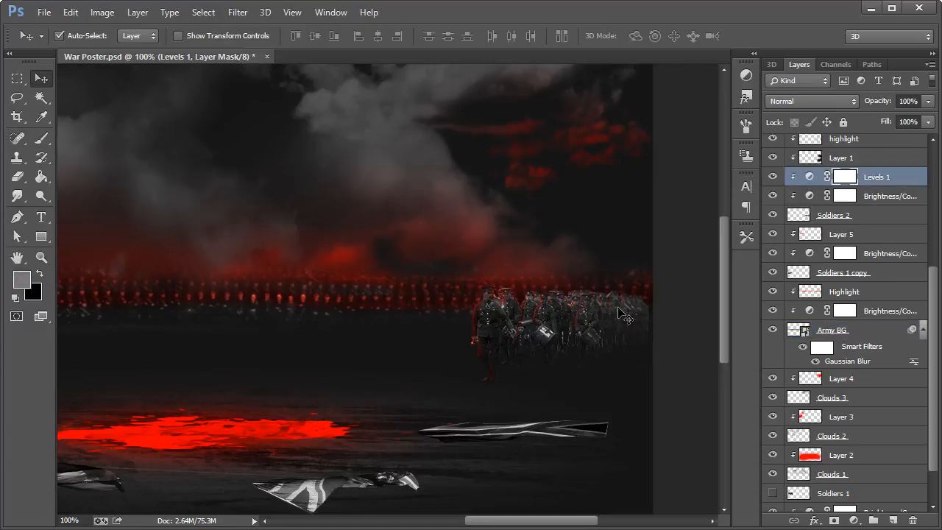
left_click(867, 215)
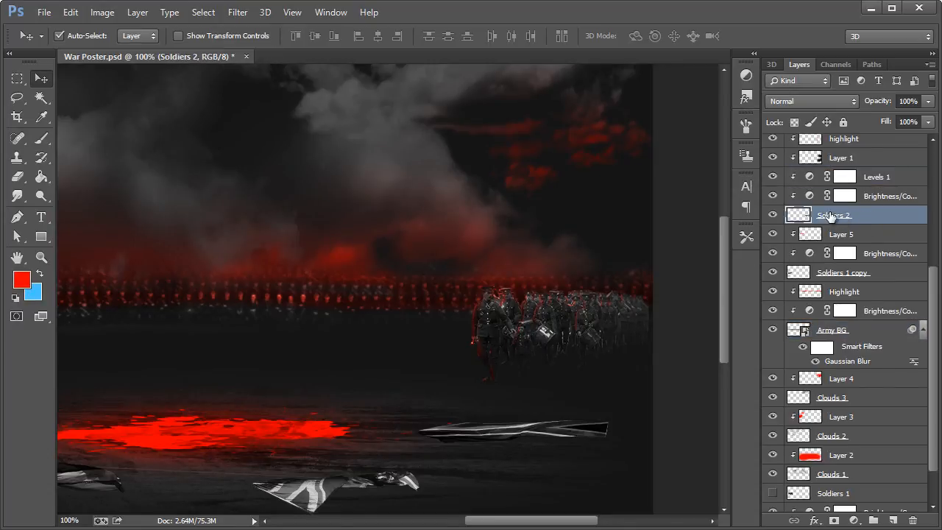
right_click(814, 216)
left_click(672, 81)
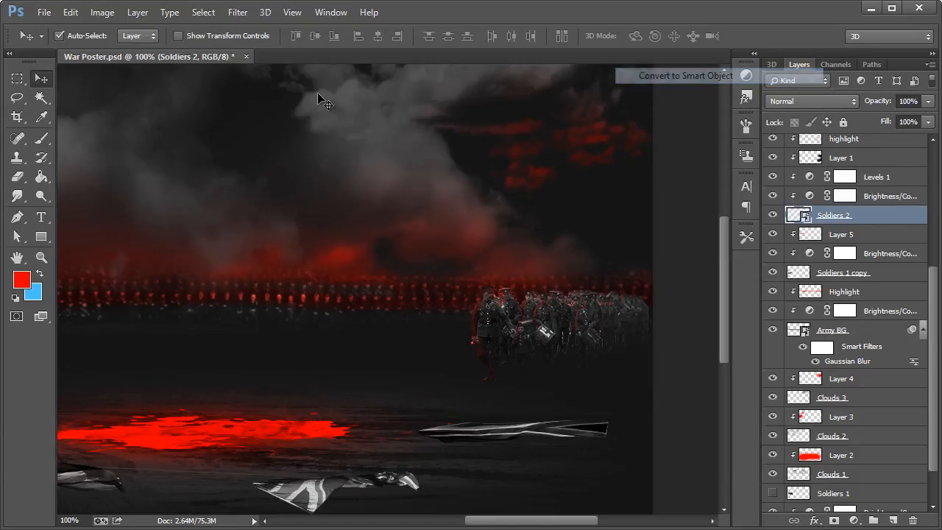
Step: Apply a Gaussian Blur with a 0.3 pixel radius to the Soldiers 2 smart object
left_click(235, 13)
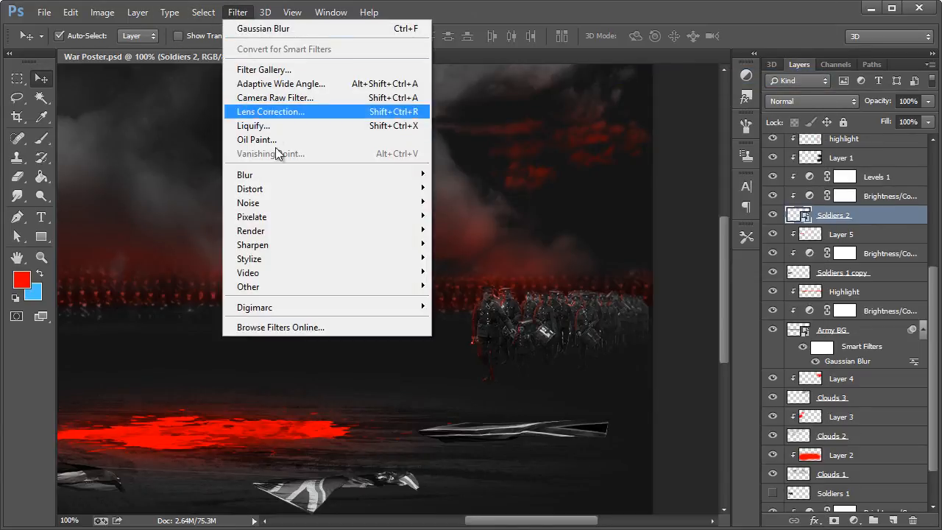
mouse_move(308, 174)
left_click(482, 278)
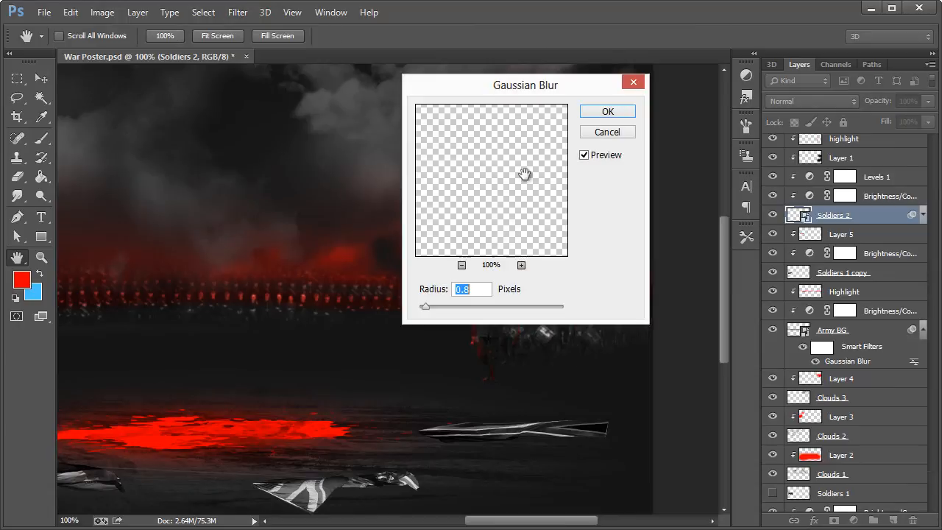
left_click(473, 291)
type("3")
left_click_drag(493, 95, 227, 108)
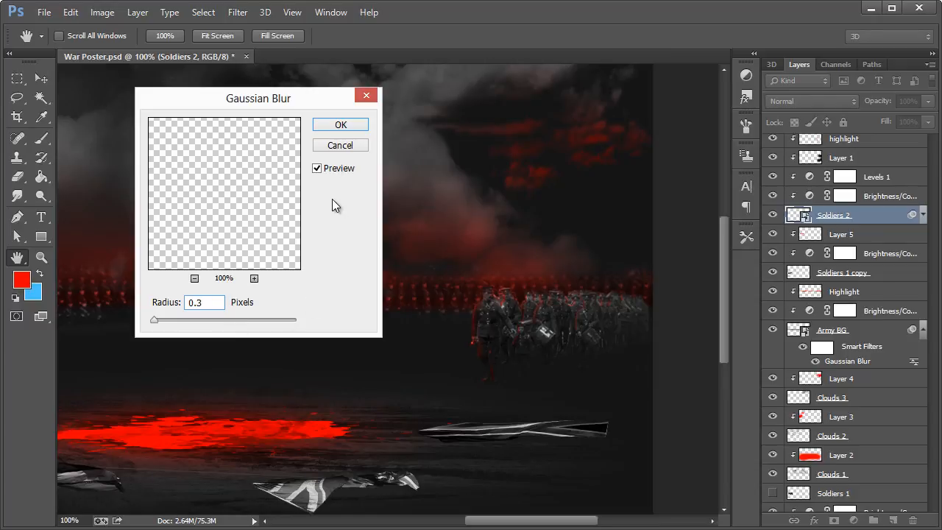
left_click(340, 125)
Step: Convert the Soldiers 1 copy layer to a smart object and apply a Gaussian Blur with a 0.3 pixel radius
left_click_drag(522, 520, 423, 527)
left_click(808, 298)
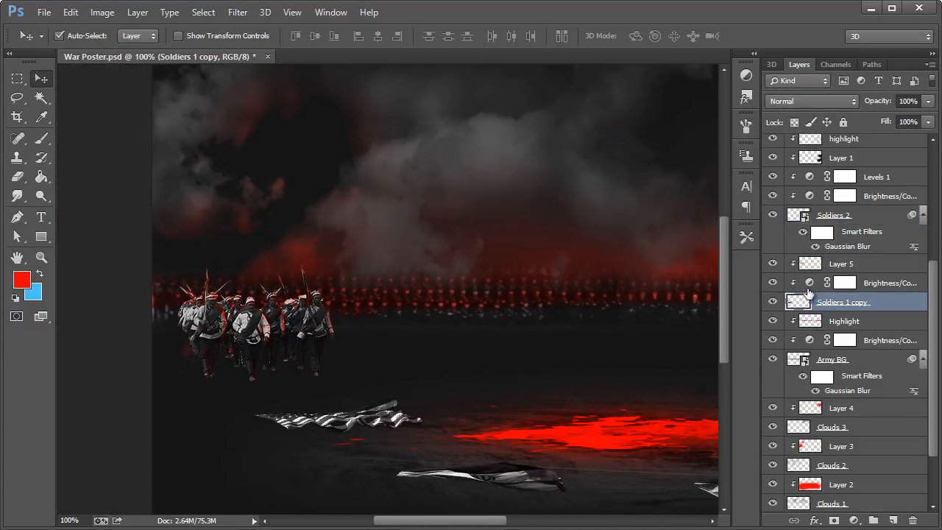
right_click(836, 303)
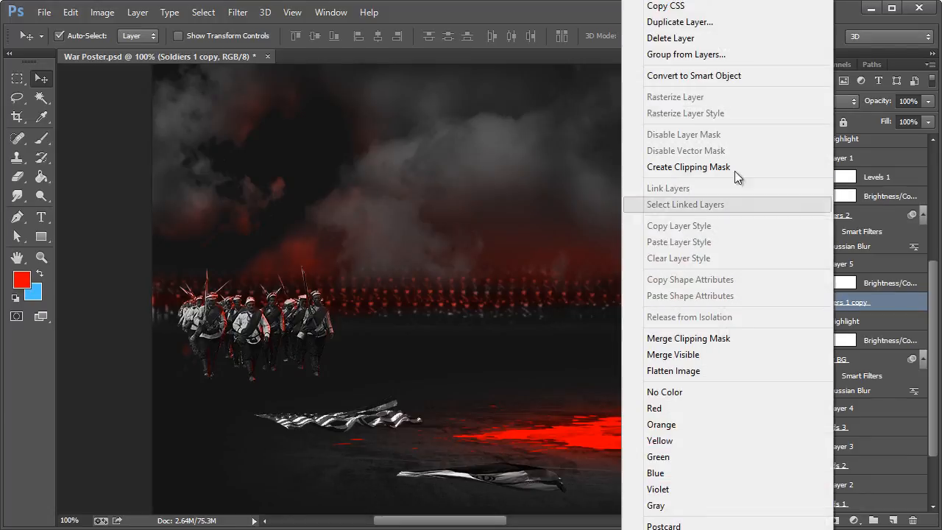
left_click(689, 77)
left_click(238, 12)
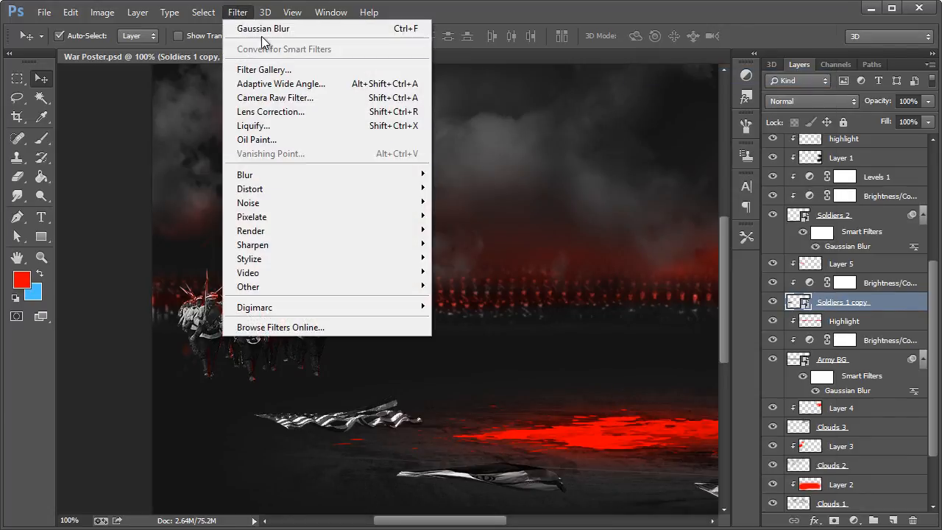
left_click(261, 32)
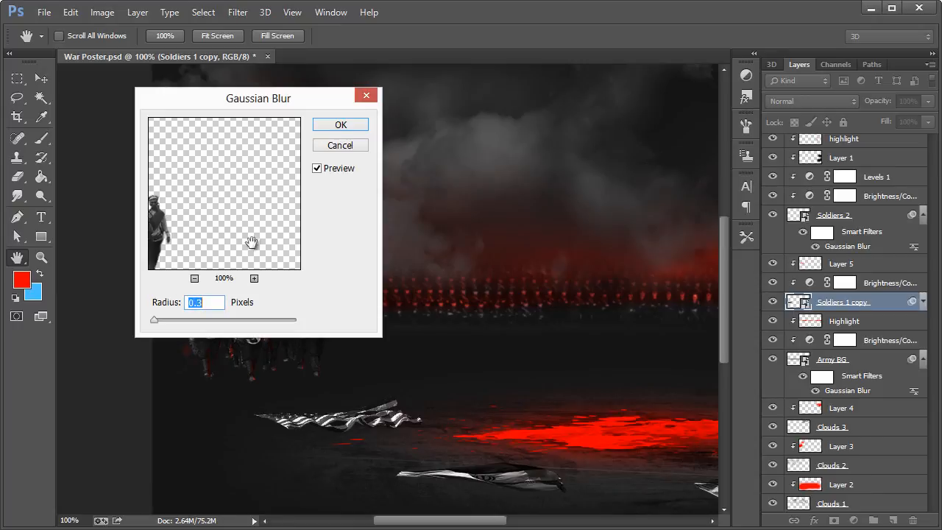
left_click(341, 125)
Step: Examine the blurred soldier groups on both sides of the scene and the overall poster composition
left_click_drag(464, 524, 513, 527)
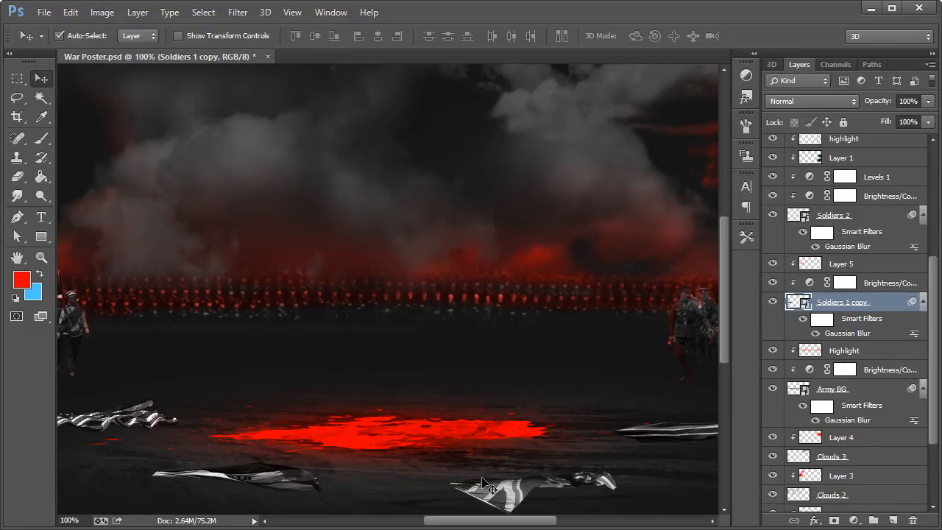
left_click_drag(490, 520, 449, 521)
left_click(41, 257)
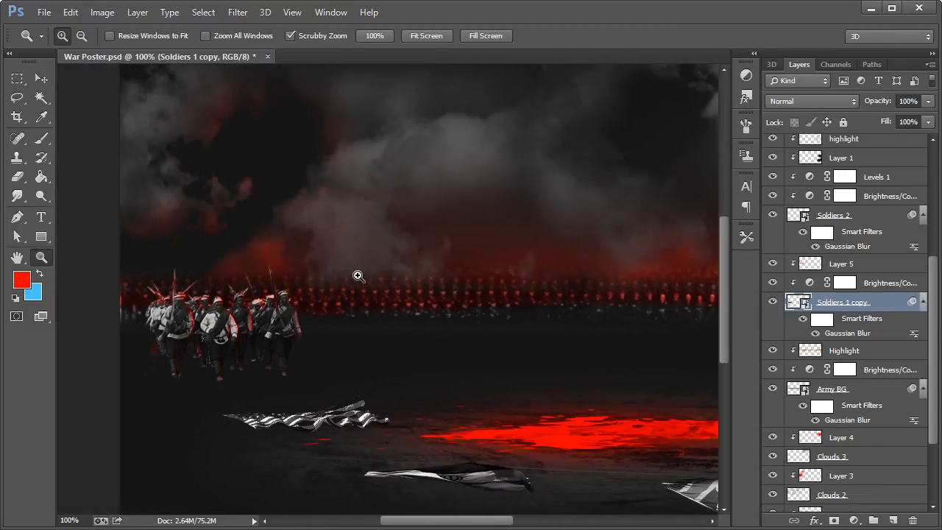
right_click(359, 276)
left_click(375, 370)
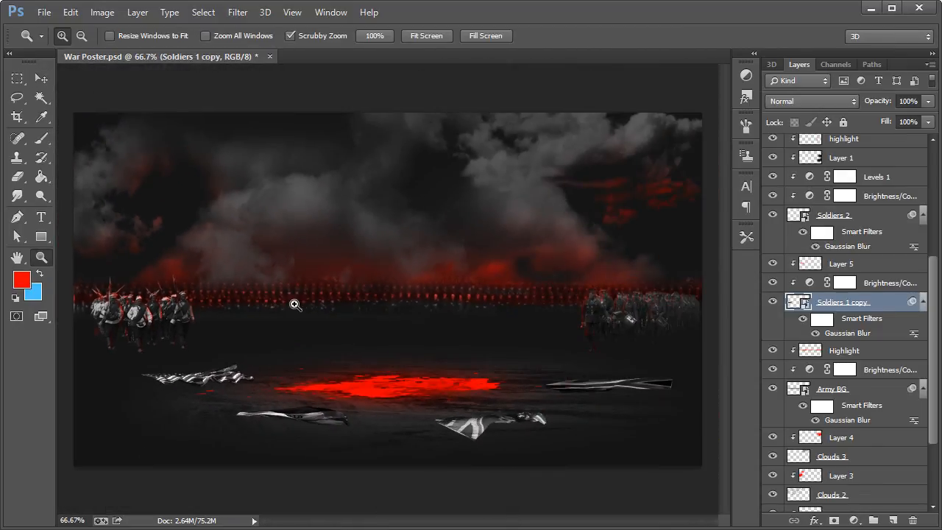
left_click(41, 78)
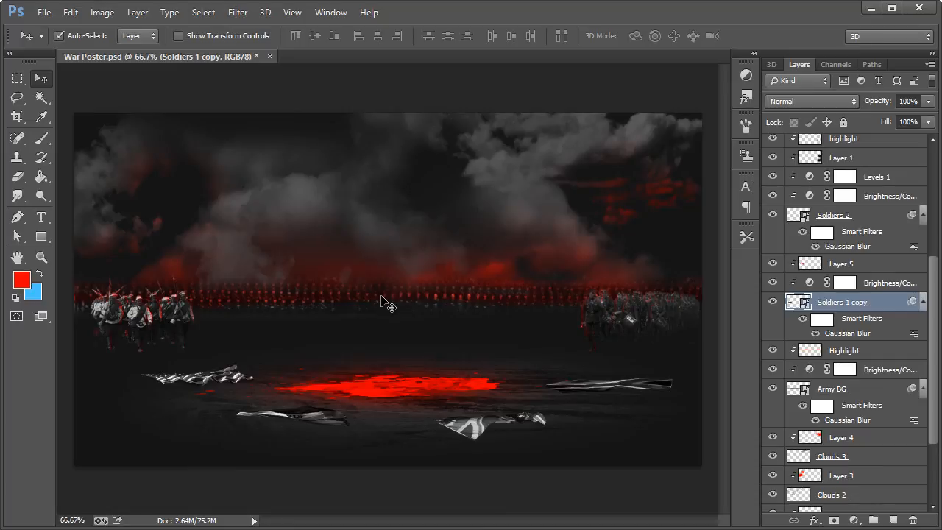